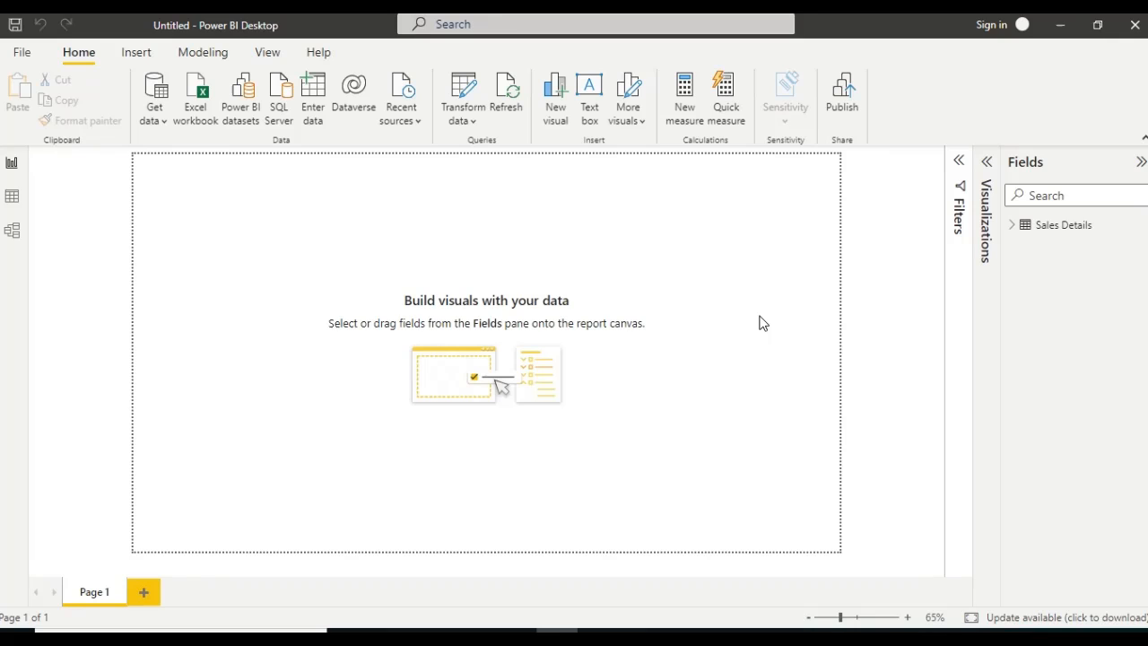
Review the rows of the Sales Details table in the data view and return to the report view
left_click(1081, 227)
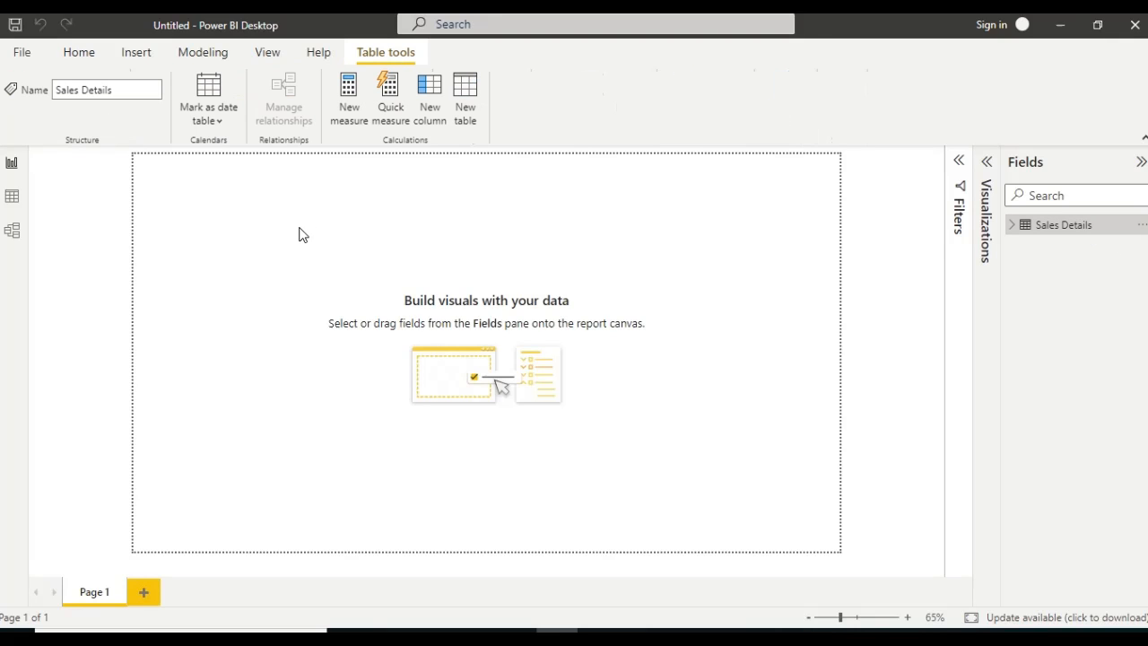
left_click(15, 199)
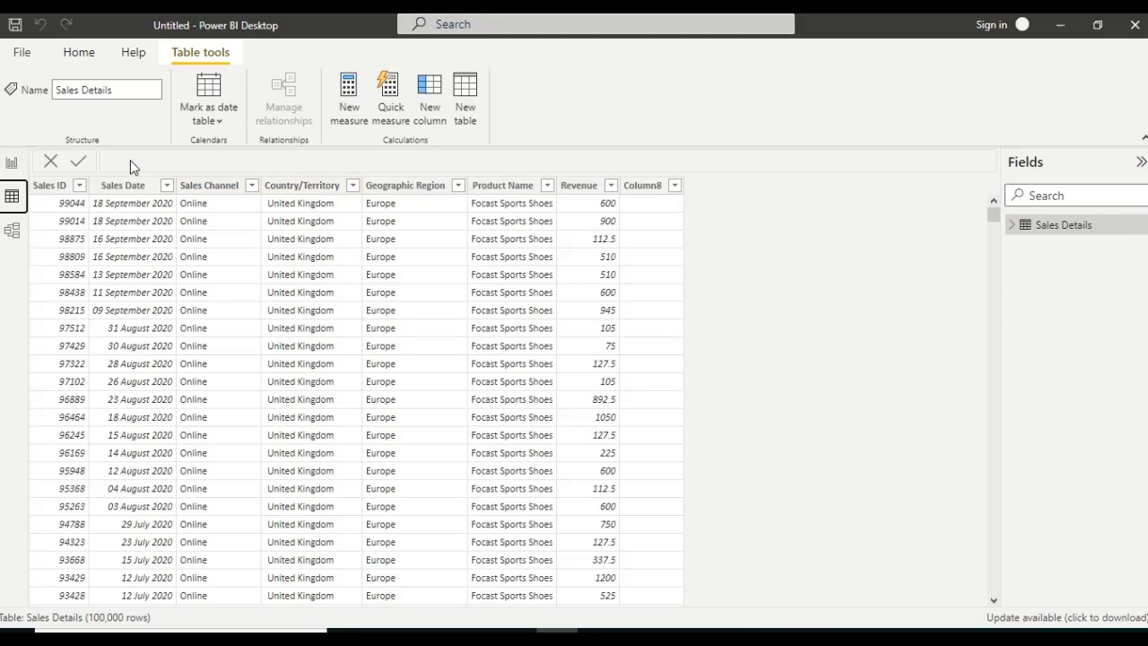
left_click(13, 164)
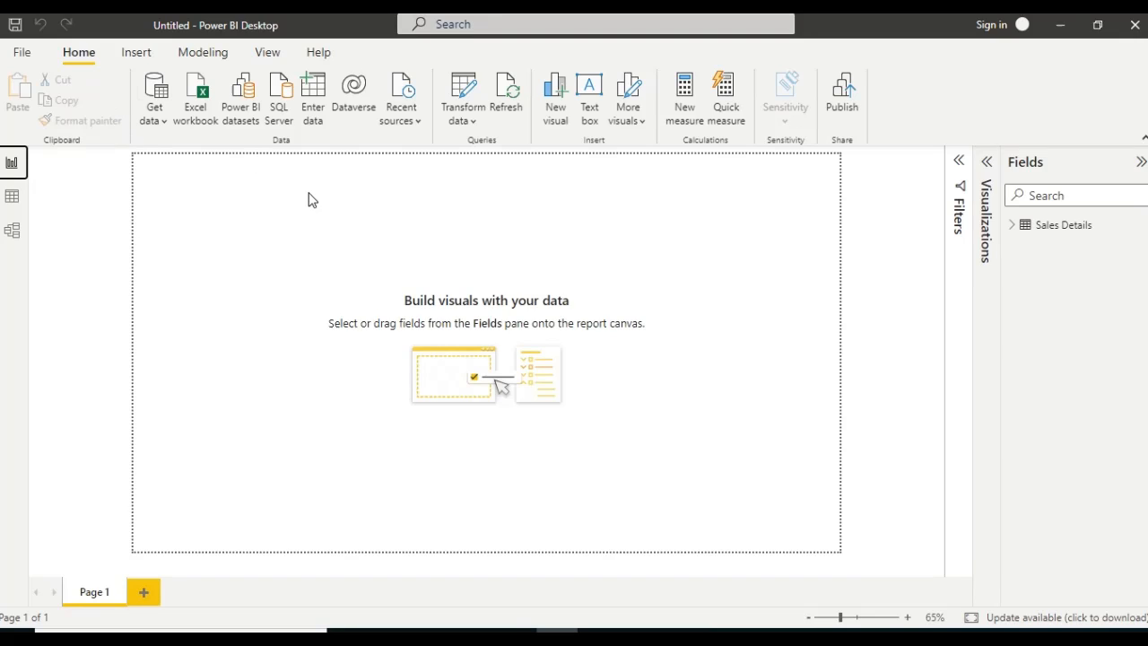
Open the Sales Details data for transformation in the Power Query Editor and select the Sales Date column
left_click(469, 120)
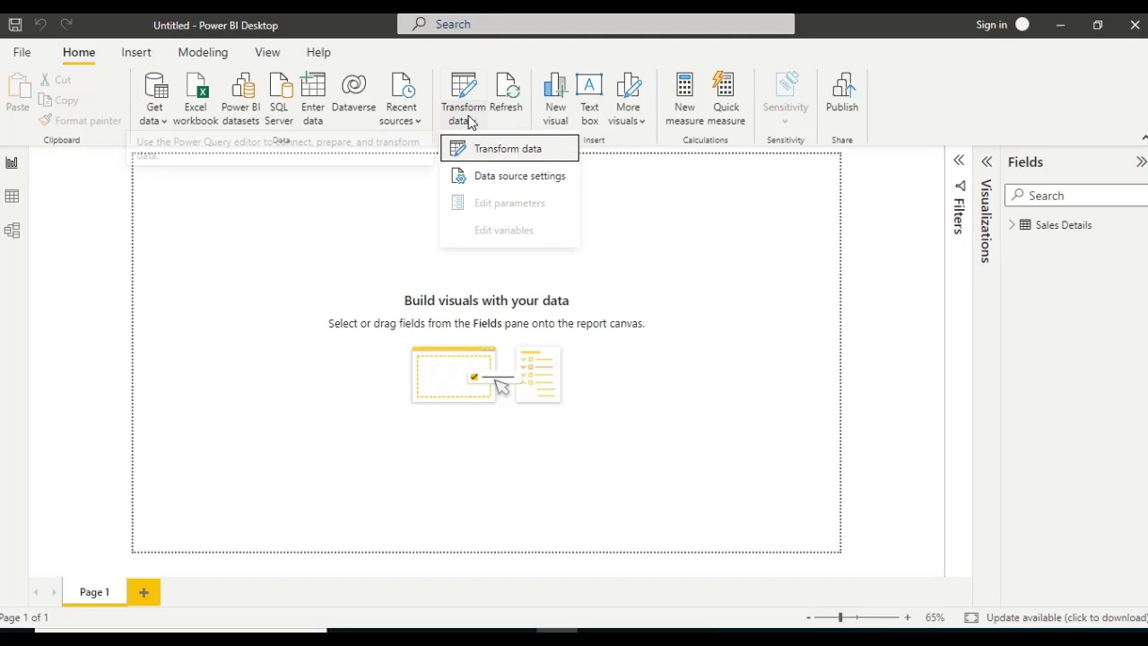
left_click(489, 150)
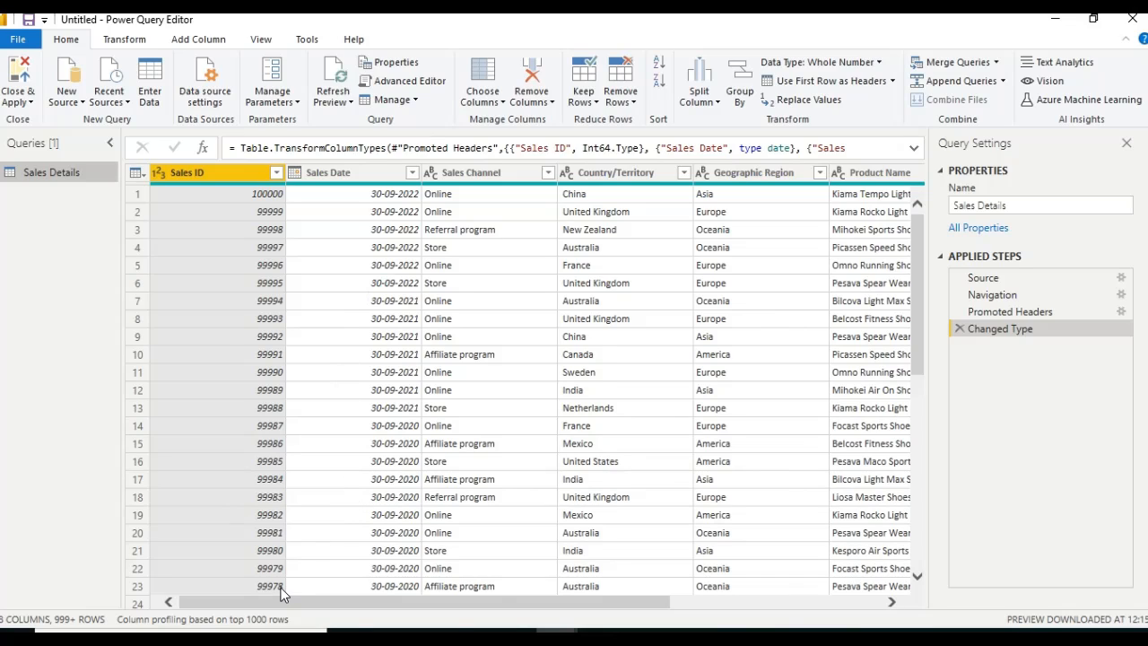
left_click(382, 173)
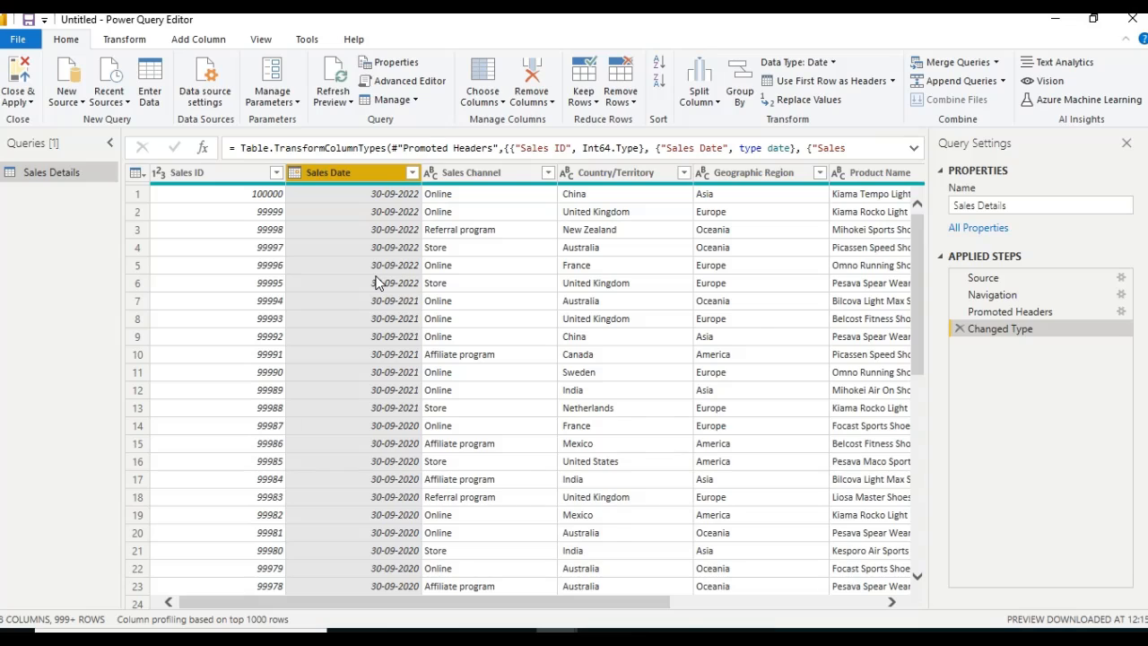
Duplicate the Sales Details query and rename the copy as Sales
right_click(64, 175)
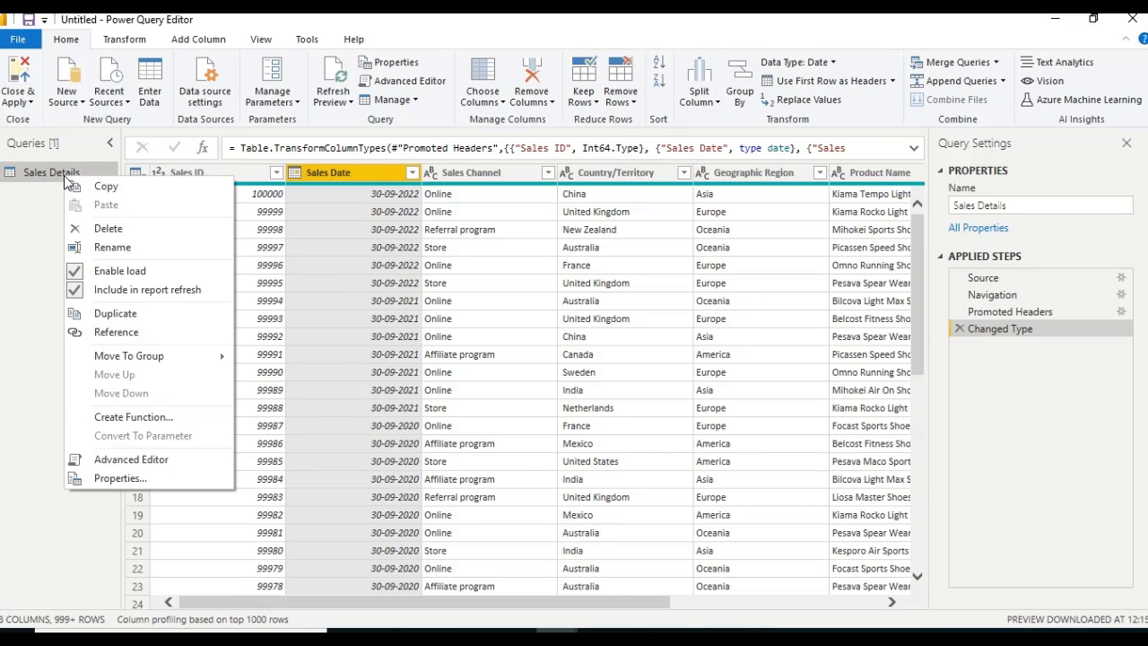
left_click(116, 311)
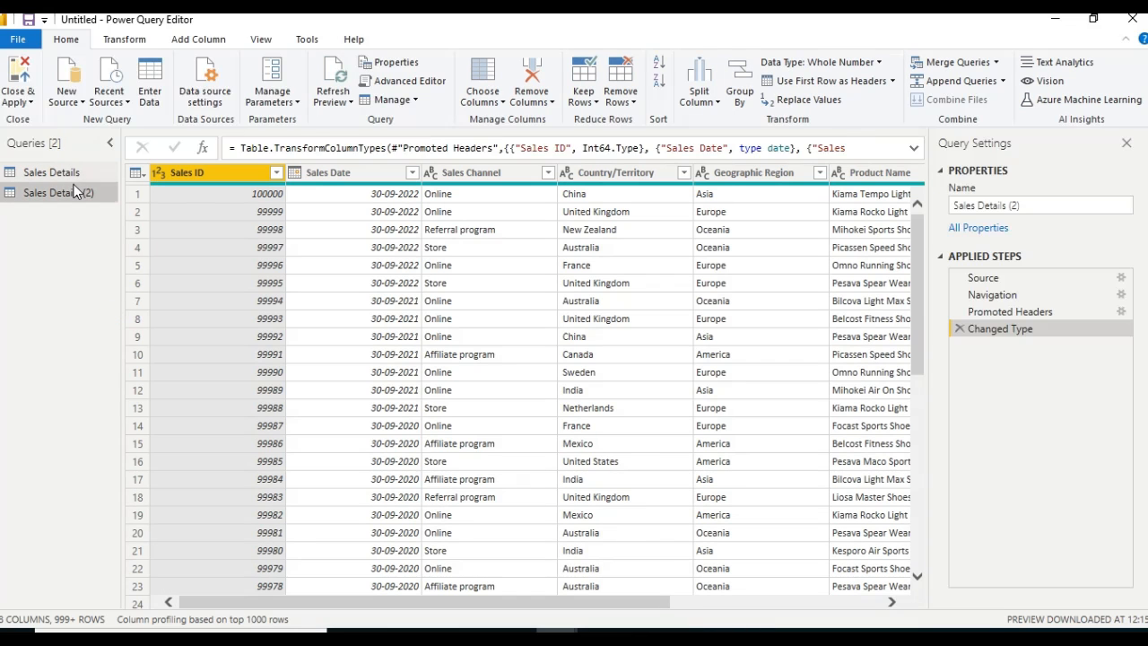
double_click(74, 187)
left_click_drag(95, 193, 63, 194)
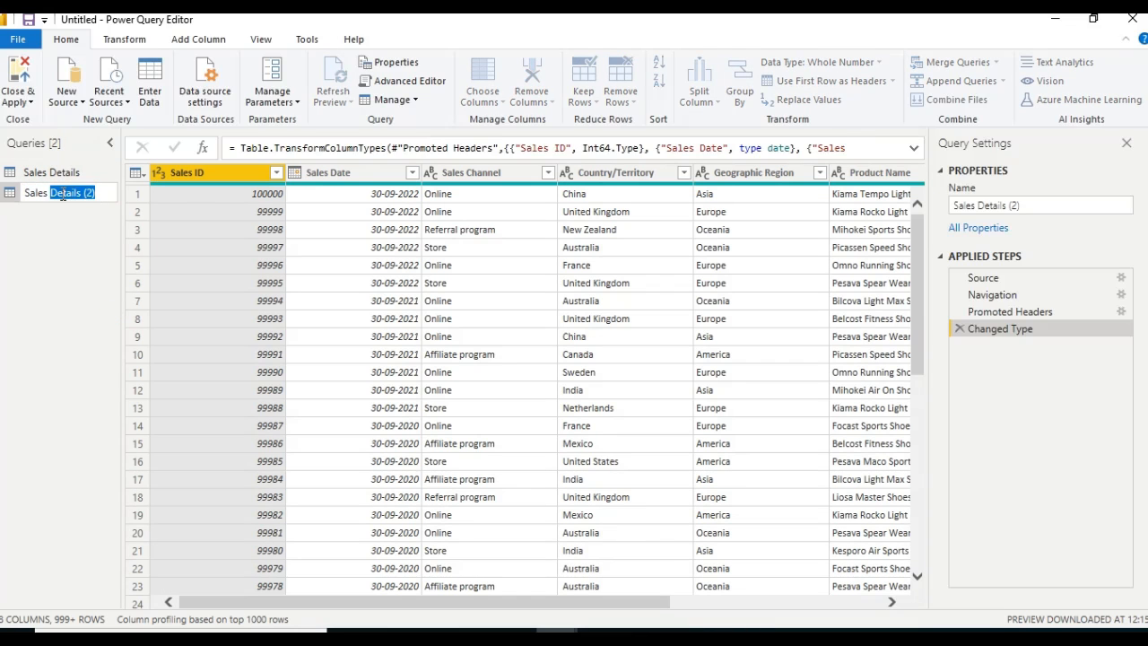
key("BackSpace")
left_click(59, 267)
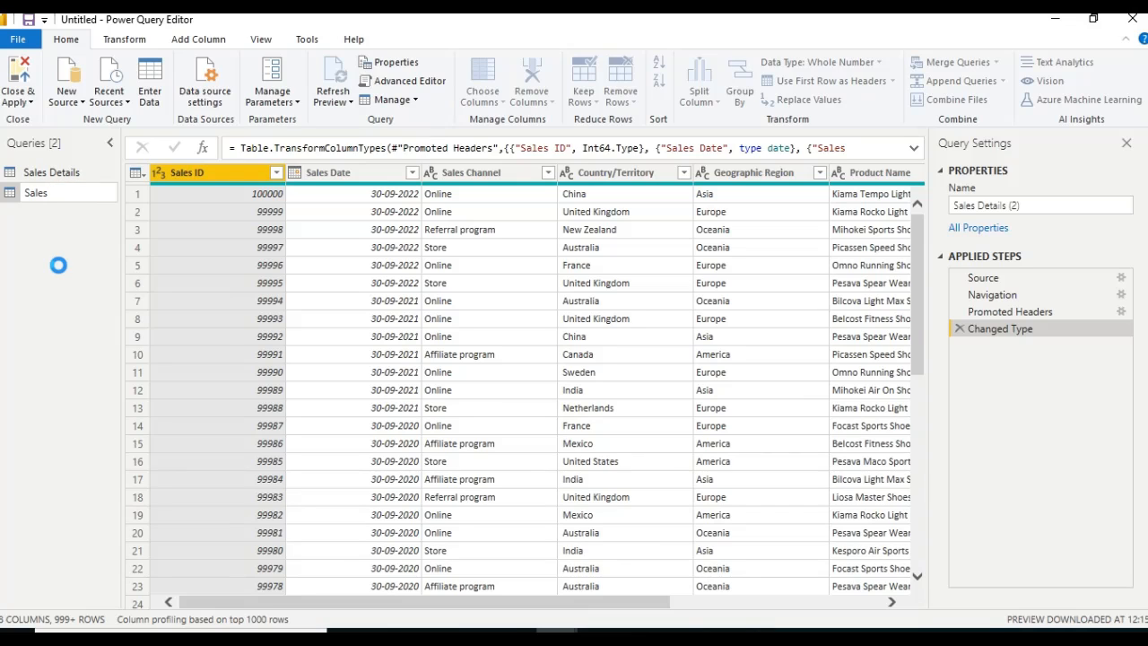
Remove every column except Sales Date from the Sales query
left_click(366, 174)
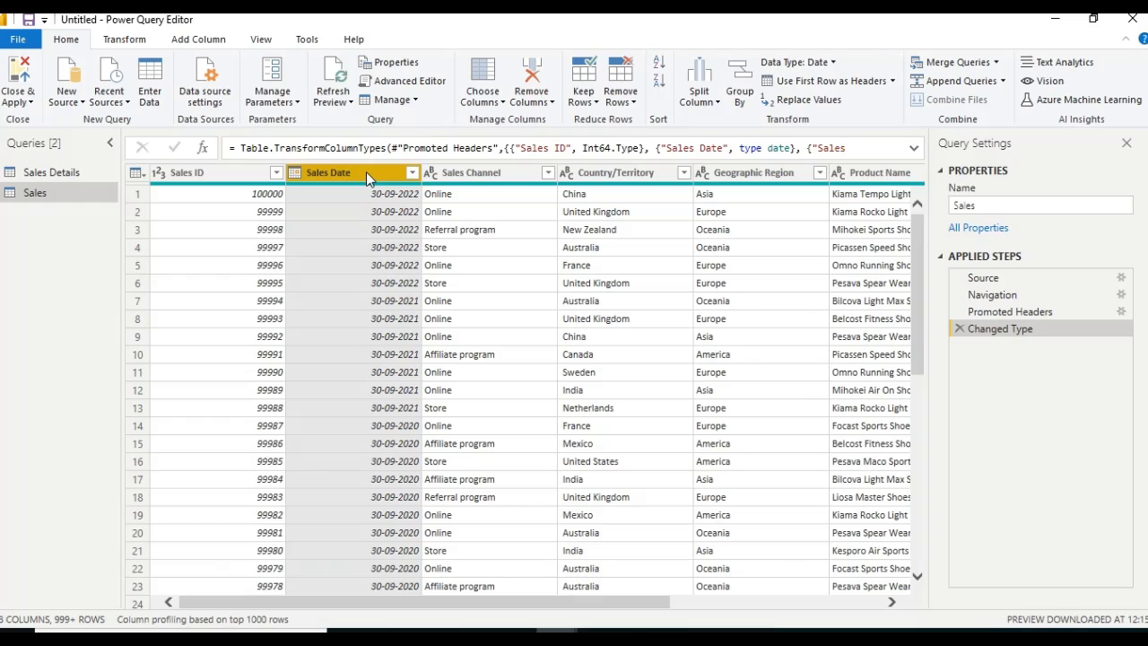
right_click(366, 174)
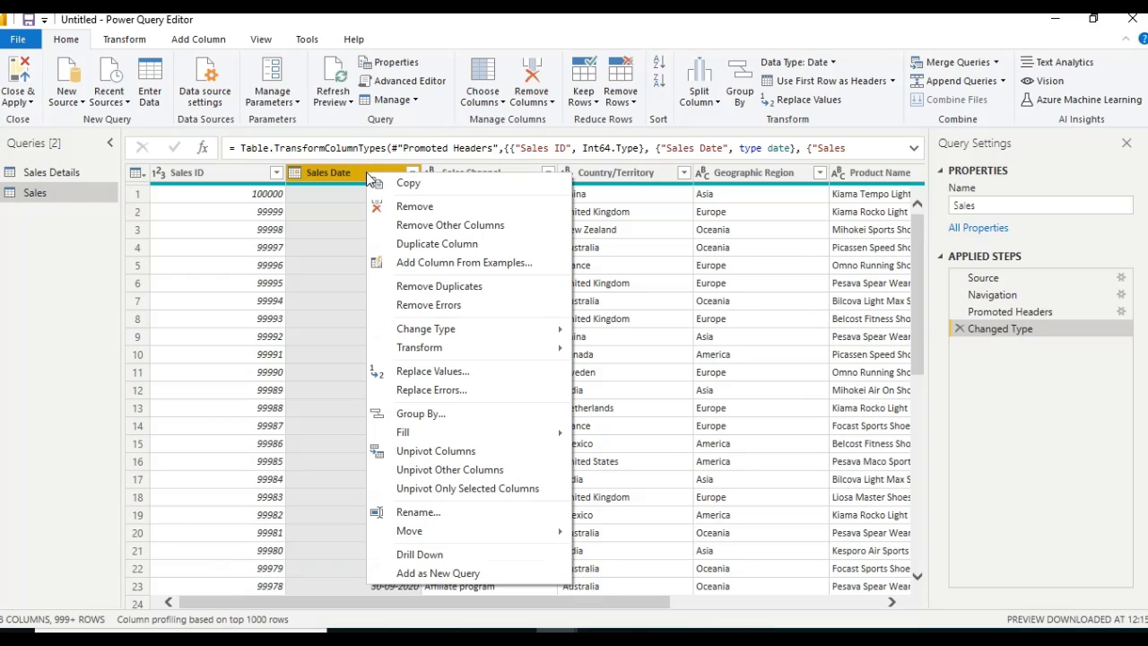
left_click(391, 223)
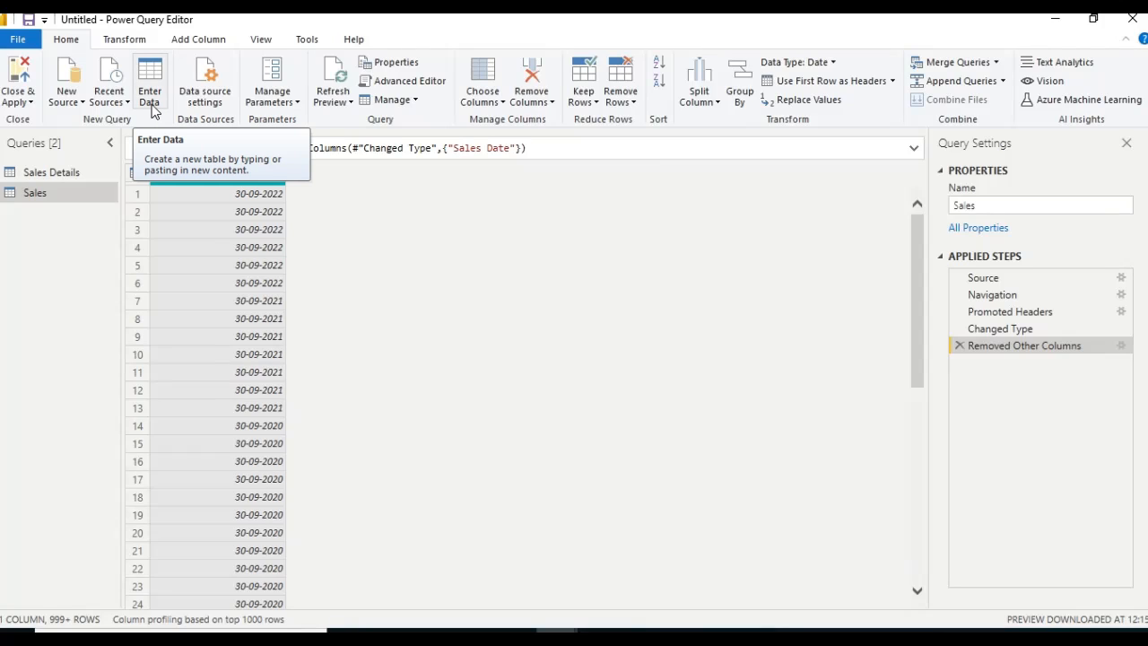
Start a custom column in the Sales query and name it Previous Year
left_click(190, 41)
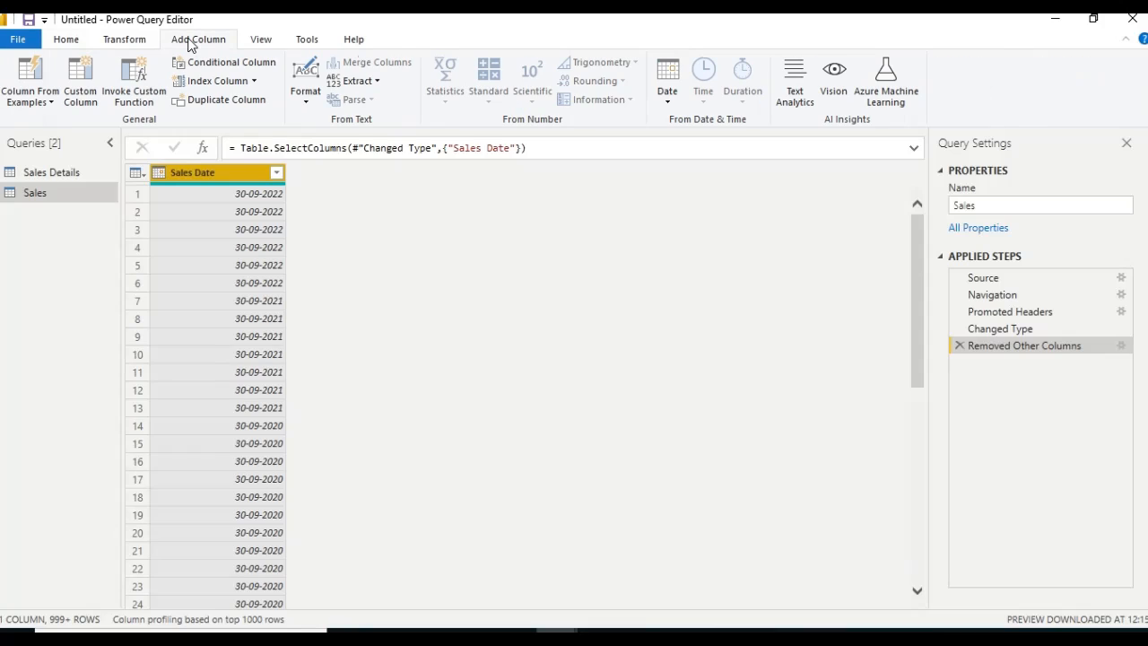
left_click(86, 91)
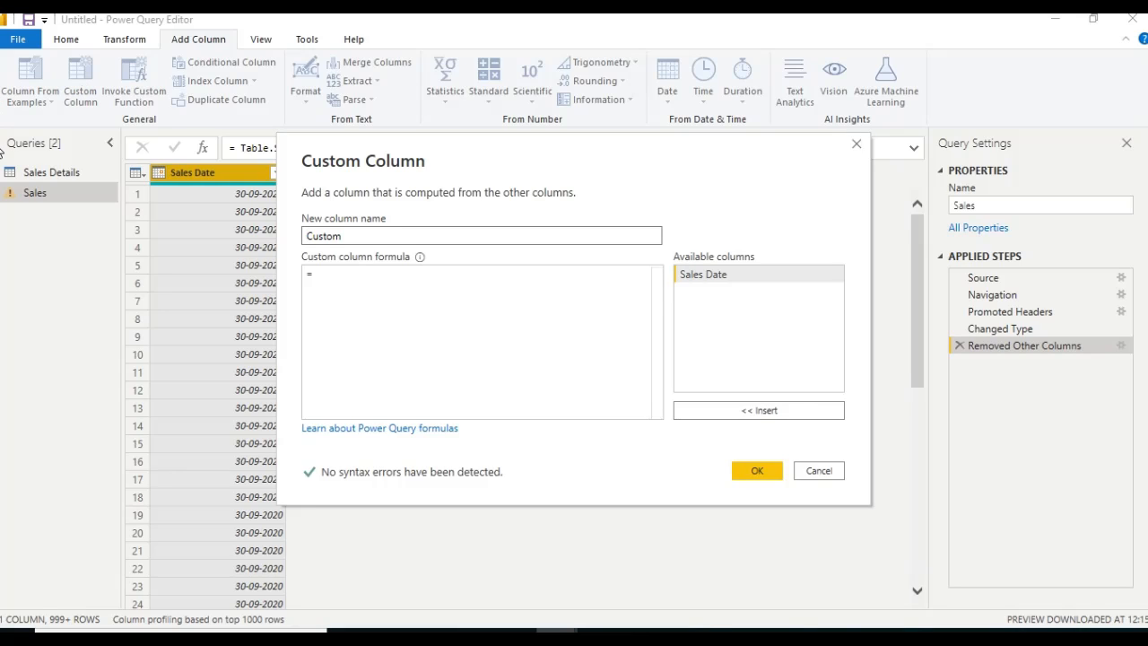
double_click(390, 236)
key("BackSpace")
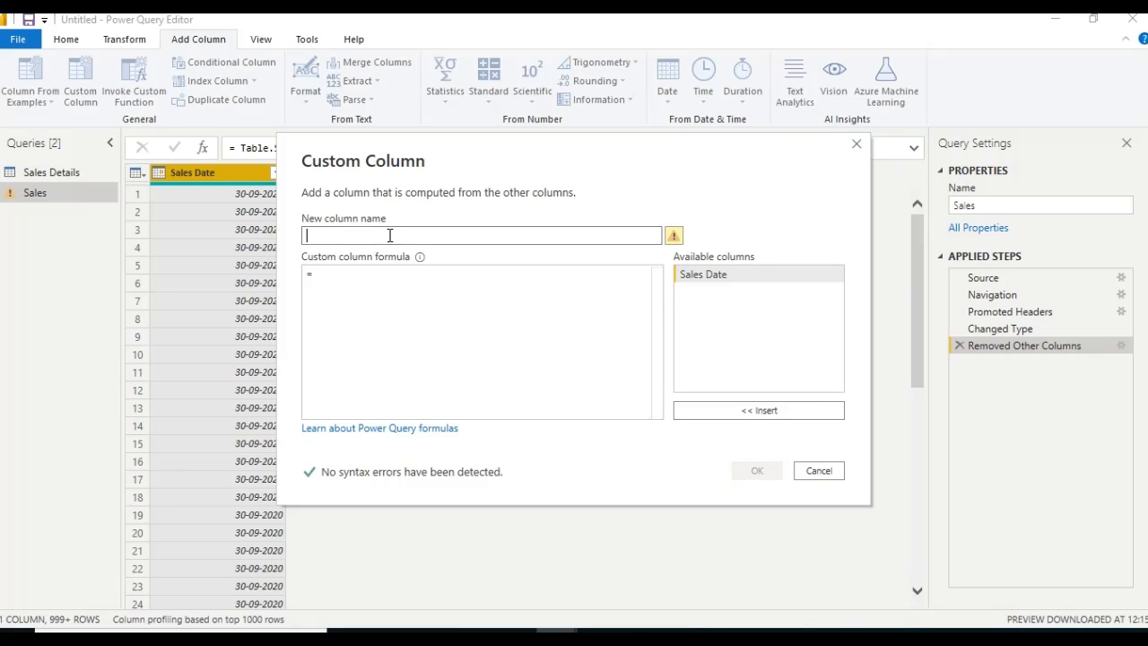
type("Prev")
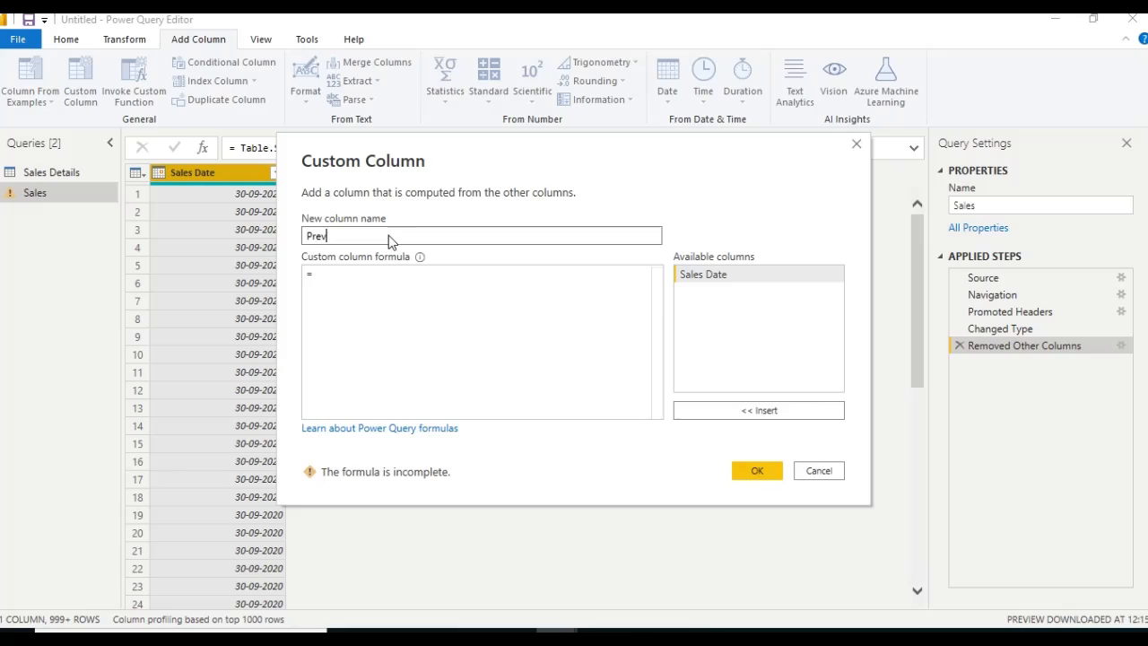
type("ious Year")
Try to add the Previous Year column with the formula dateDate.IsInPreviousNYears([Sales Date])
left_click(371, 272)
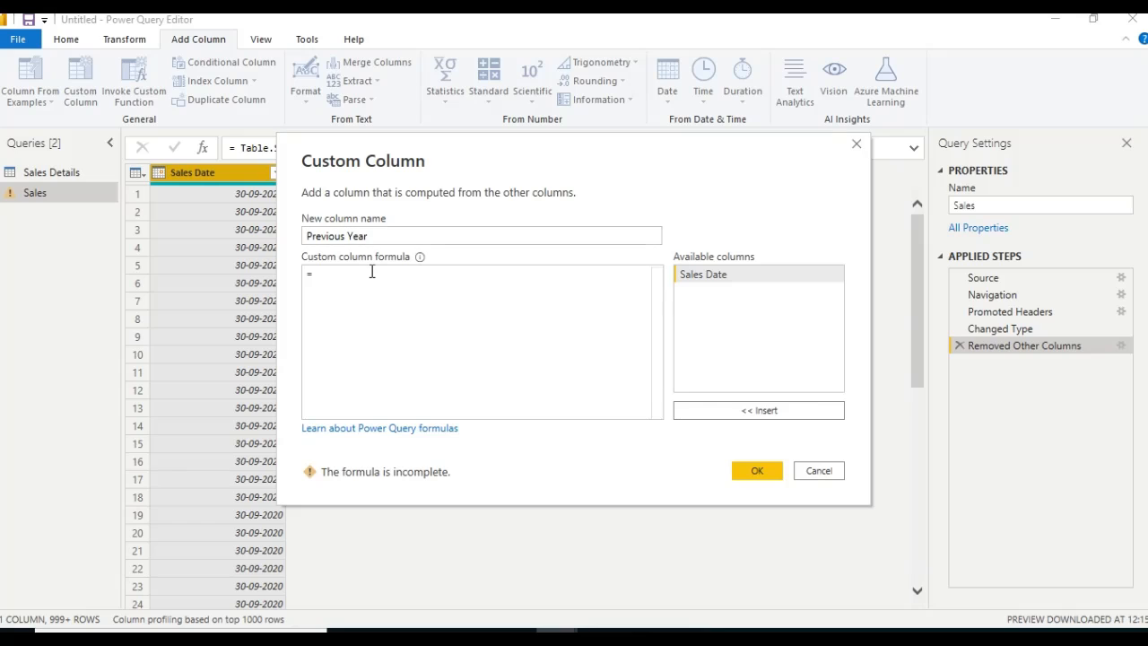
type("dat")
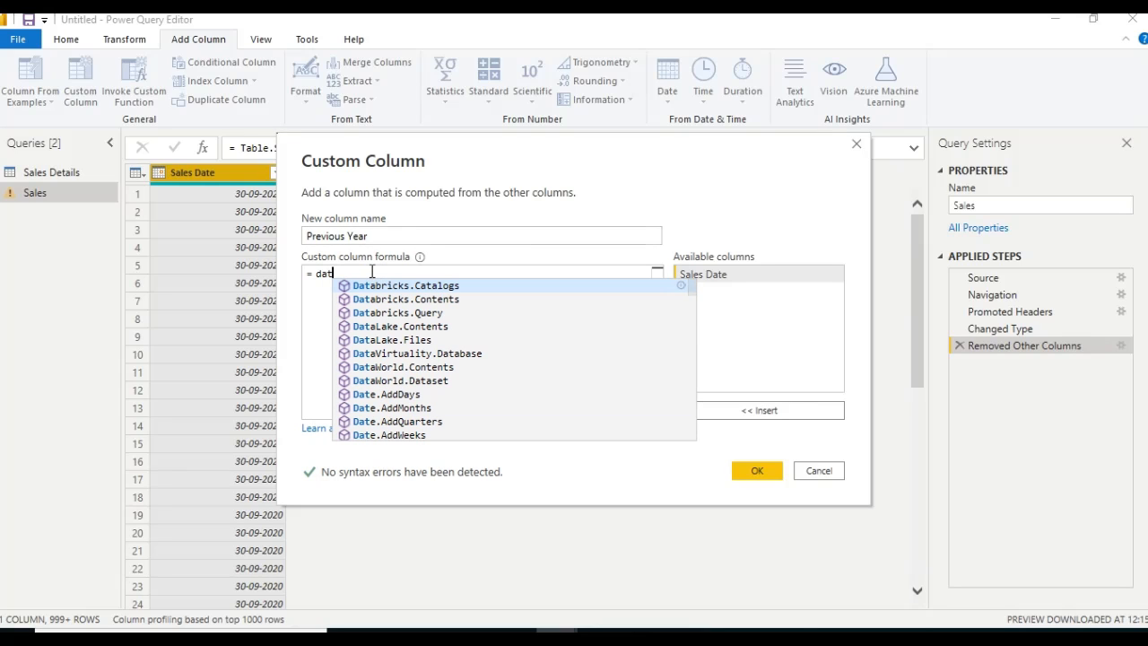
type("e")
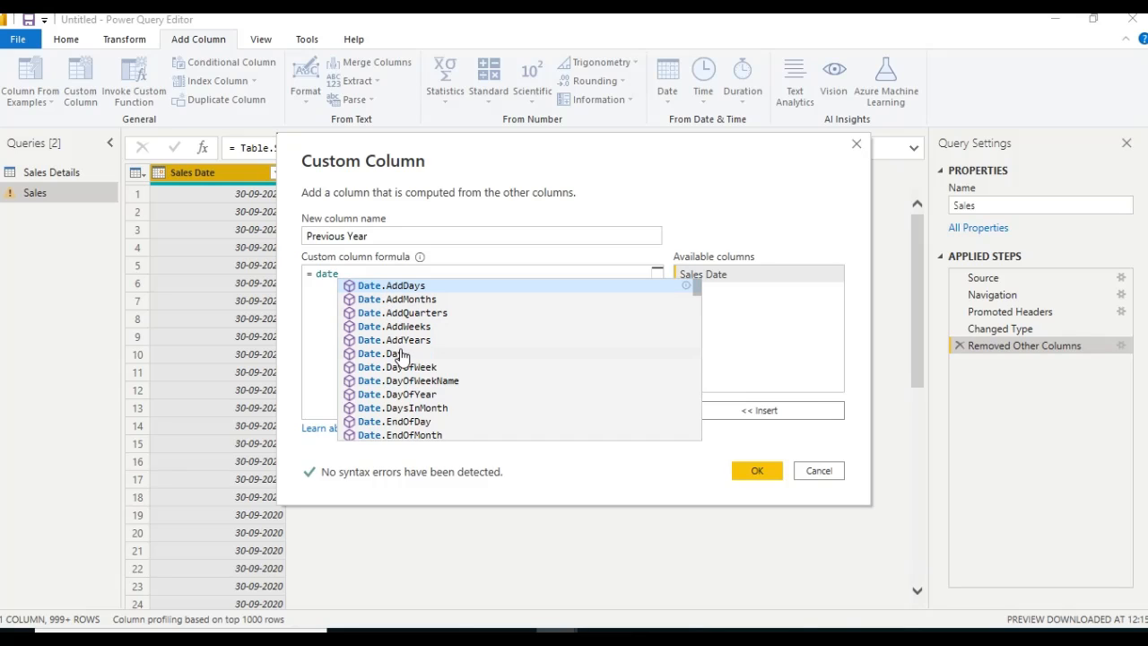
type(".i")
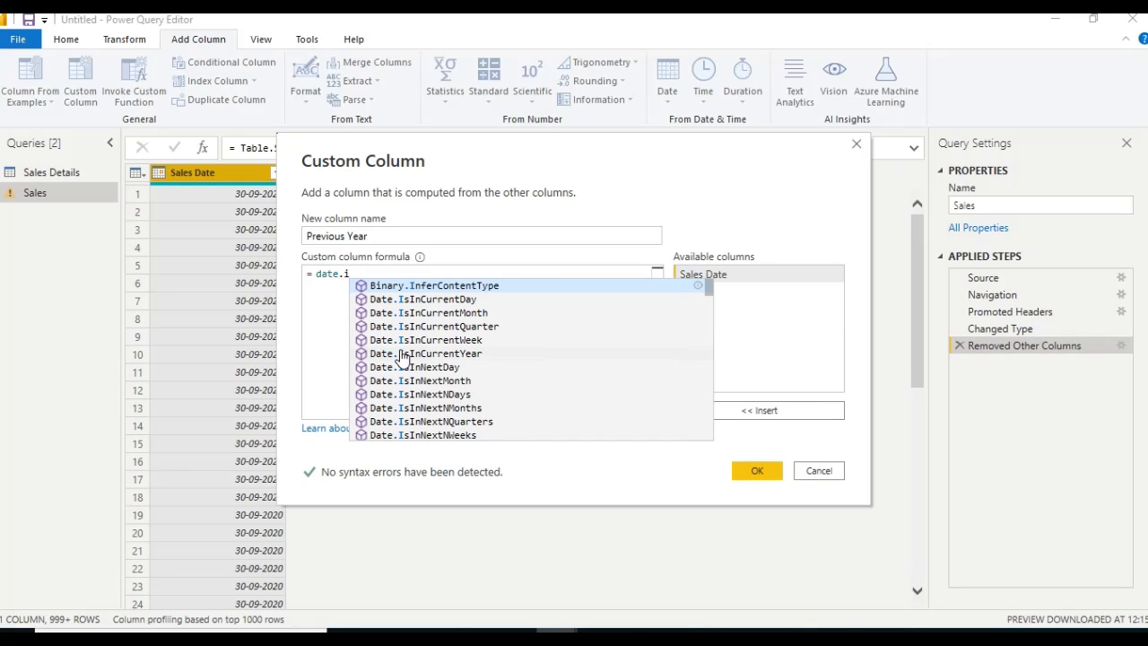
type("s")
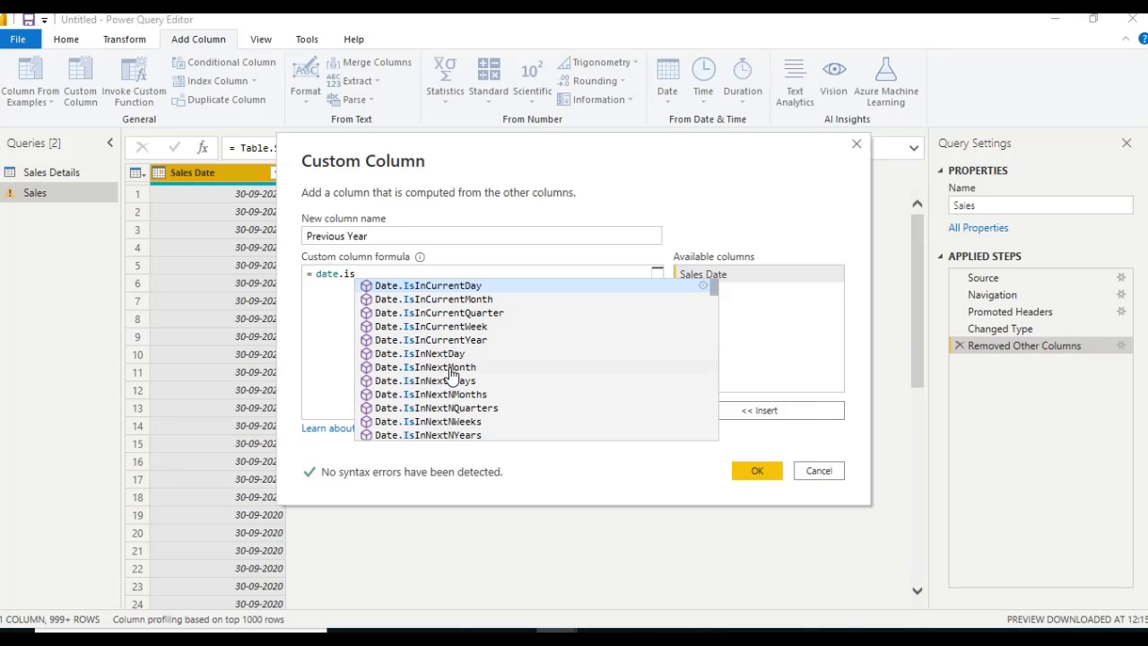
key("Down")
key("Down")
key("Down")
key("Down")
key("Down")
key("Down")
key("Down")
key("Down")
key("Down")
key("Down")
key("Down")
key("Down")
key("Down")
key("Down")
key("Down")
key("Down")
key("Down")
key("Down")
key("Down")
key("Down")
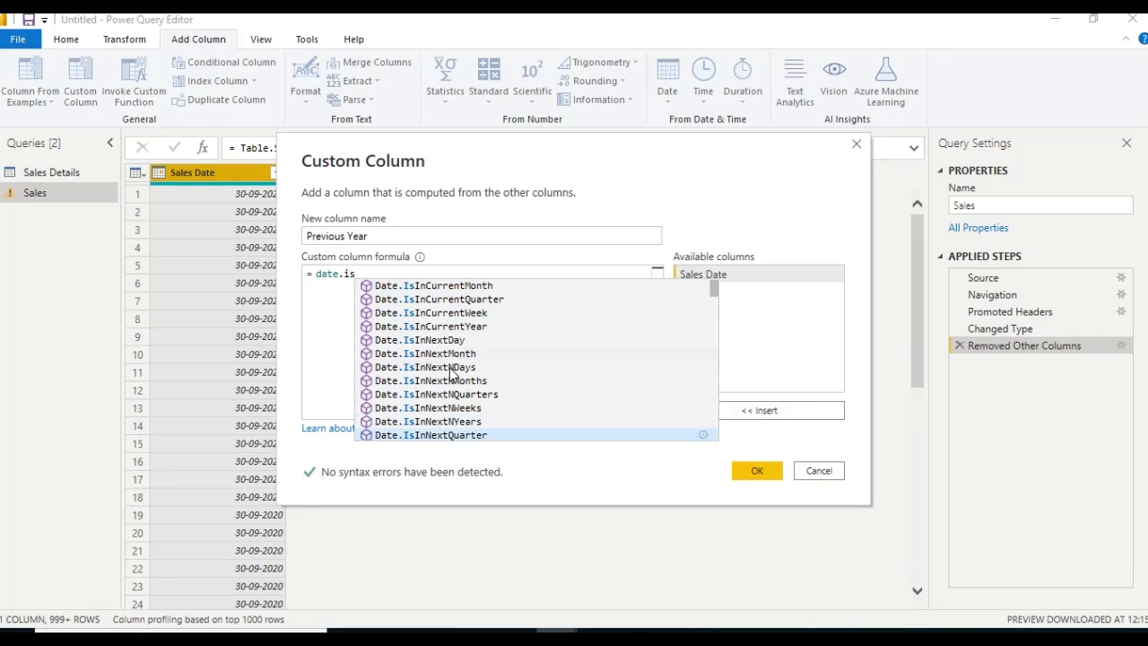
key("Down")
key("Down")
key("Up")
key("Up")
key("Up")
key("Up")
key("Up")
key("Up")
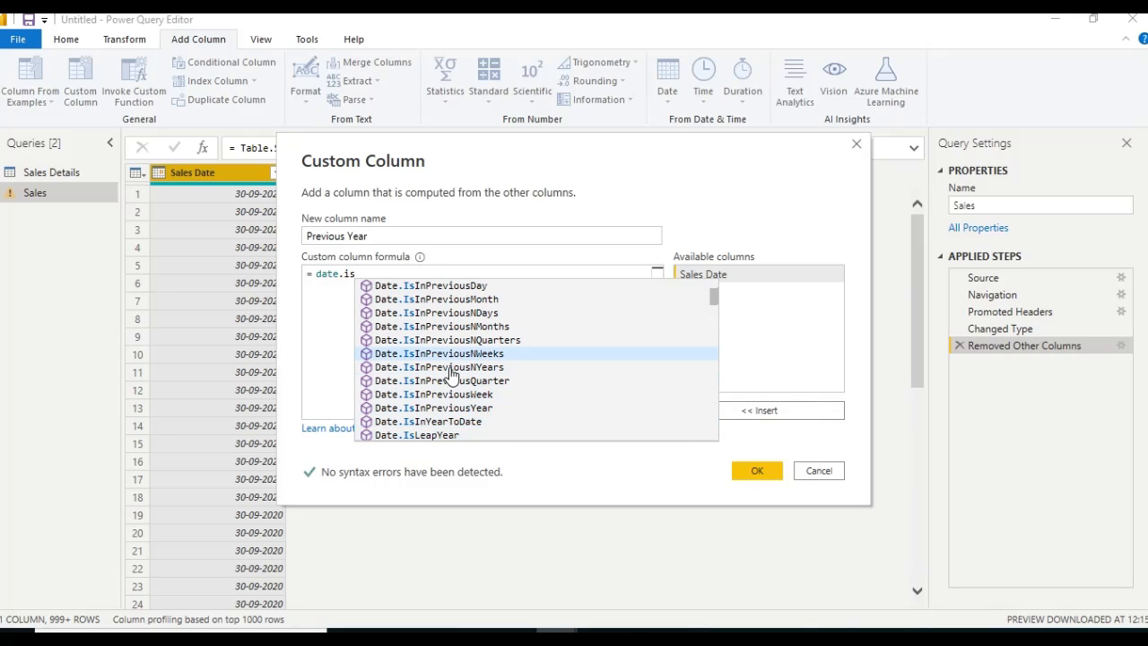
key("Down")
key("Tab")
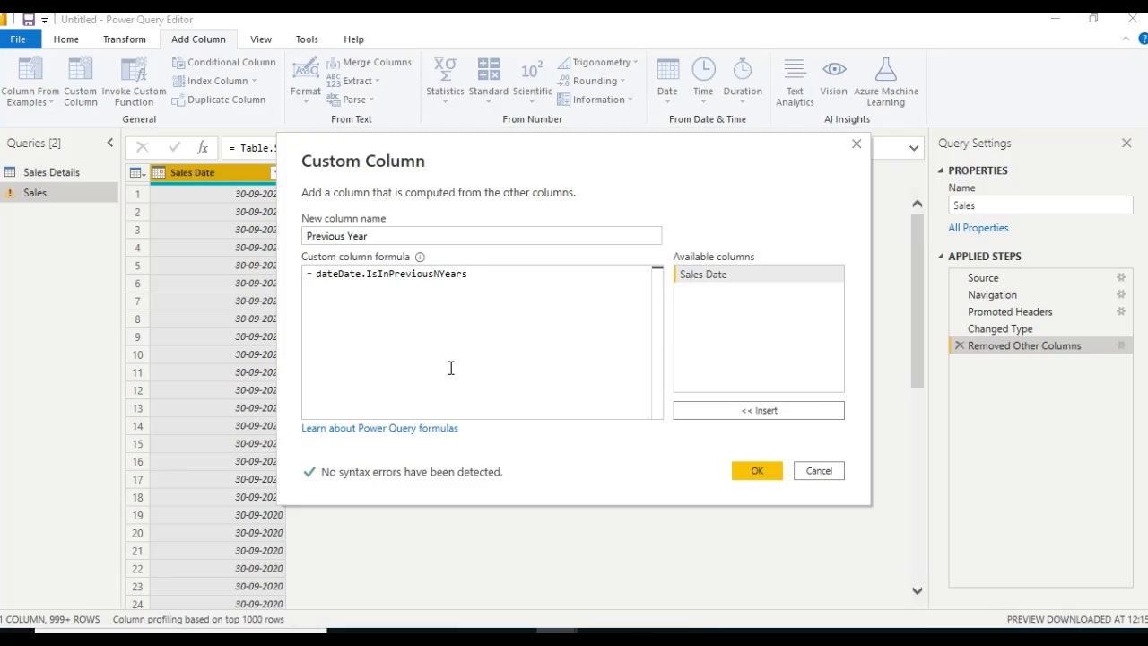
type("(")
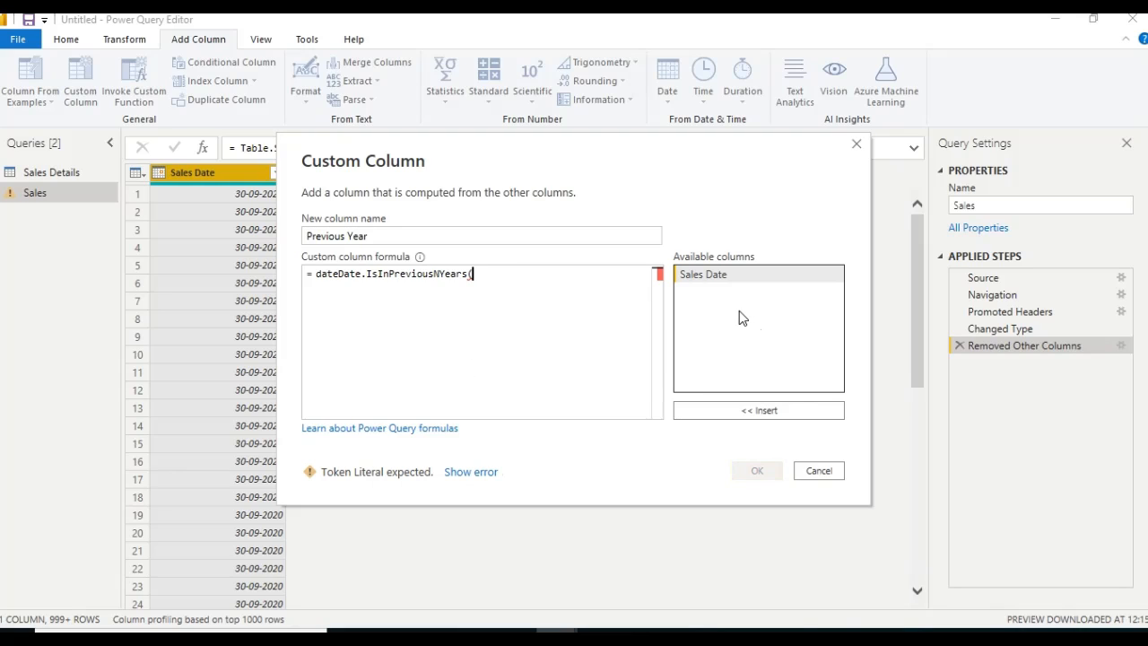
double_click(736, 278)
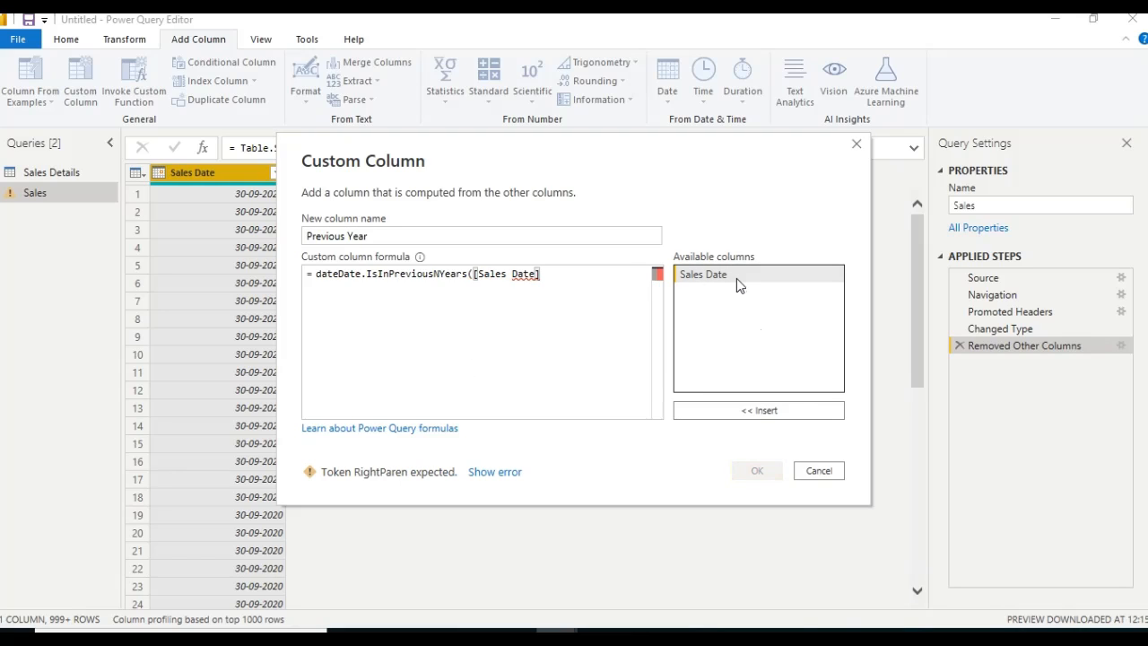
type(")")
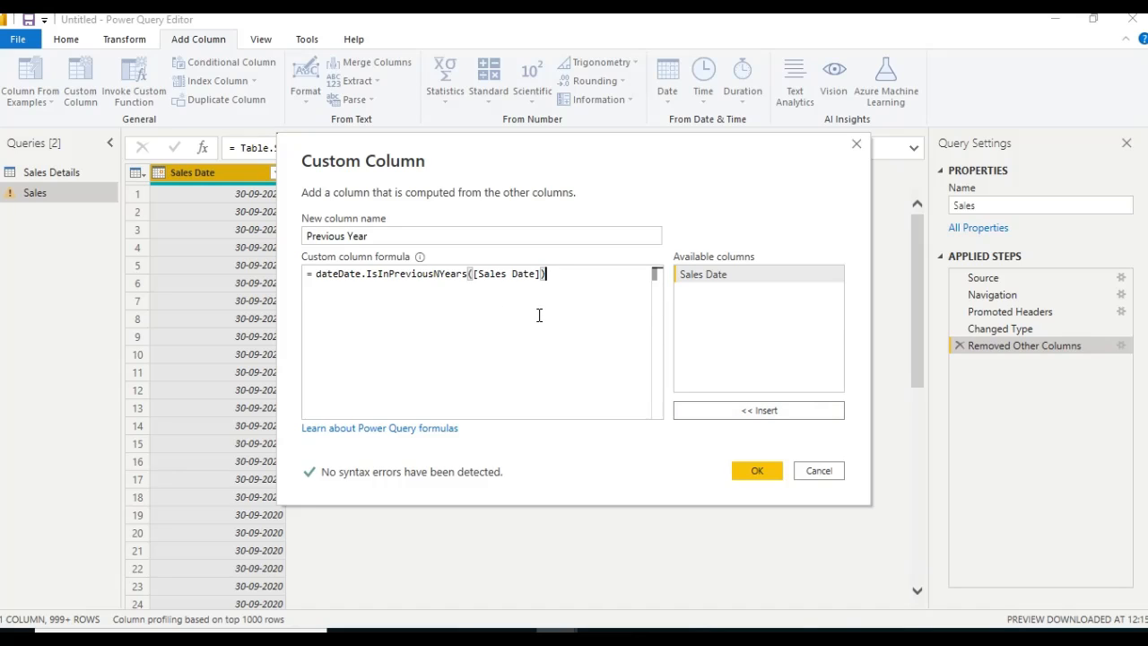
left_click(758, 473)
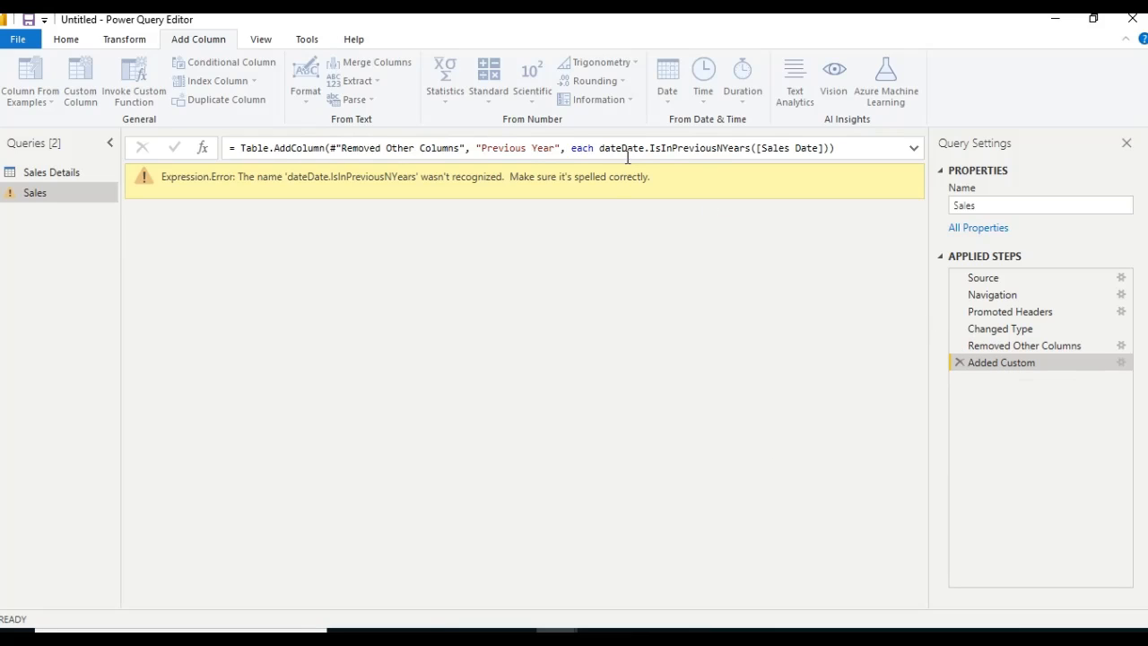
Try to correct the Previous Year column's formula, and delete the Added Custom step from the Sales query
double_click(818, 148)
key("BackSpace")
key("BackSpace")
key("Return")
left_click(959, 362)
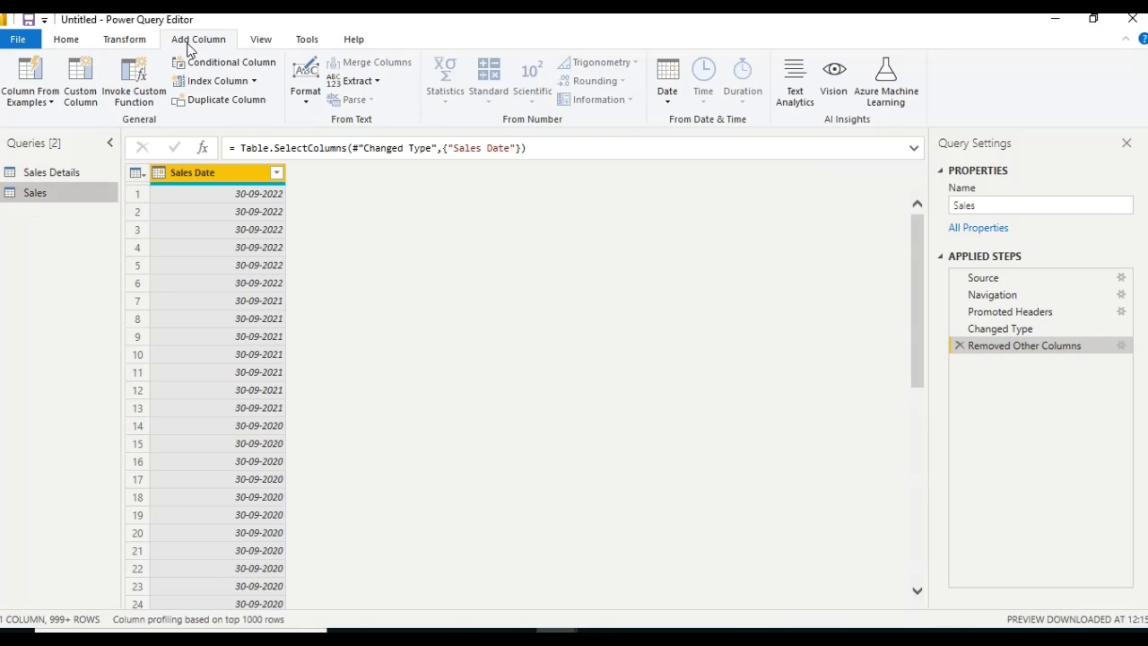
Start a new custom column in the Sales query and name it Previous year
left_click(80, 99)
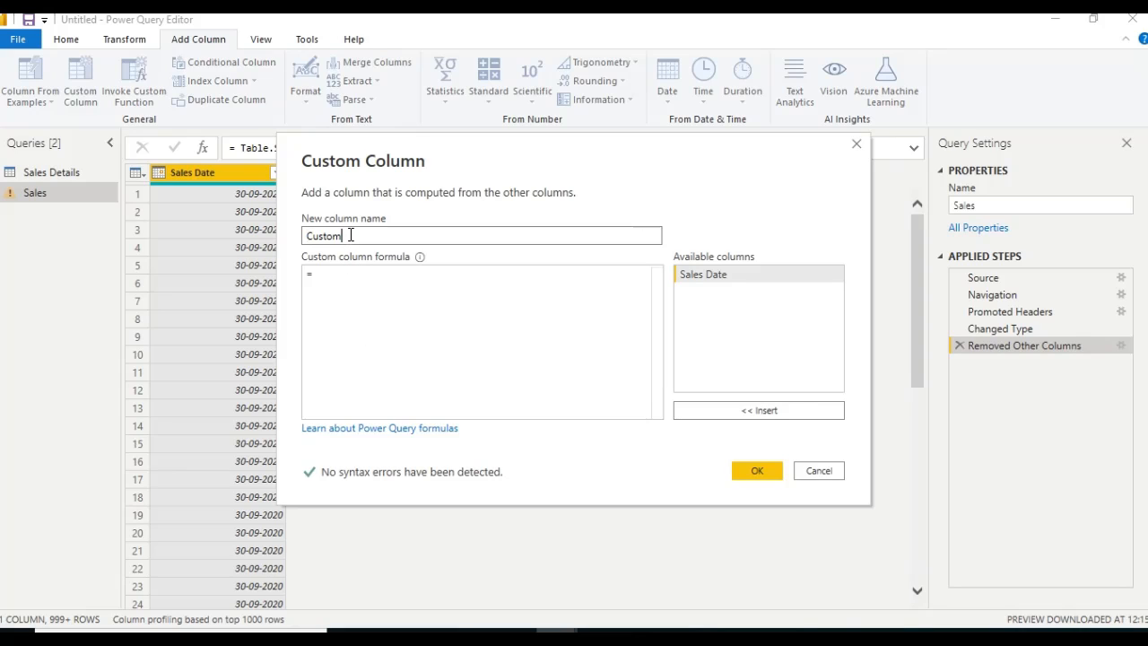
left_click_drag(351, 235, 272, 240)
type("P")
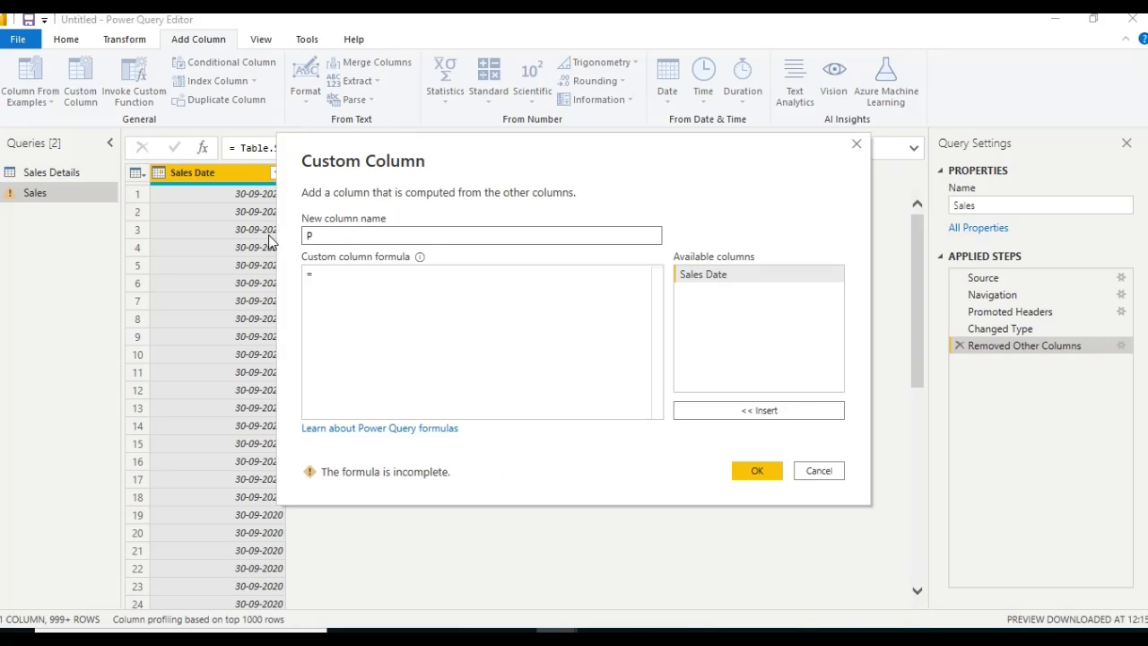
type("revious year")
Enter the Date.IsInPreviousYear function in the Previous year column's formula
left_click(395, 289)
type("d")
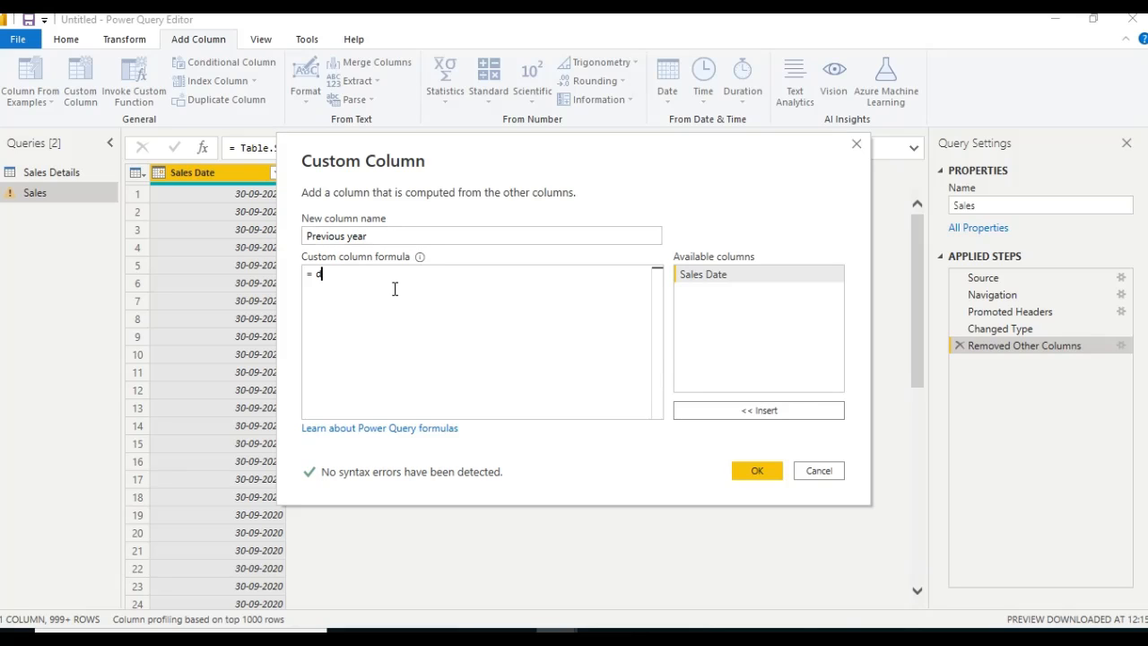
type("ate.")
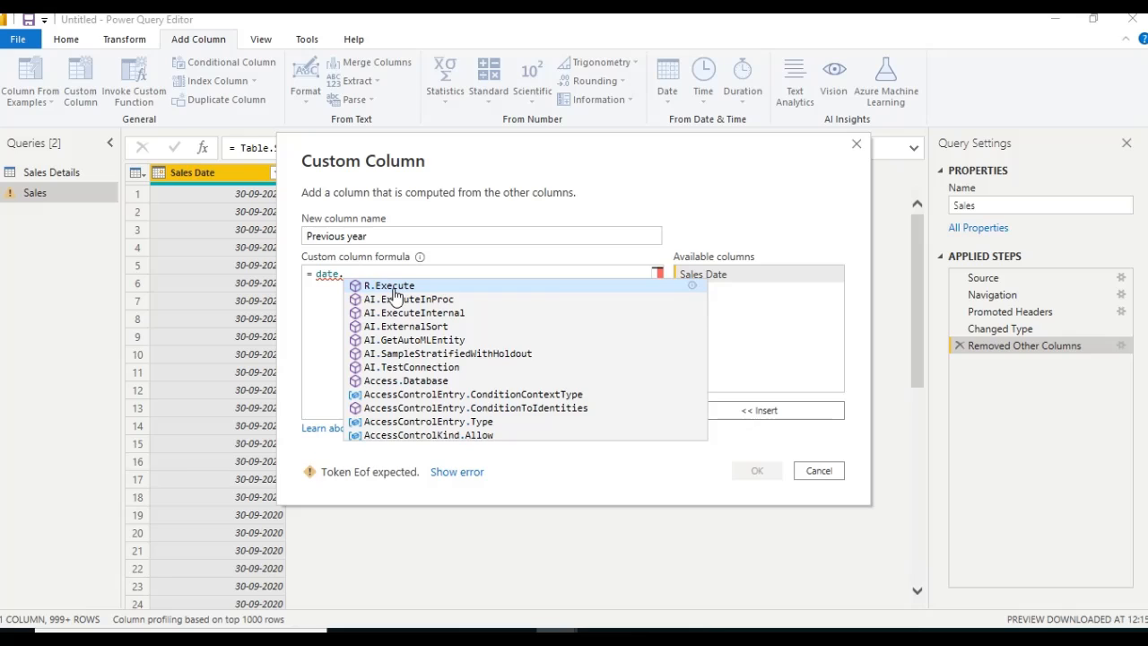
type("isi")
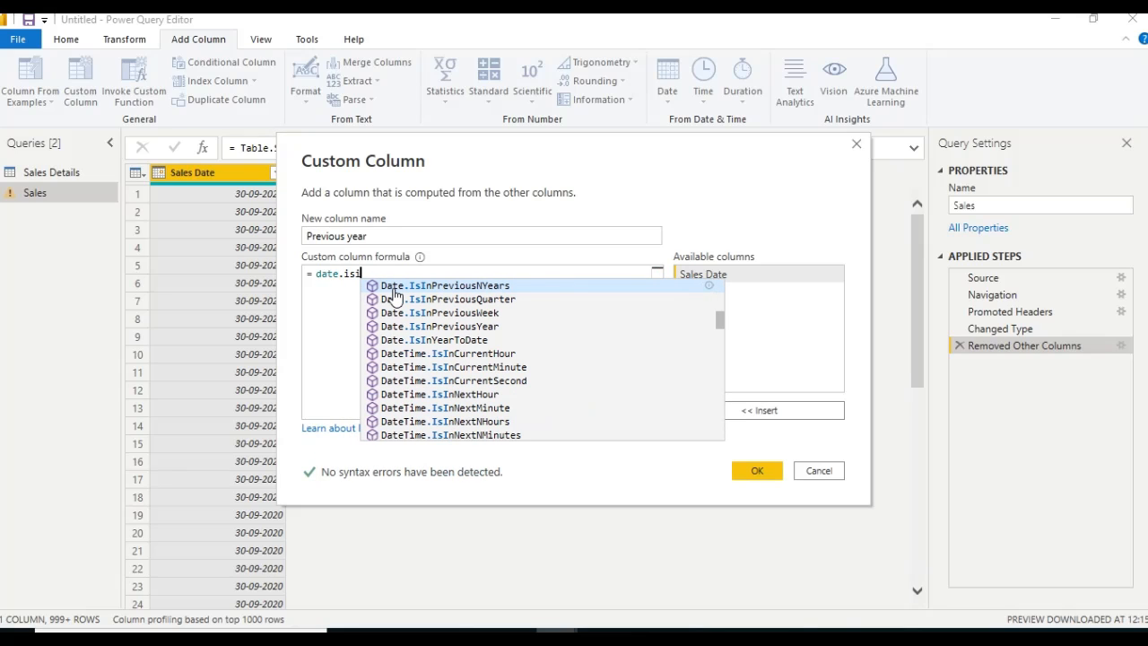
type("n")
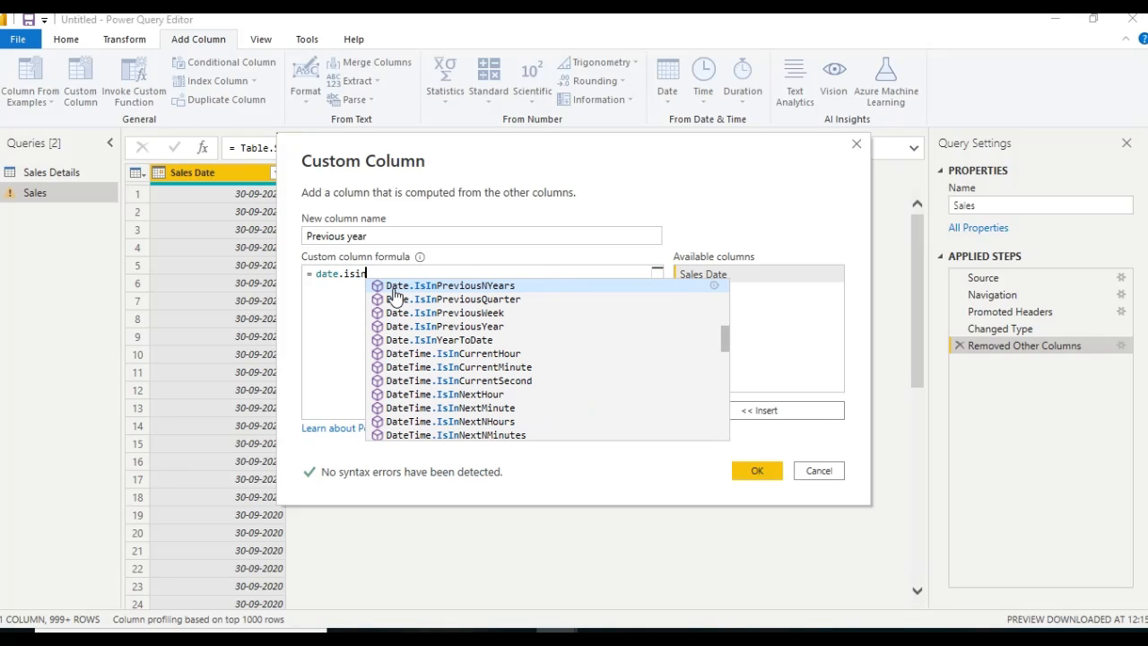
key("Down")
key("Down")
key("Down")
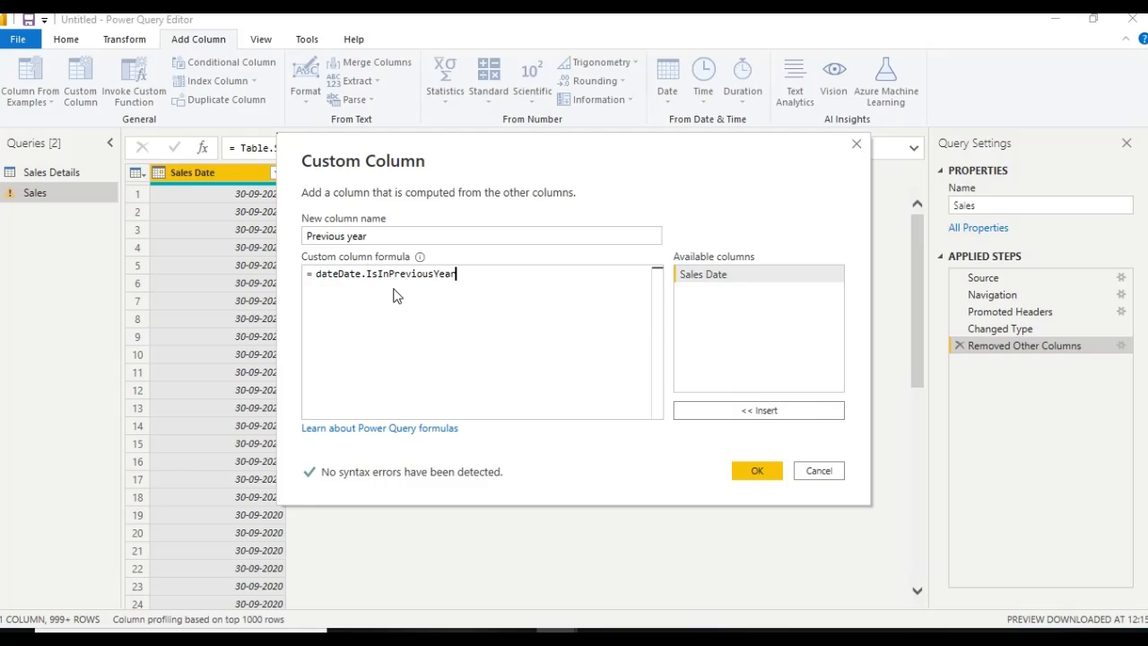
key("Return")
Remove the duplicate date prefix and add the Previous year column with the formula Date.IsInPreviousYear([Sales Date])
left_click(338, 273)
key("BackSpace")
key("BackSpace")
key("BackSpace")
key("BackSpace")
left_click(442, 273)
type("(")
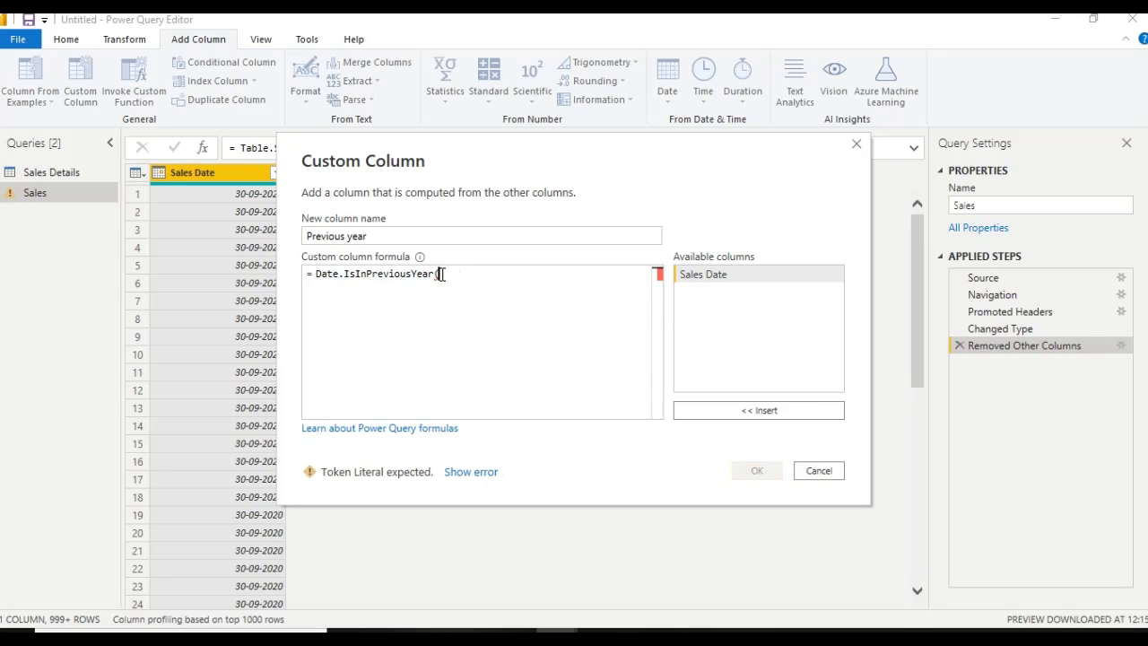
double_click(745, 280)
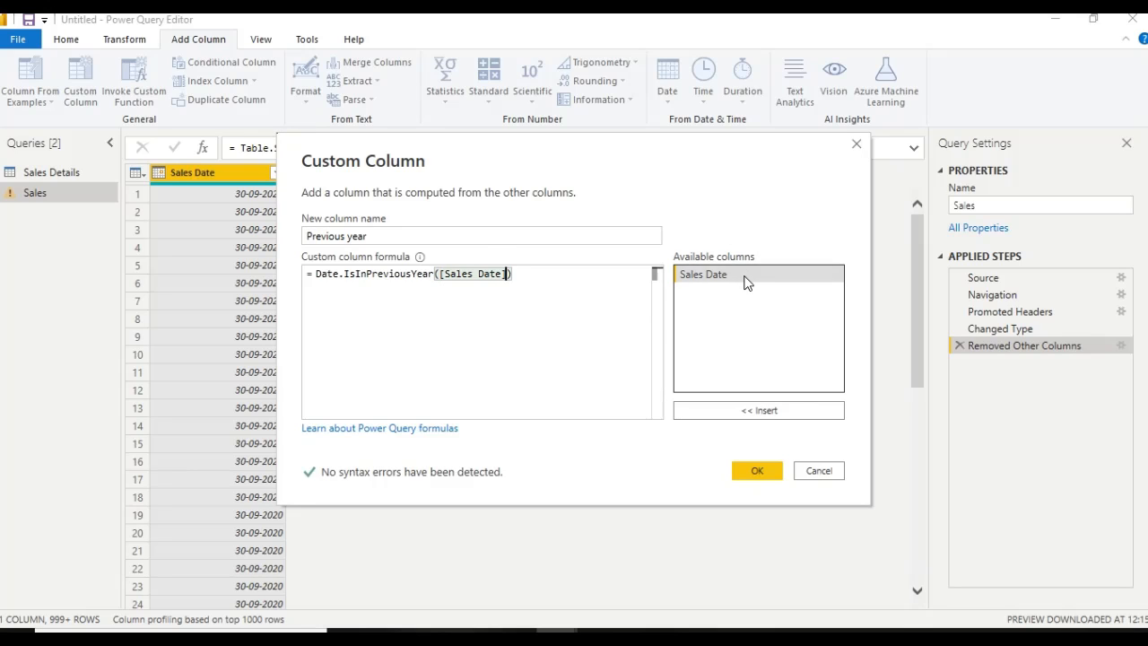
left_click(751, 471)
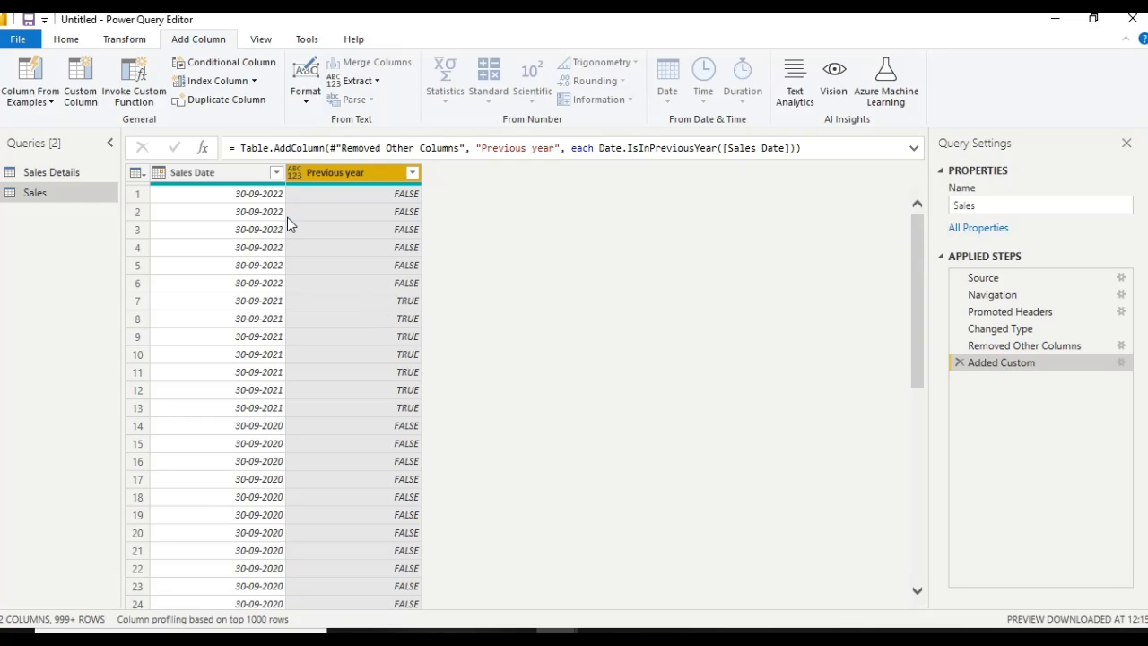
Sort the Sales query by Sales Date in ascending order, re-sort it in descending order, and select the Previous year column
left_click(276, 171)
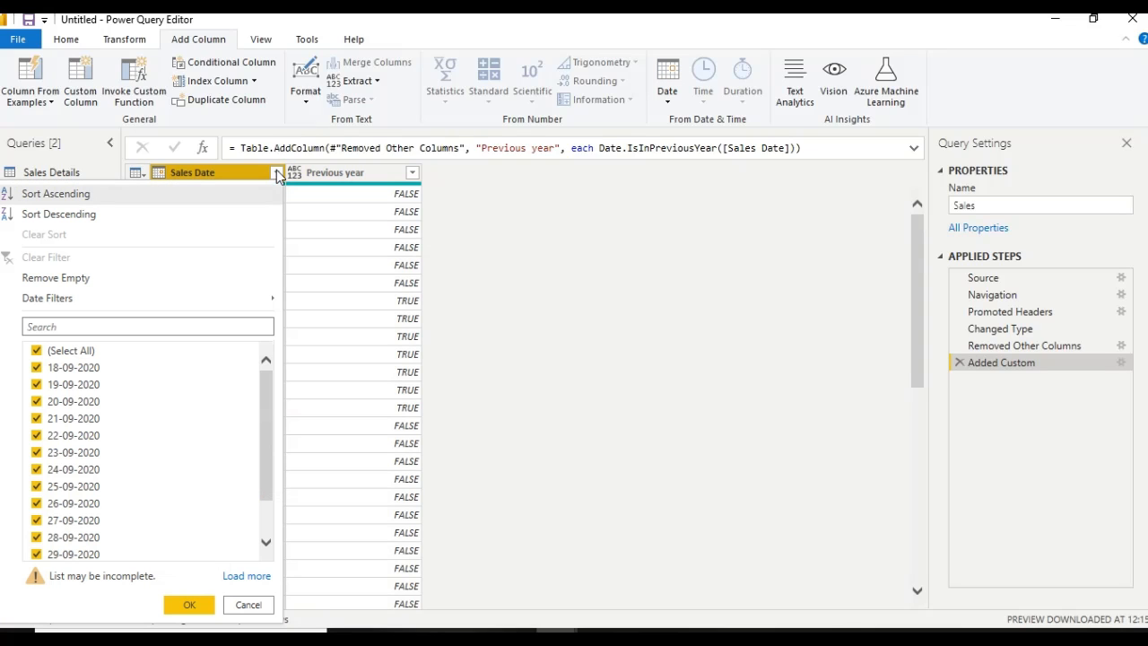
left_click(147, 196)
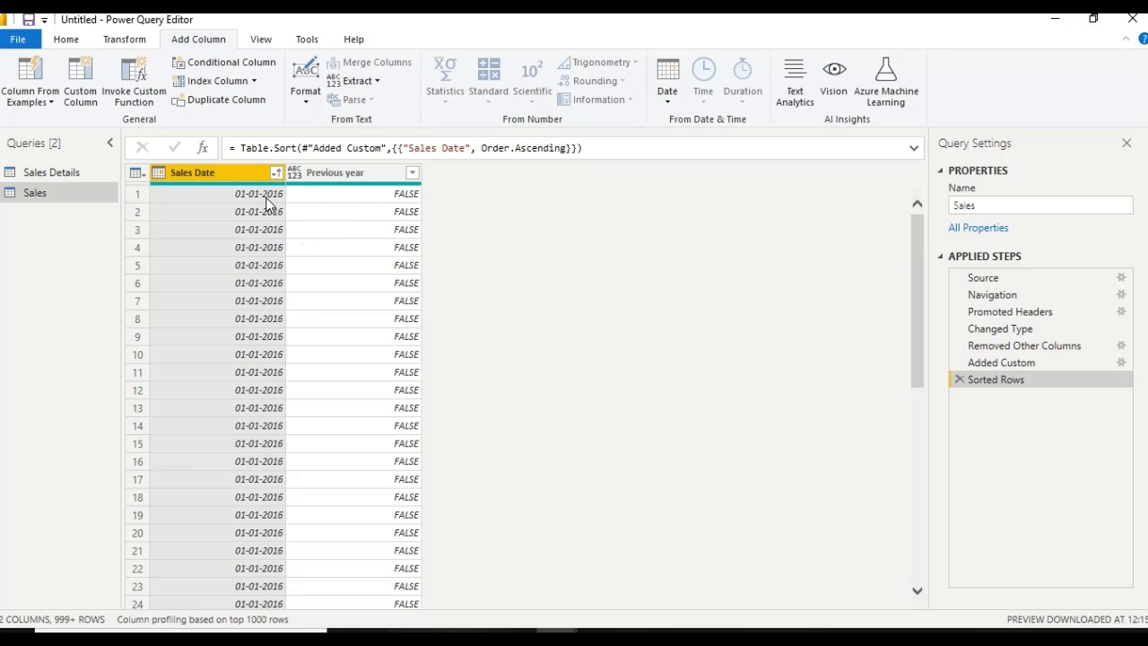
left_click(276, 172)
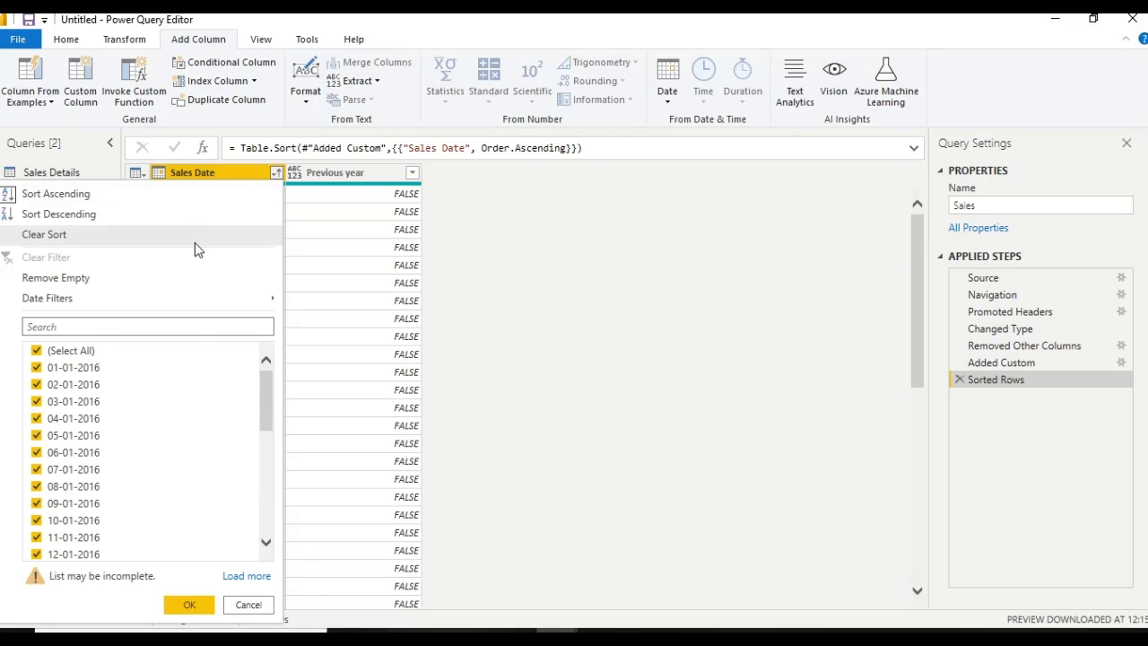
left_click(195, 219)
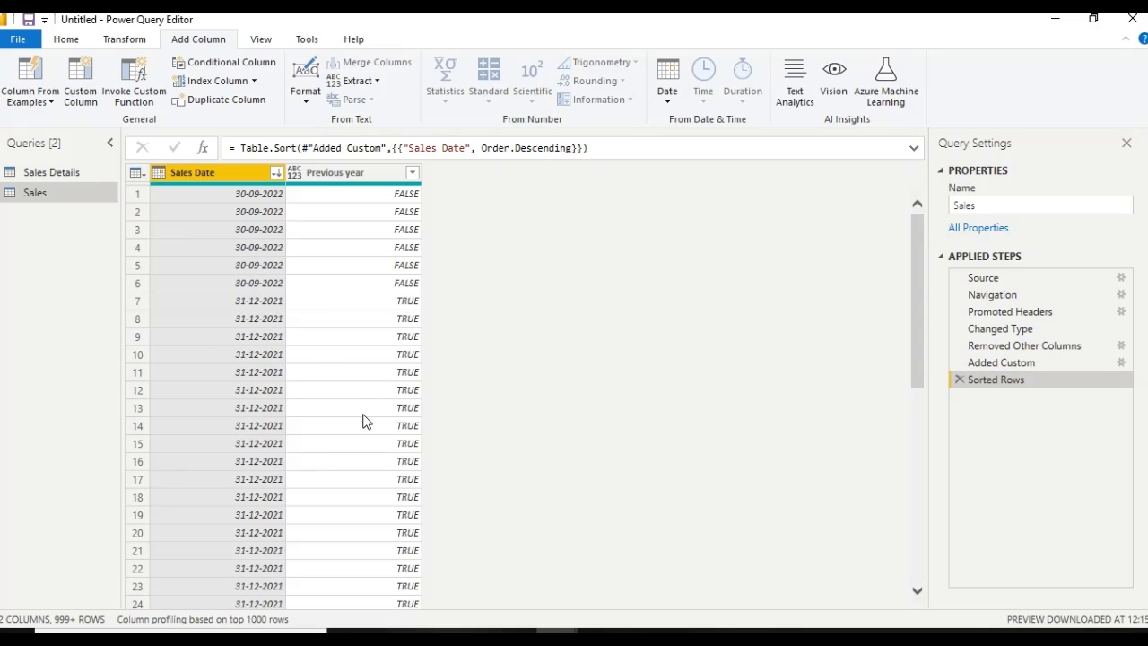
left_click_drag(915, 324, 914, 289)
left_click(383, 175)
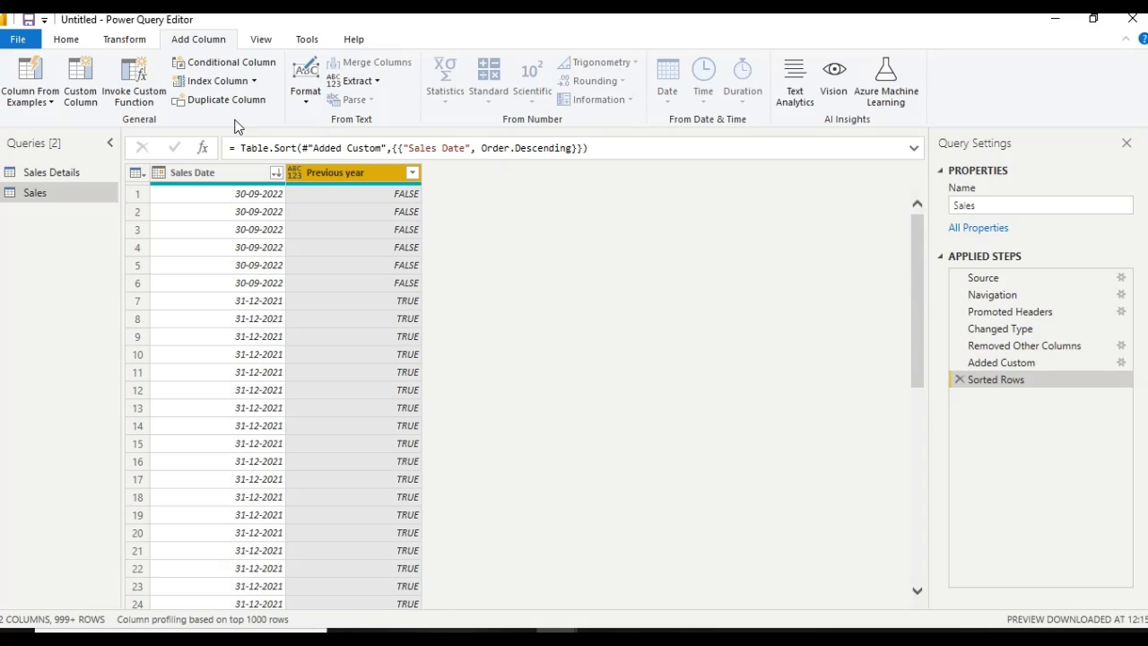
Start another custom column in the Sales query and name it Current Year
left_click(78, 94)
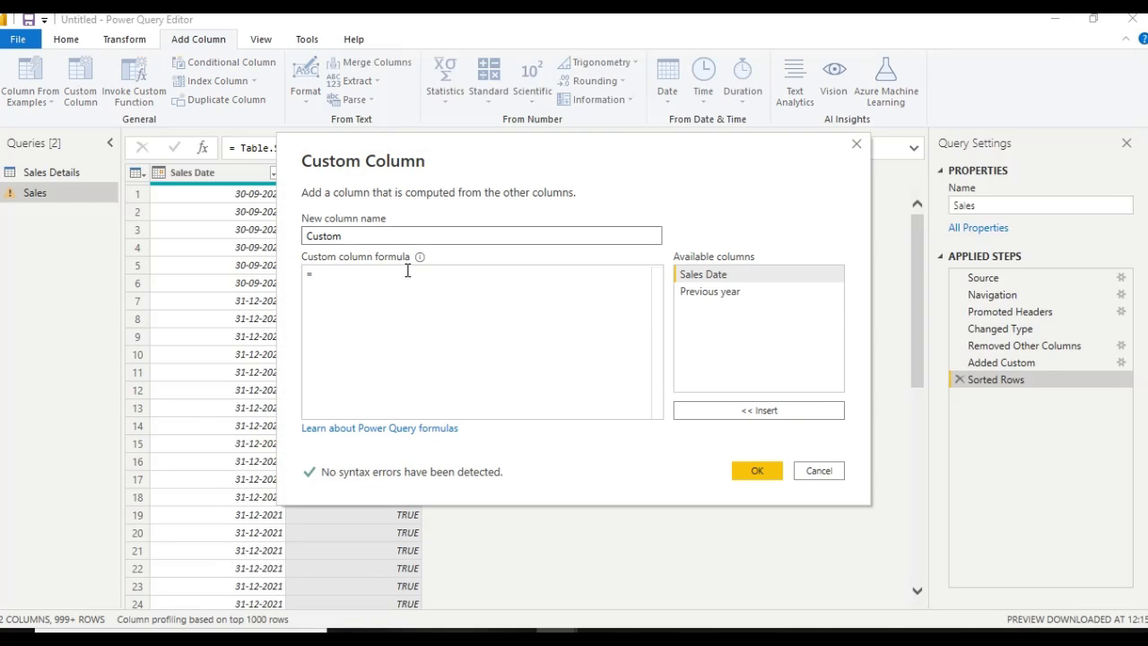
left_click(382, 239)
key("BackSpace")
key("BackSpace")
key("BackSpace")
key("BackSpace")
key("BackSpace")
type("urren")
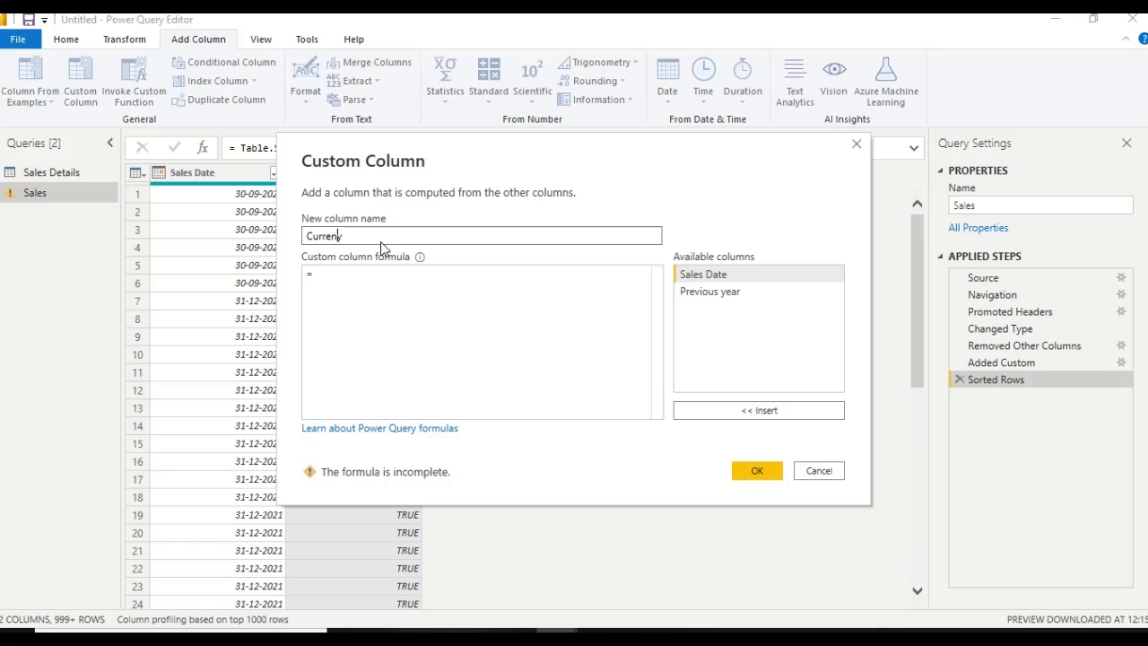
type("t Year")
Enter the Date.IsInCurrentYear function in the Current Year column's formula
left_click(366, 279)
type("Dat")
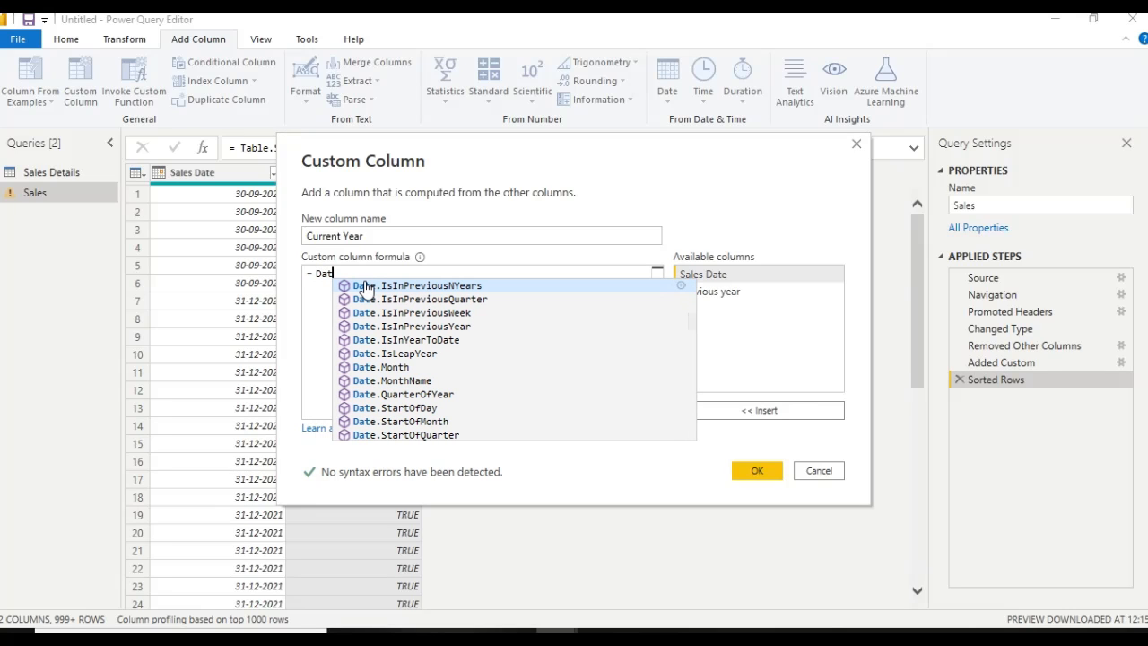
key("Down")
key("Down")
key("Down")
key("Down")
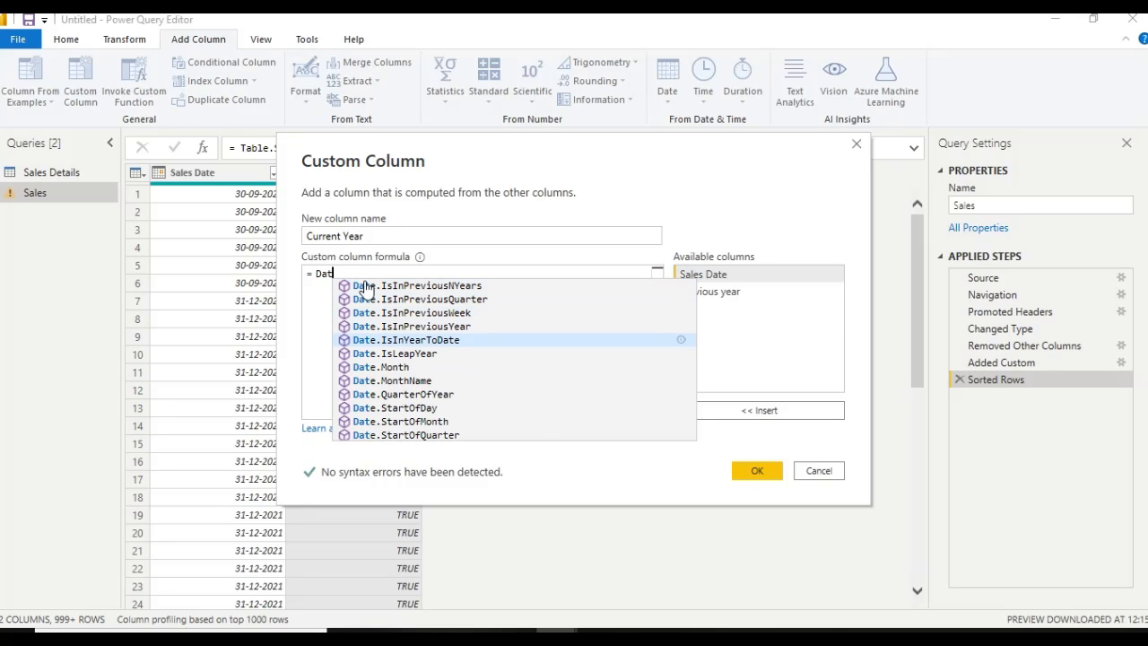
type("e.")
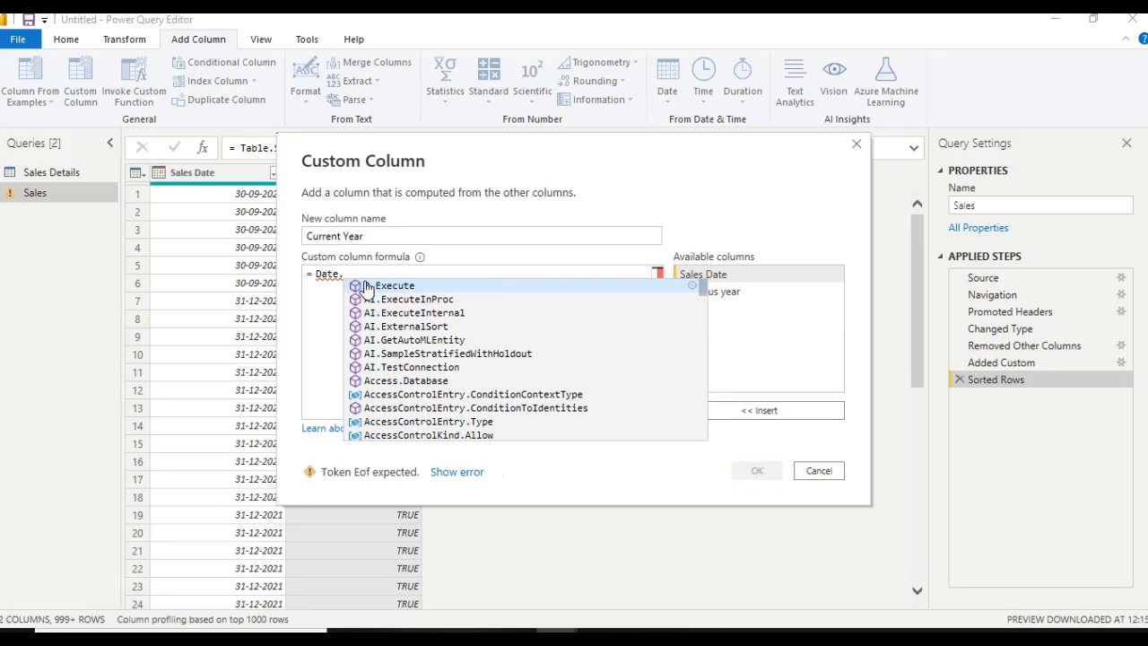
type("Is")
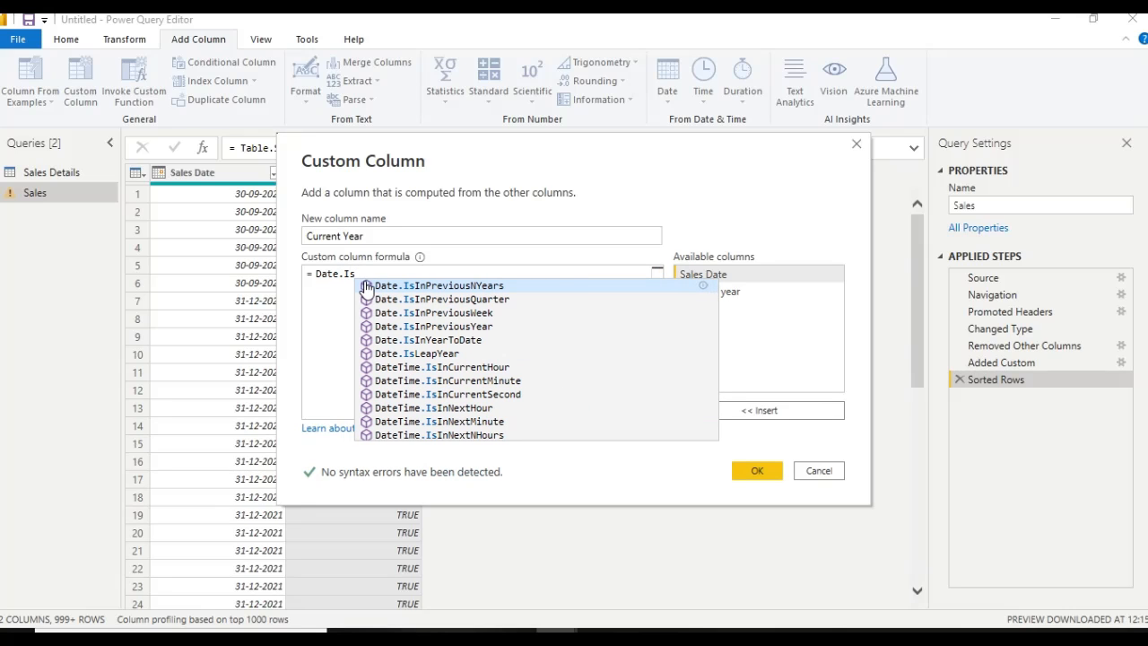
type("In")
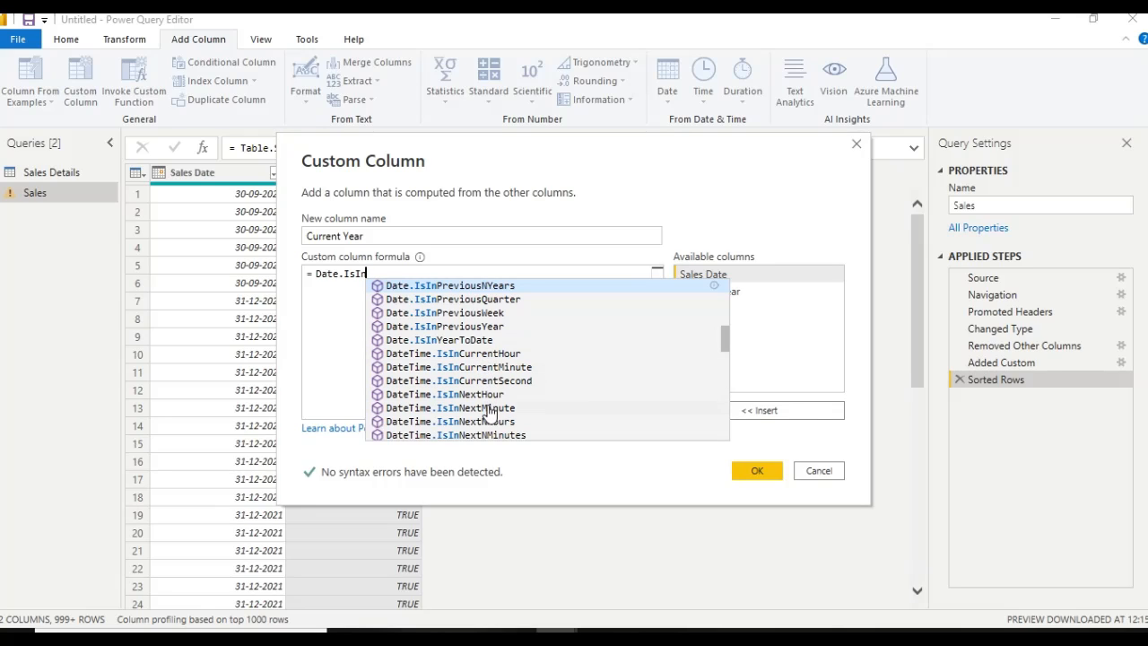
mouse_move(727, 347)
left_mouse_down()
mouse_move(726, 389)
mouse_move(723, 348)
left_mouse_up()
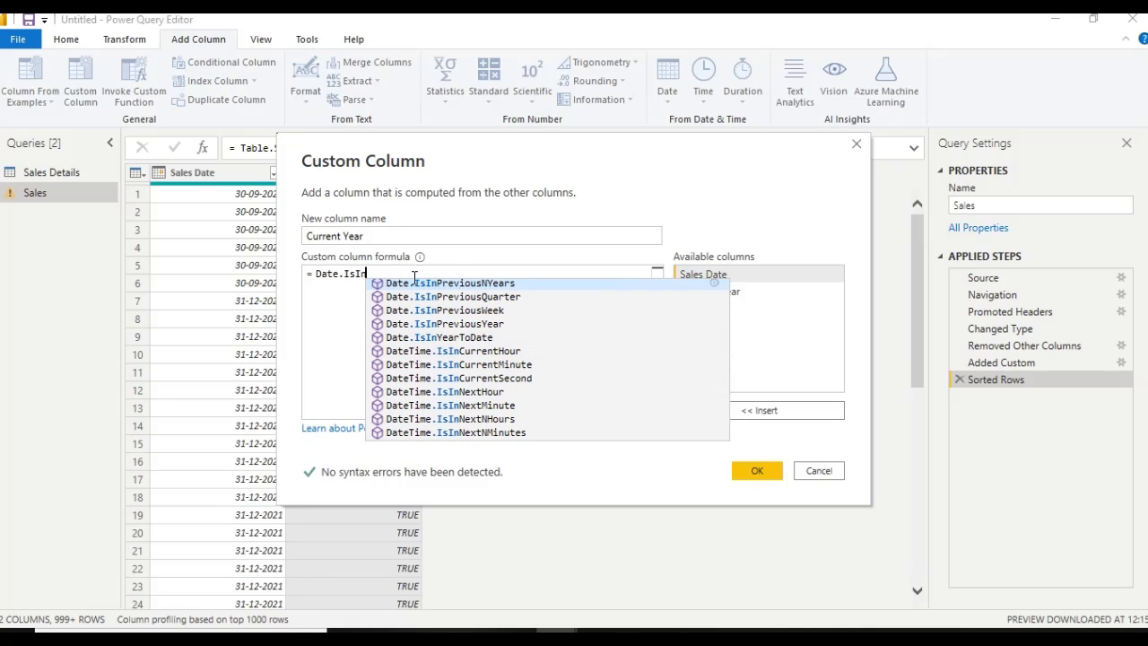
type("c")
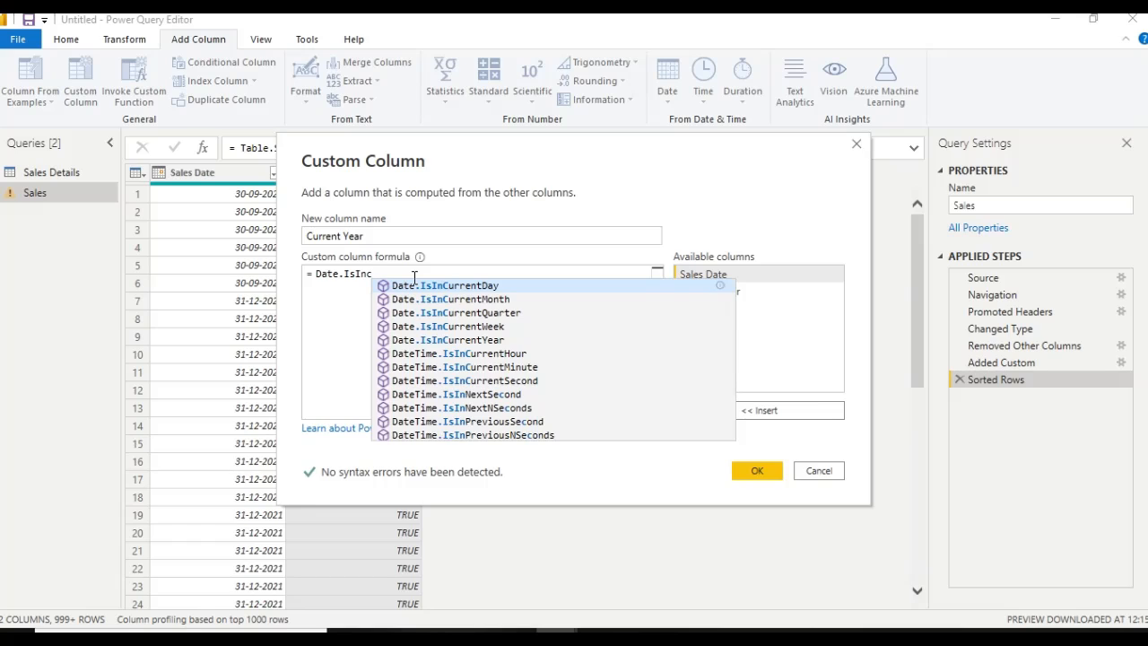
key("BackSpace")
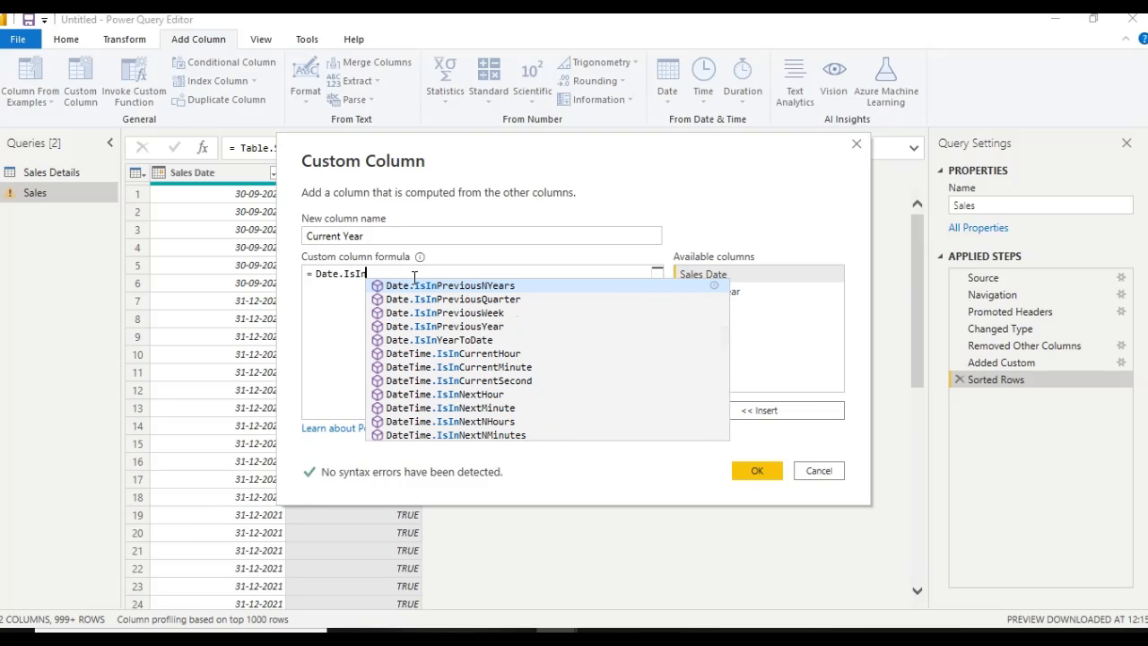
type("C")
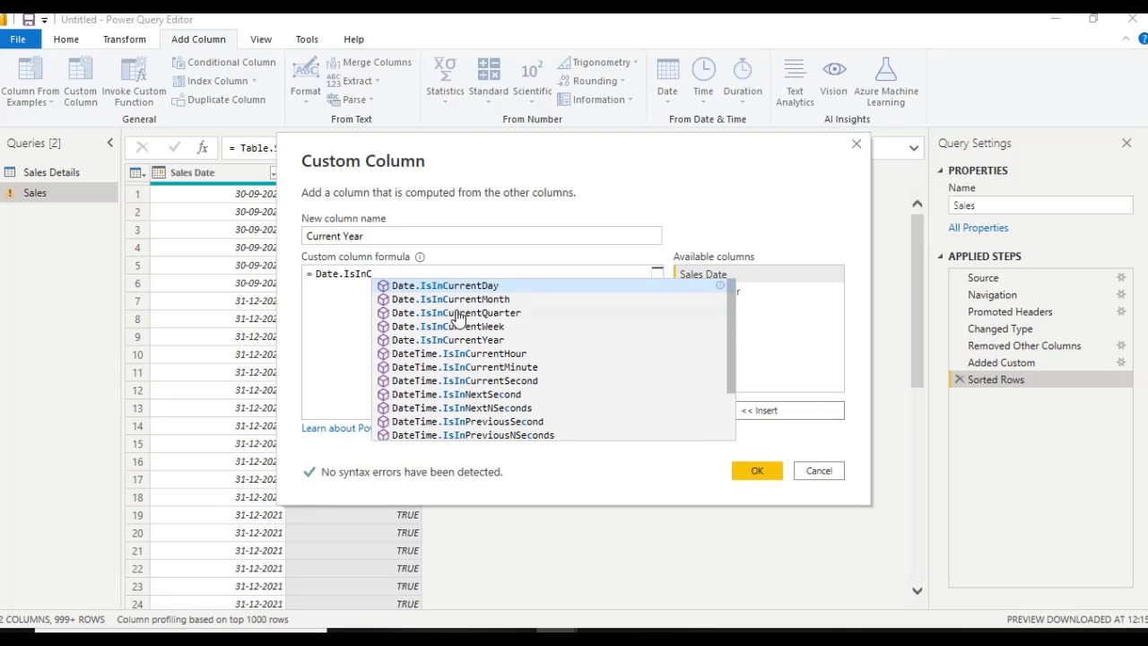
left_click(456, 341)
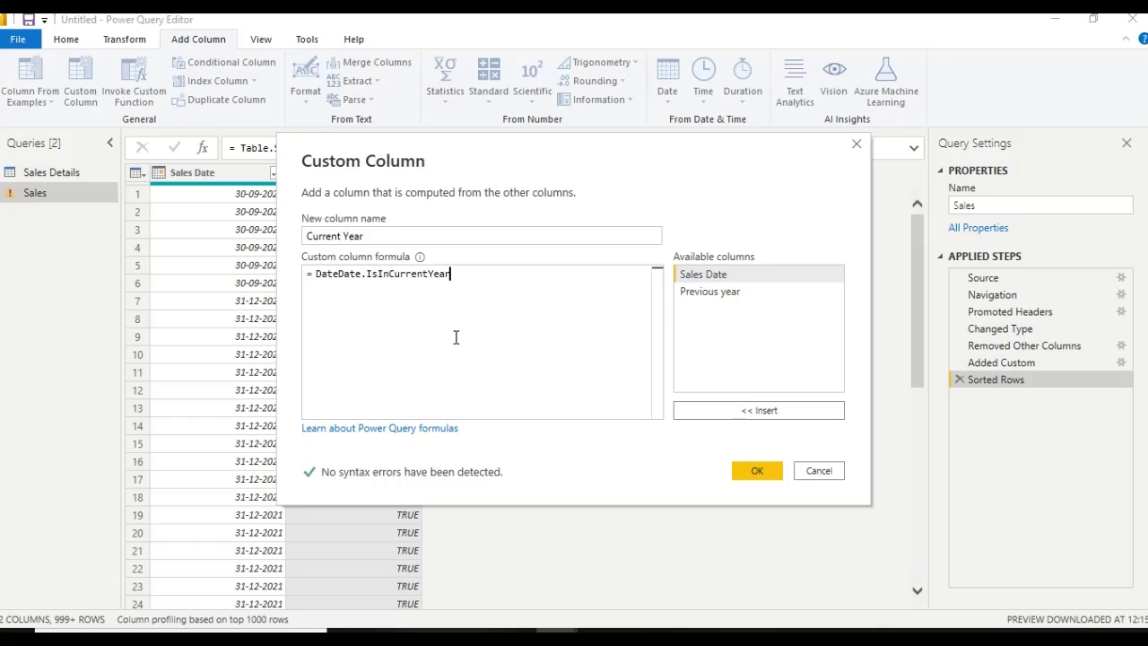
Remove the duplicate Date prefix and add the Current Year column with the formula Date.IsInCurrentYear([Sales Date])
left_click(337, 274)
key("BackSpace")
key("BackSpace")
key("BackSpace")
key("BackSpace")
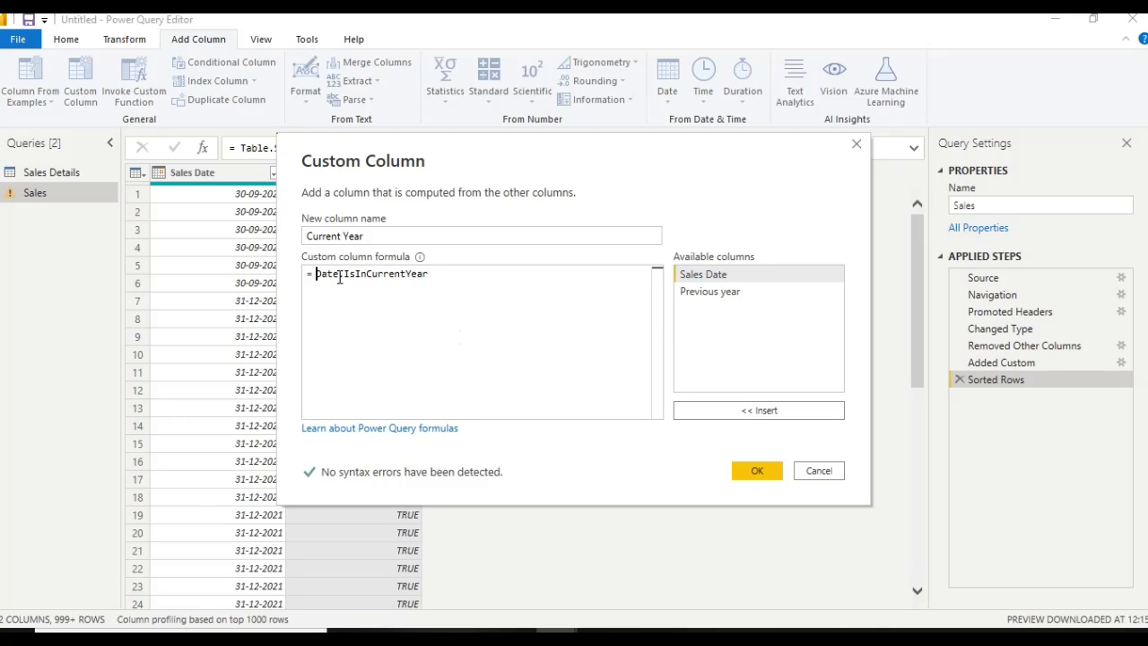
left_click(441, 275)
type(")")
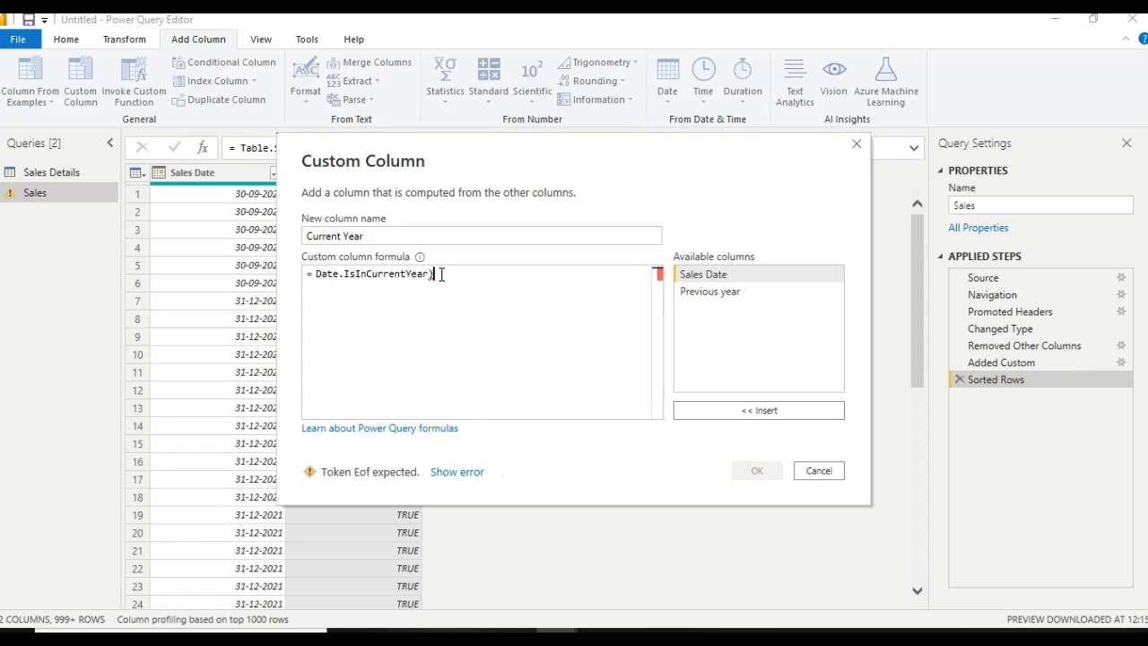
key("BackSpace")
type("()")
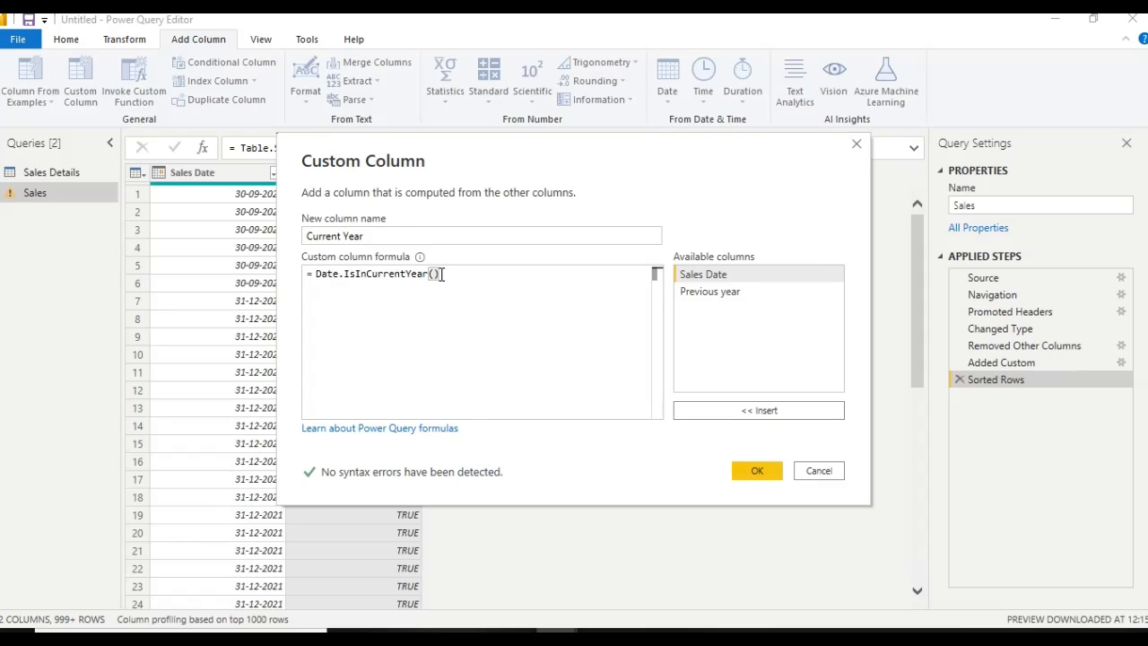
key("Left")
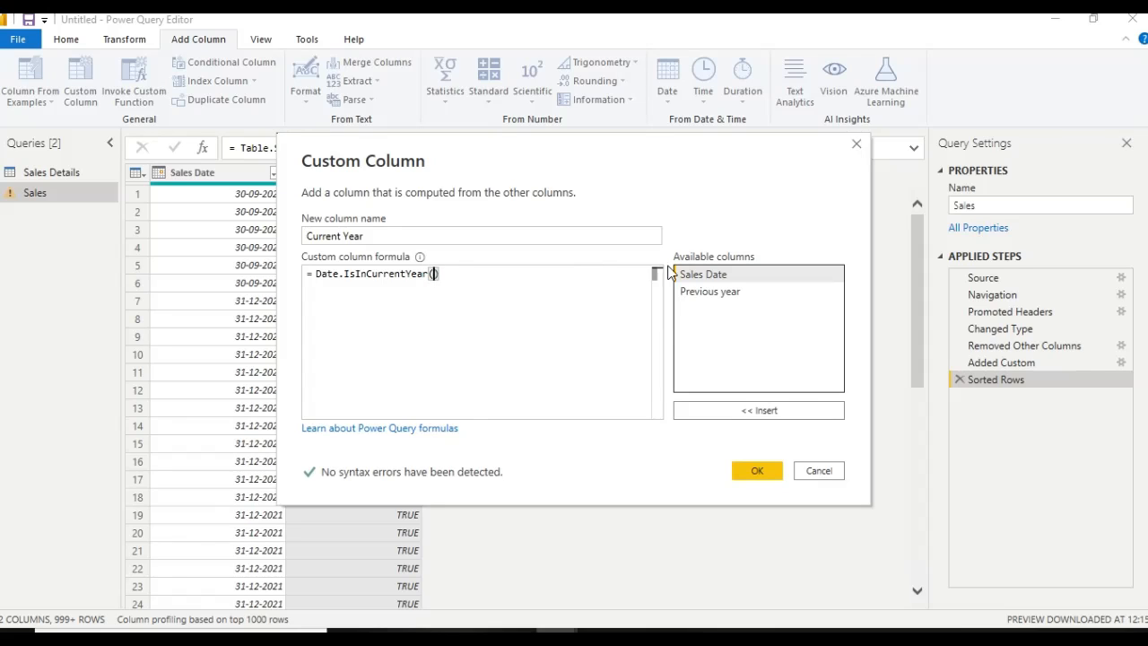
double_click(712, 274)
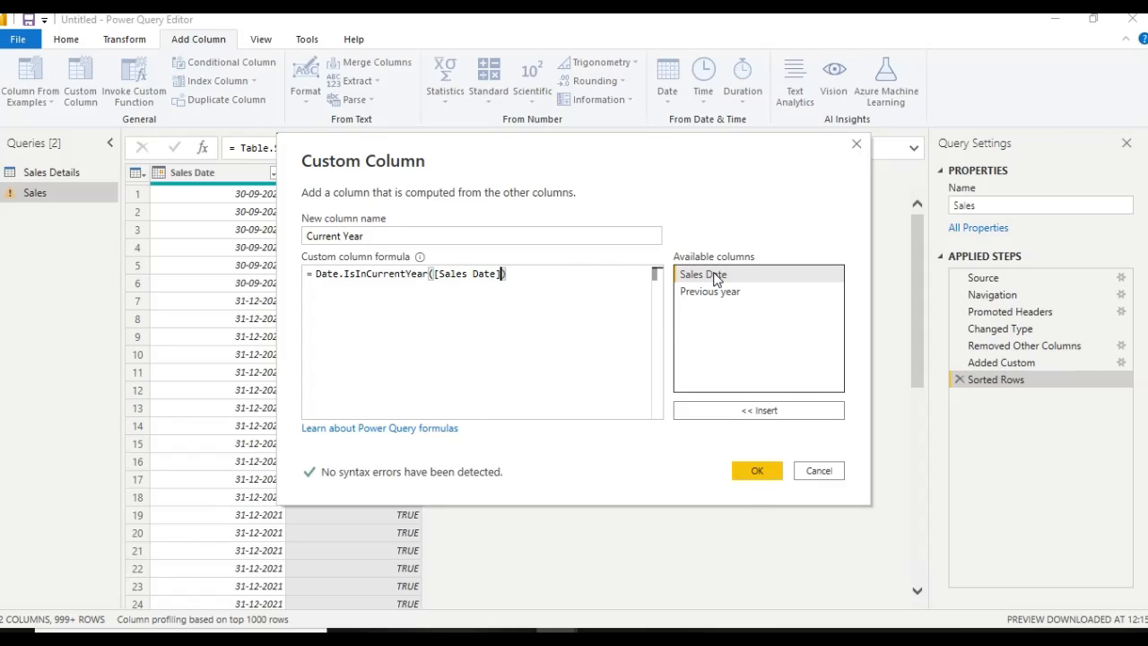
left_click(765, 470)
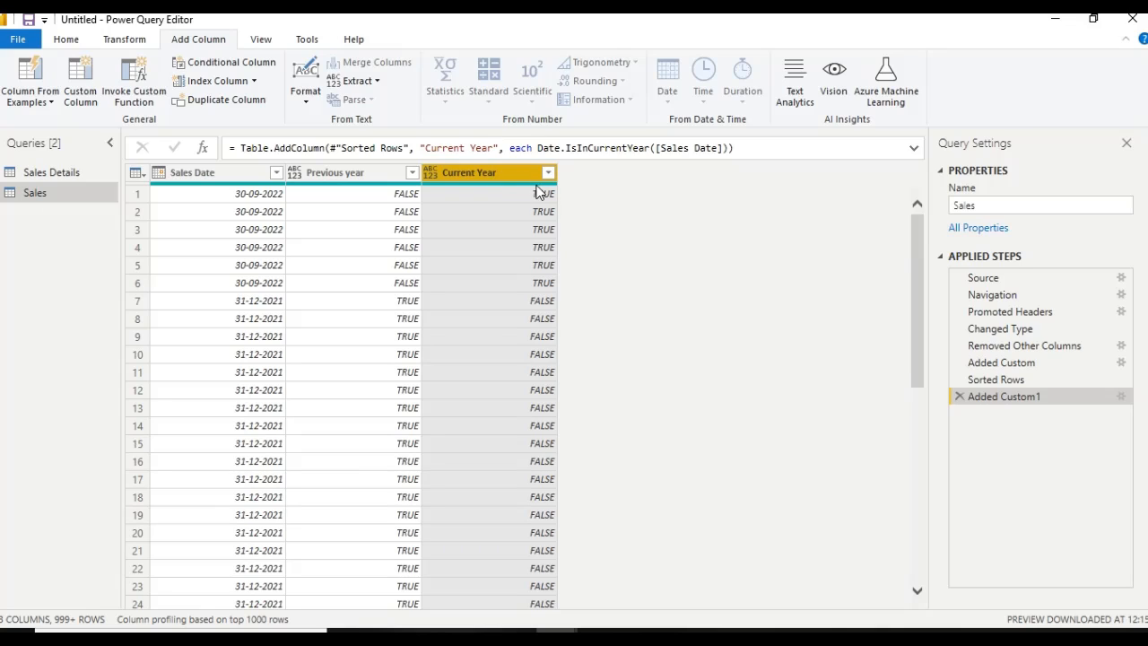
Start a further custom column in the Sales query and name it last 2 years
left_click(90, 105)
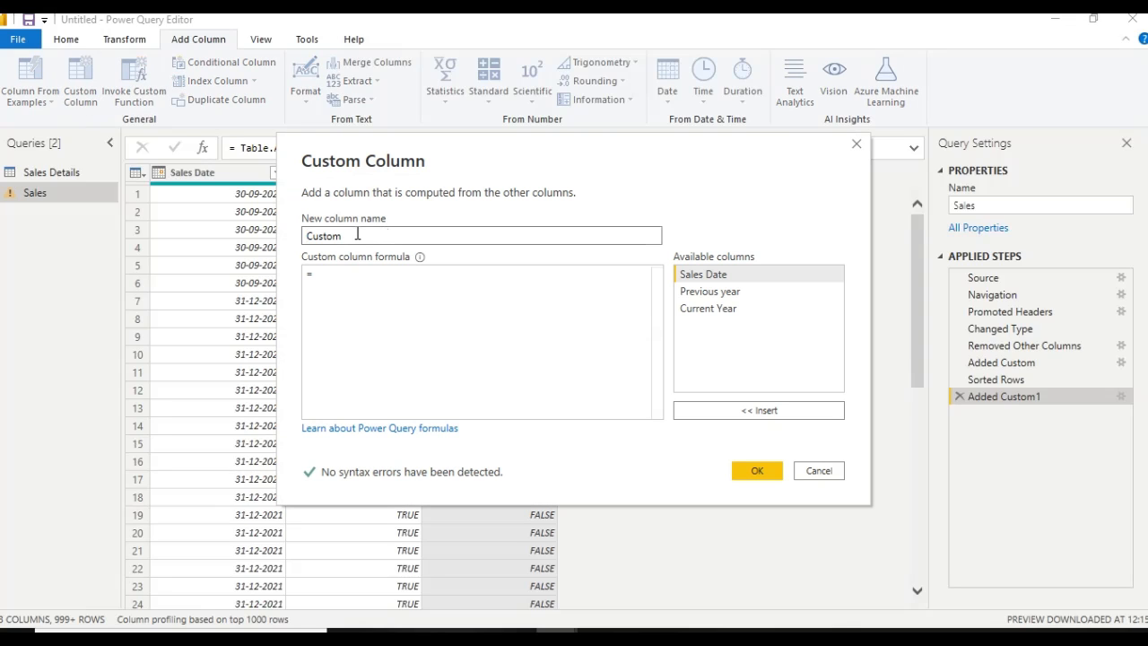
left_click_drag(360, 235, 170, 241)
type("last")
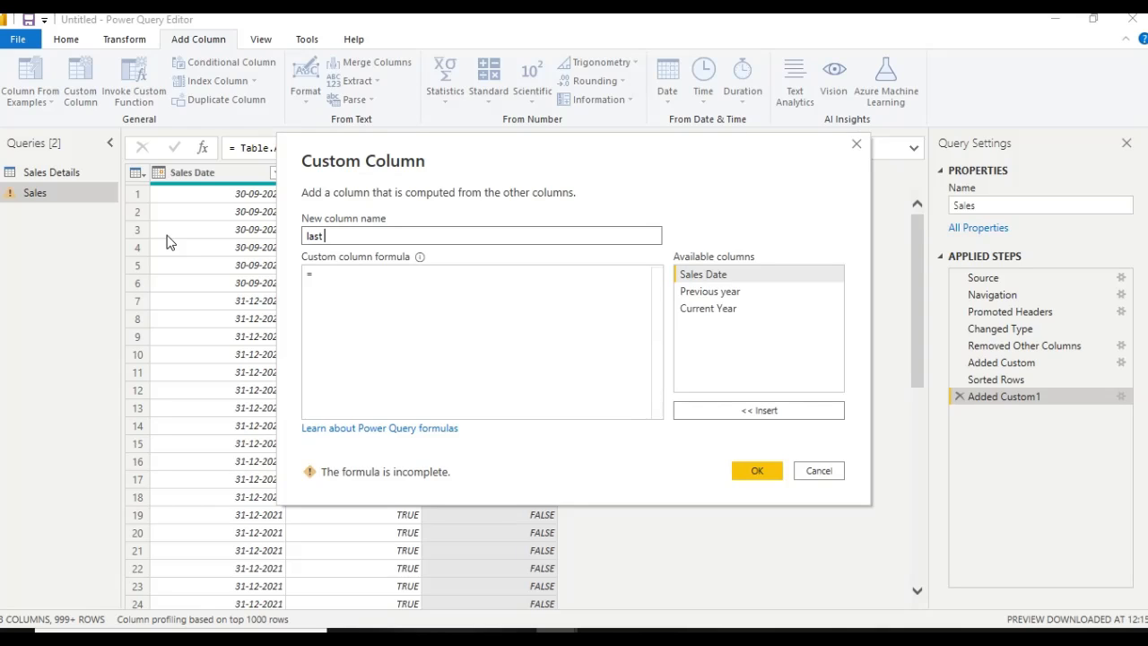
type(" 2 years")
Enter the Date.IsInPreviousNYears function in the last 2 years column's formula
left_click(322, 277)
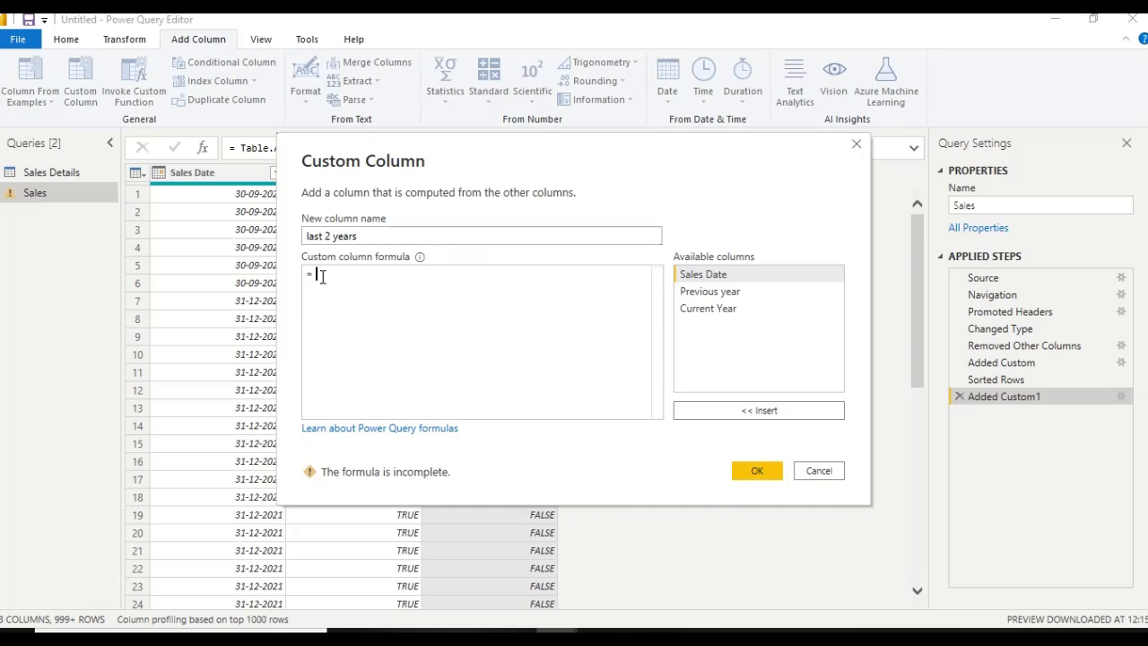
type("da")
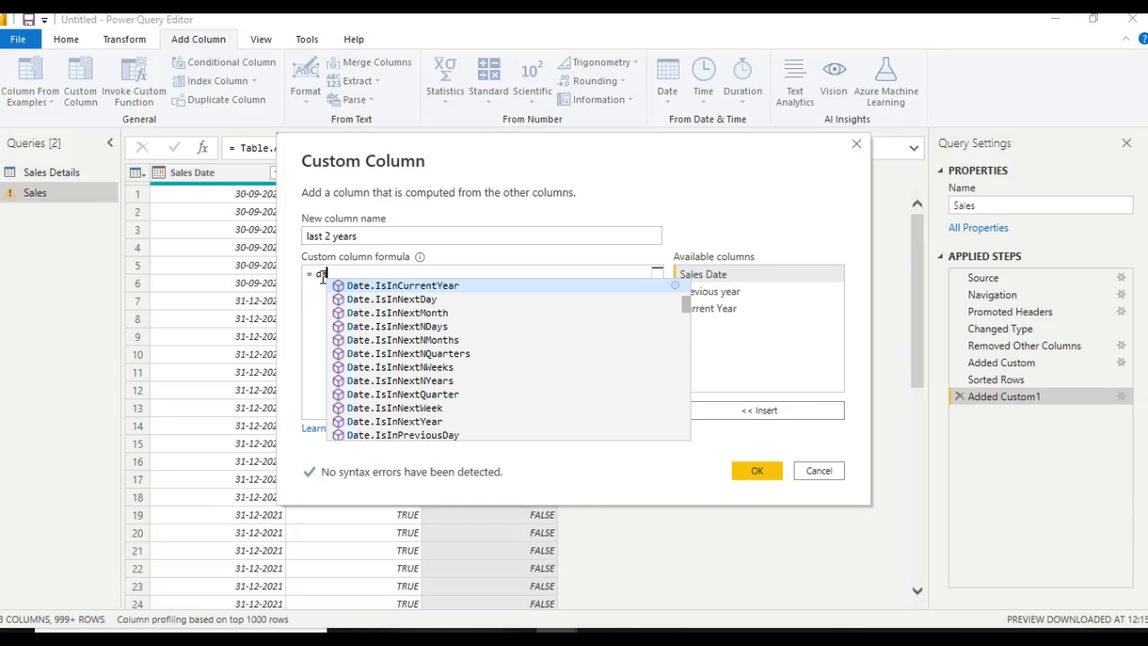
type("te.")
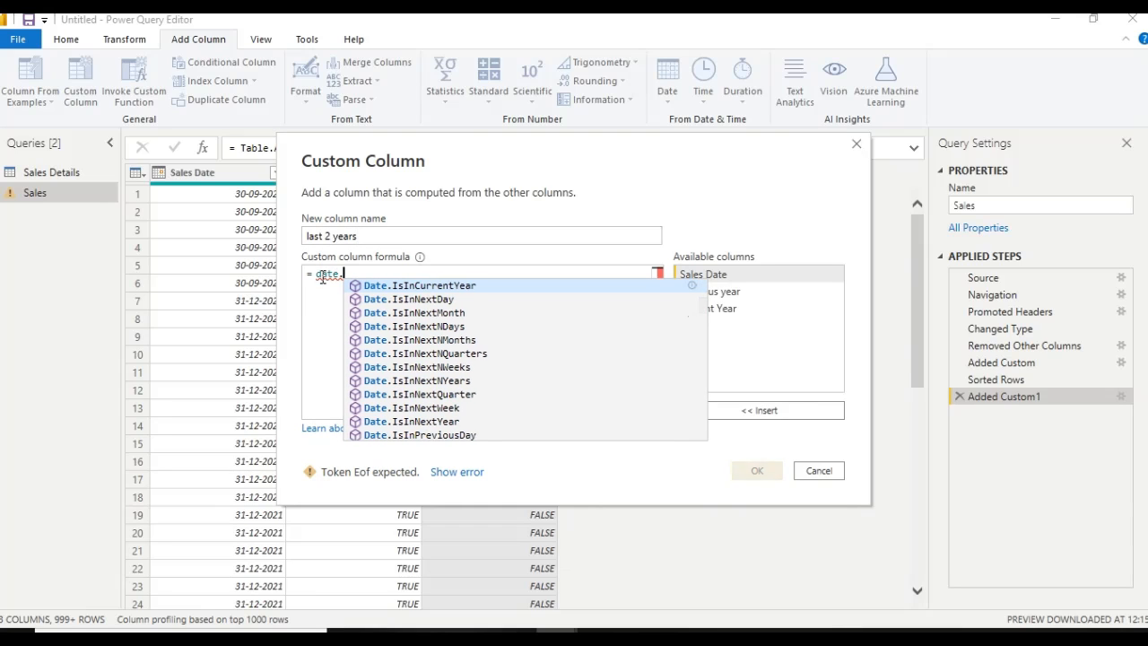
type("isinp")
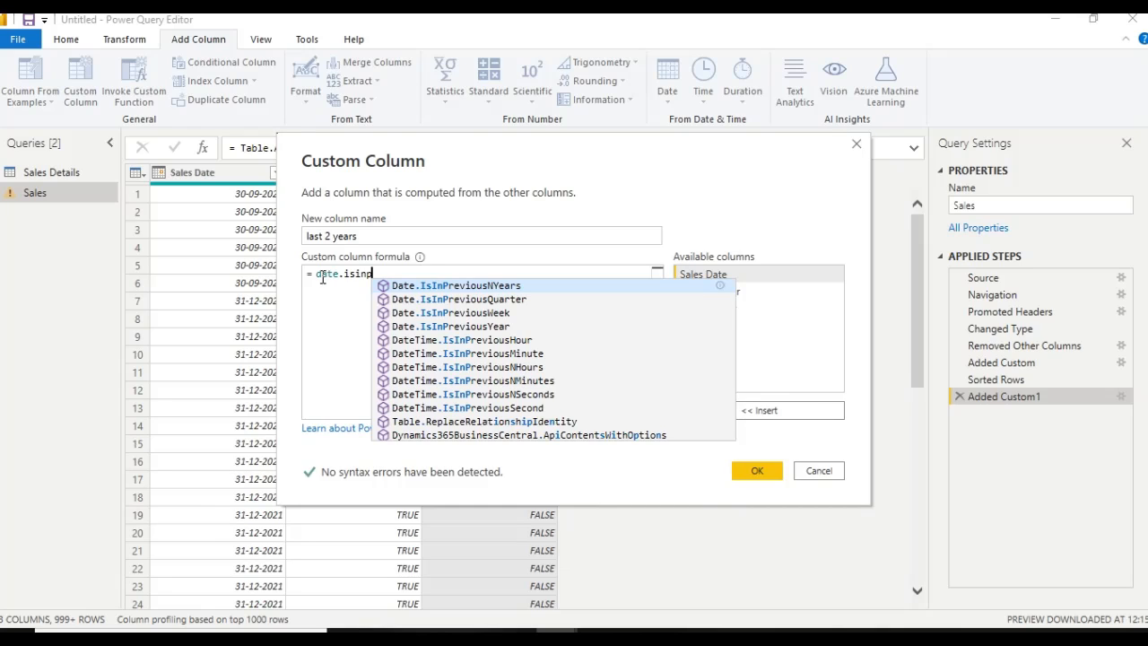
left_click(510, 285)
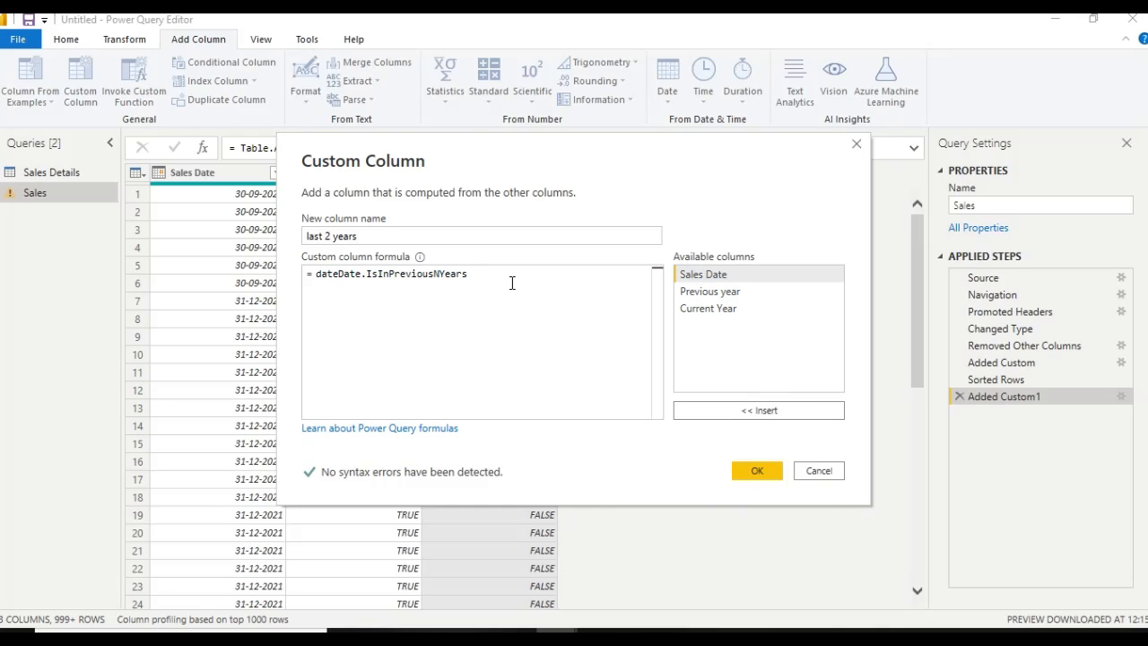
Remove the duplicate date prefix and add the last 2 years column with the formula Date.IsInPreviousNYears([Sales Date], 2)
left_click(339, 272)
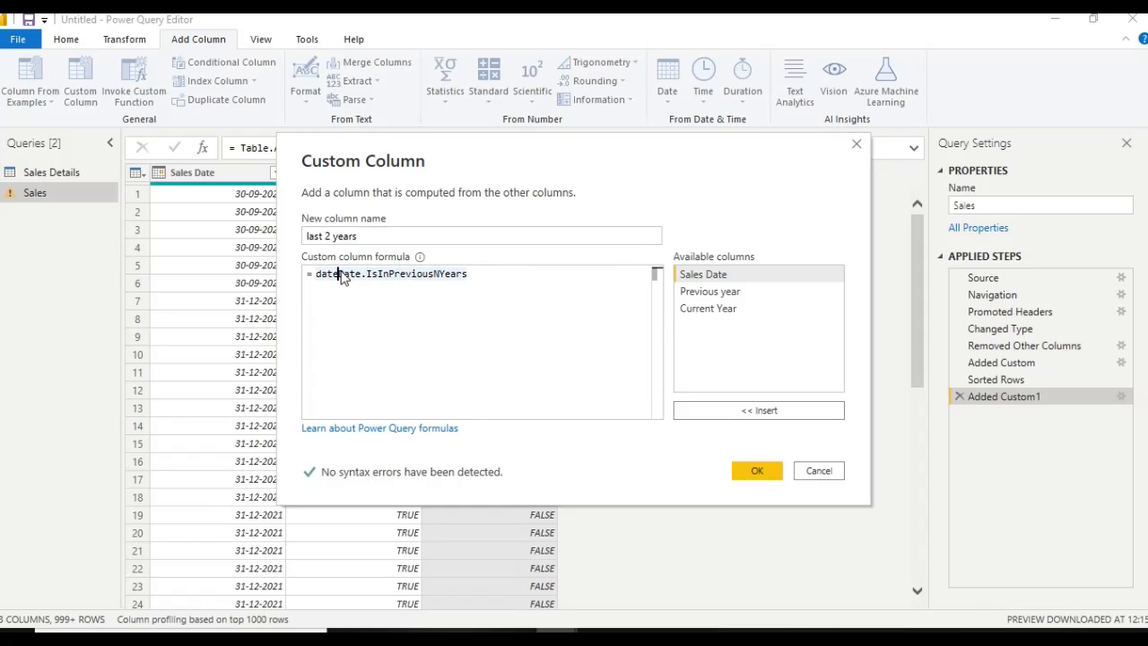
key("BackSpace")
key("BackSpace")
key("BackSpace")
key("BackSpace")
left_click(453, 273)
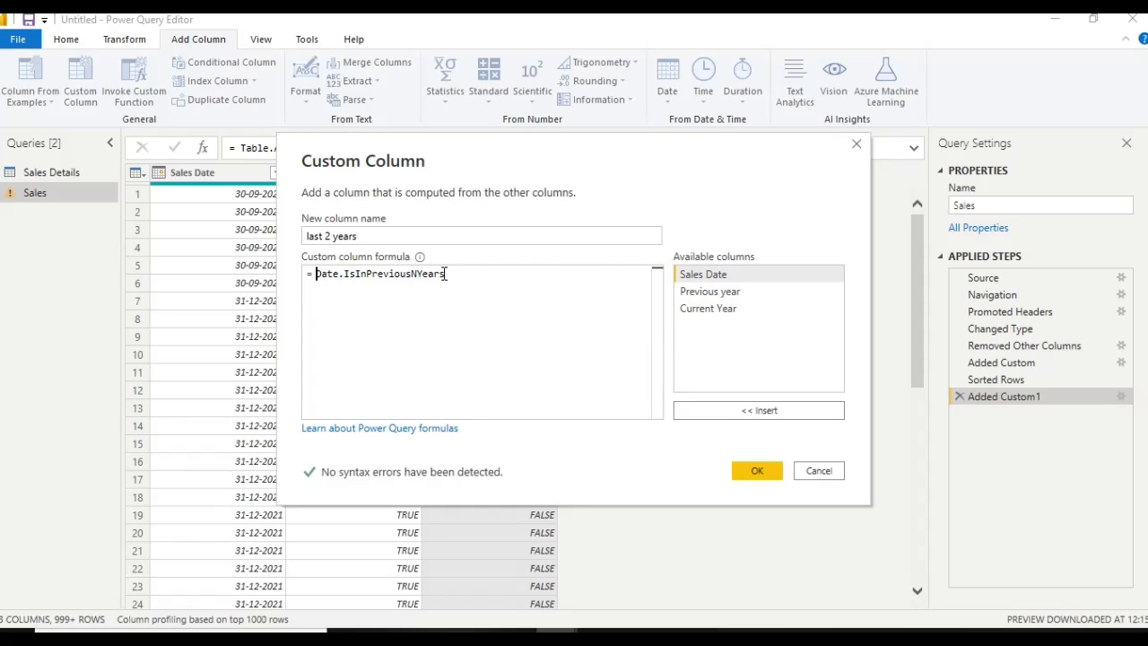
type("(")
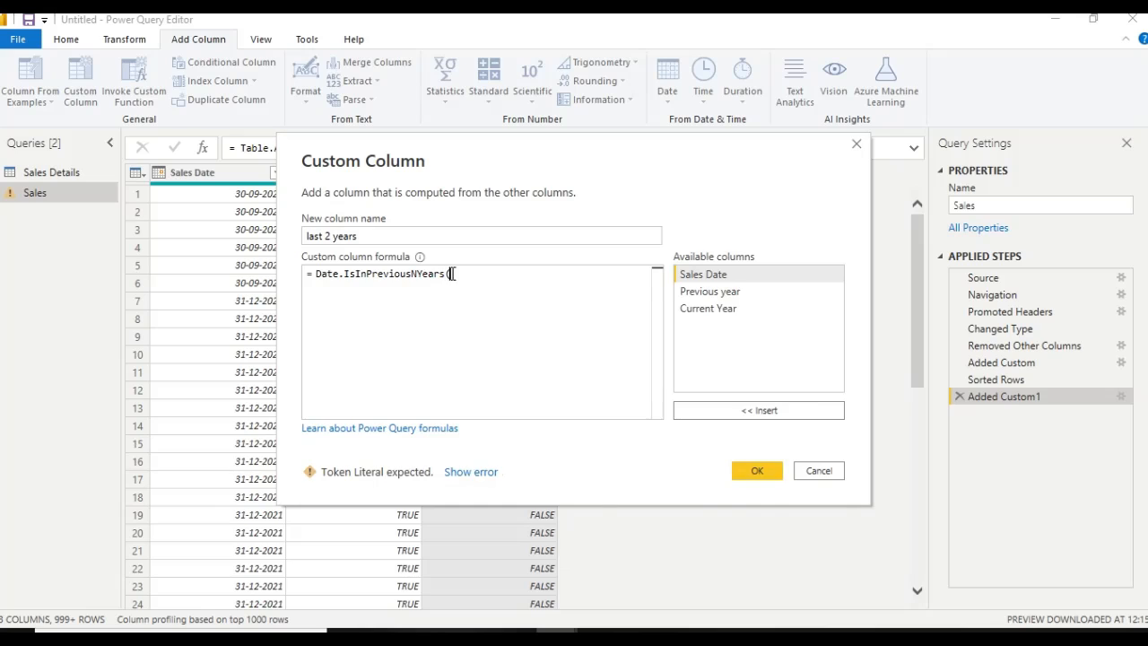
left_click(452, 273)
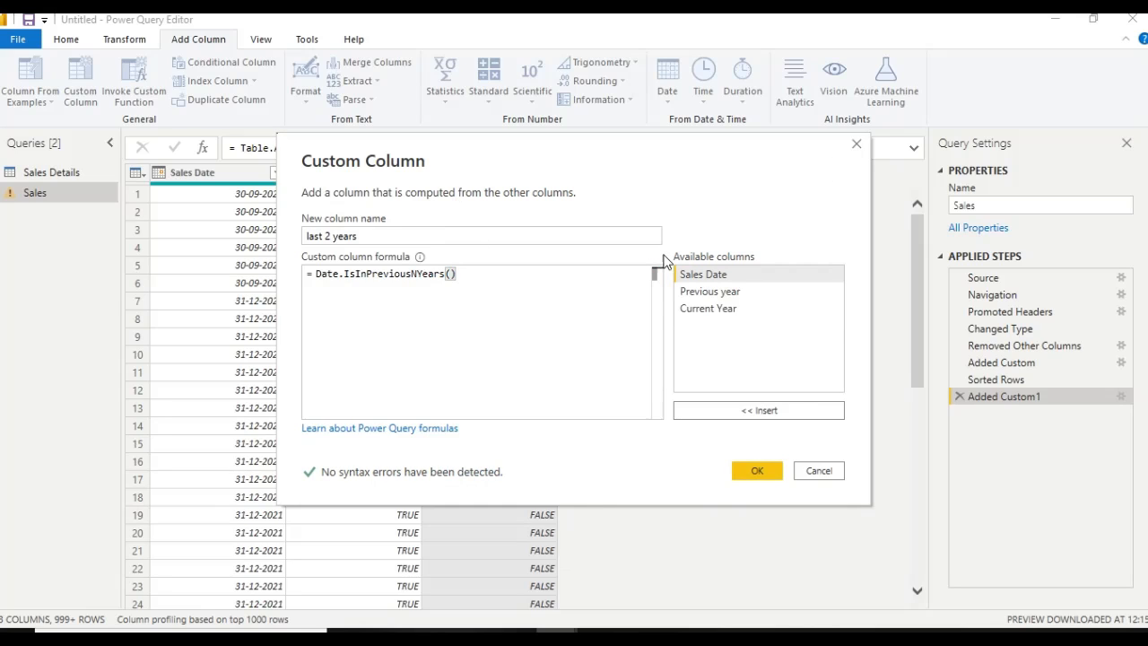
double_click(768, 274)
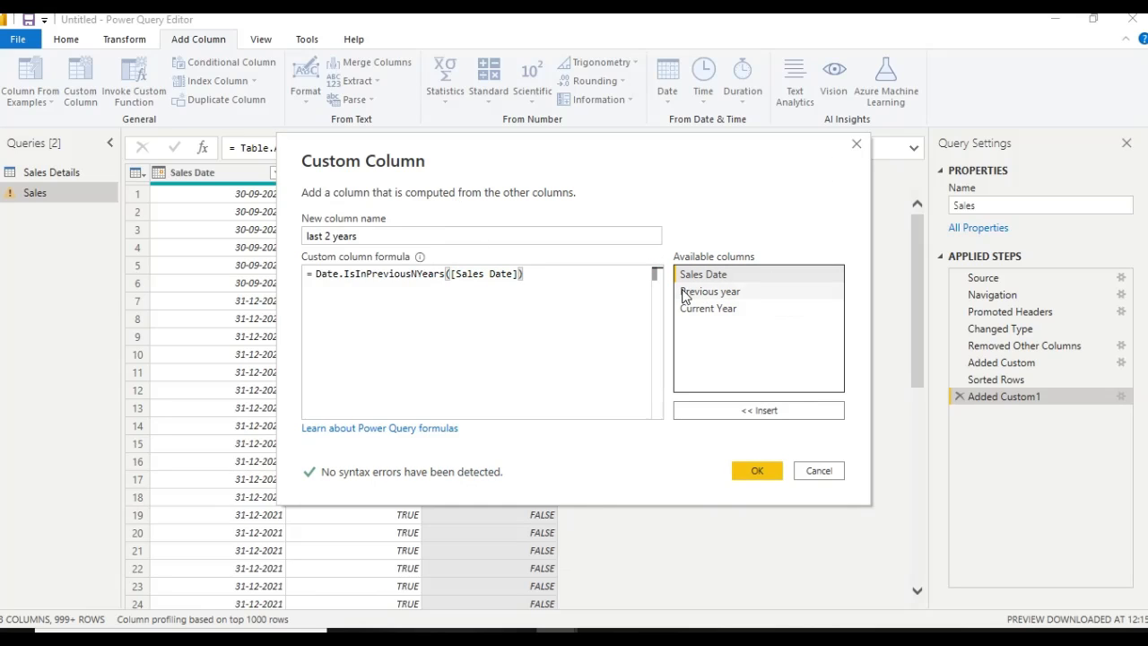
type(", 2")
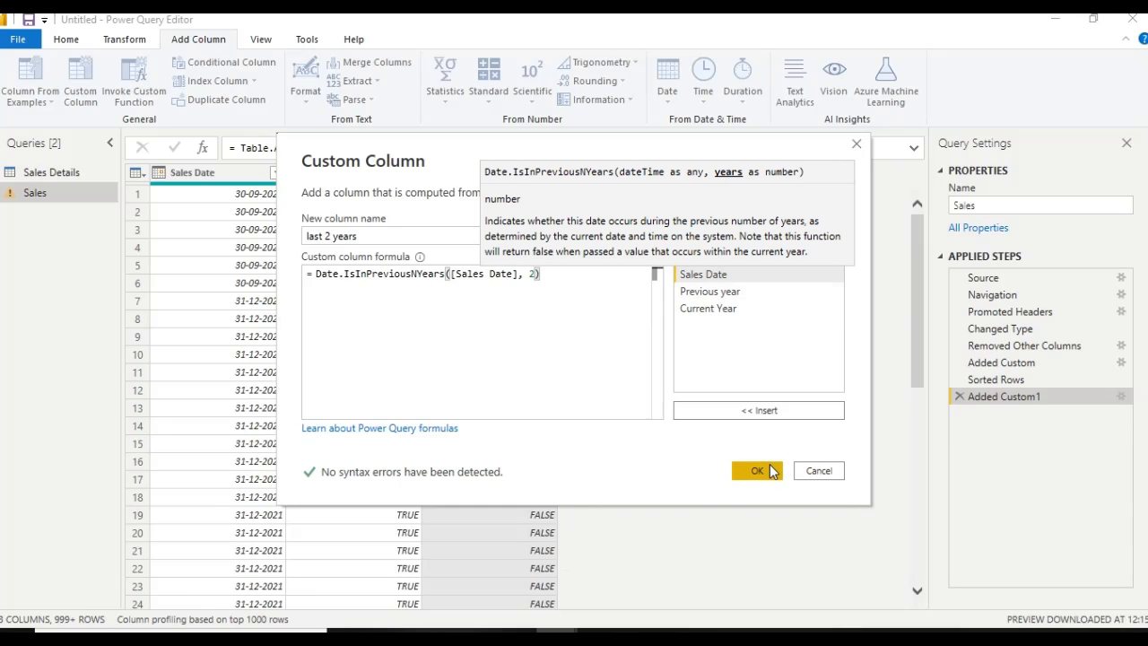
left_click(772, 470)
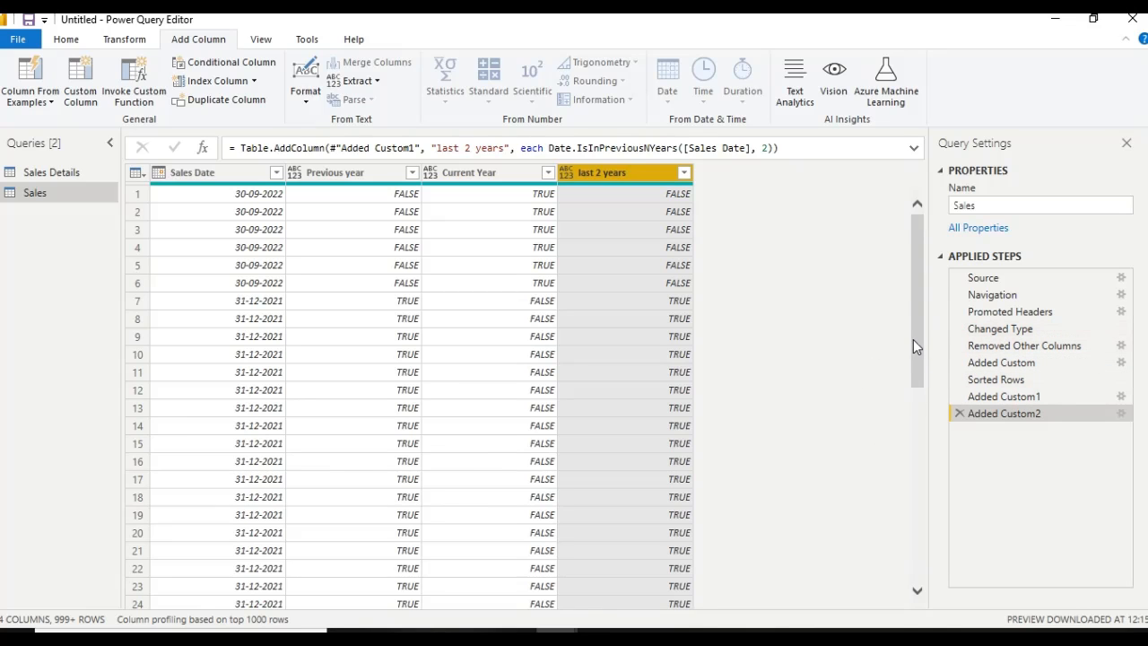
Sort the Sales query by Sales Date in descending order
left_click_drag(914, 339, 908, 529)
left_click_drag(916, 459, 916, 509)
left_click(276, 172)
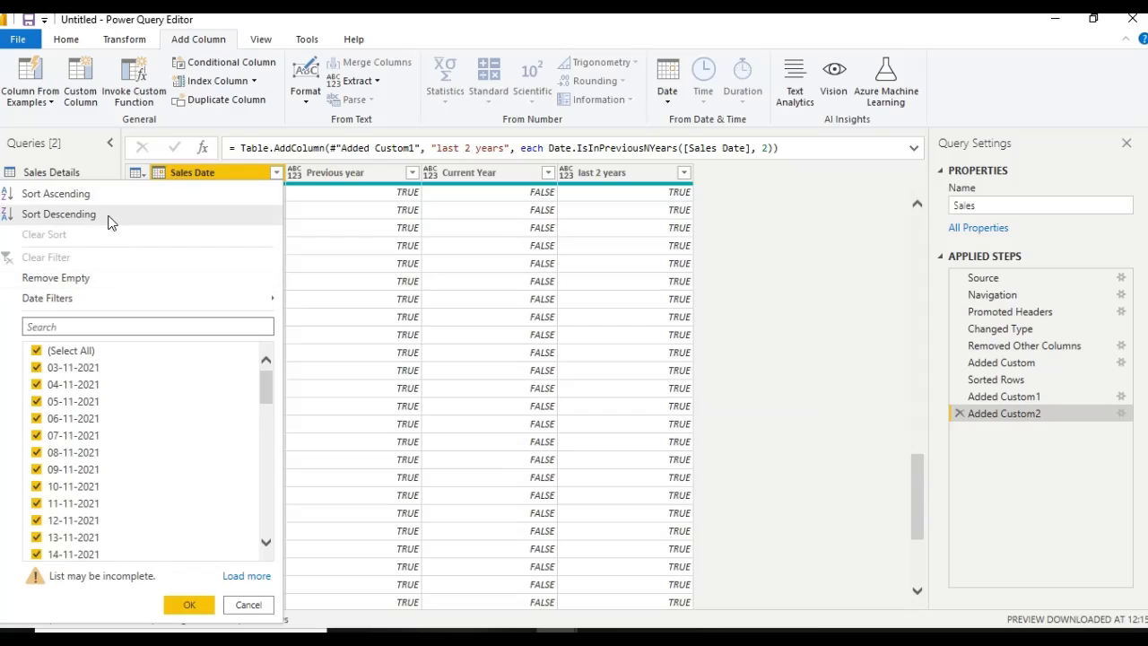
left_click(59, 214)
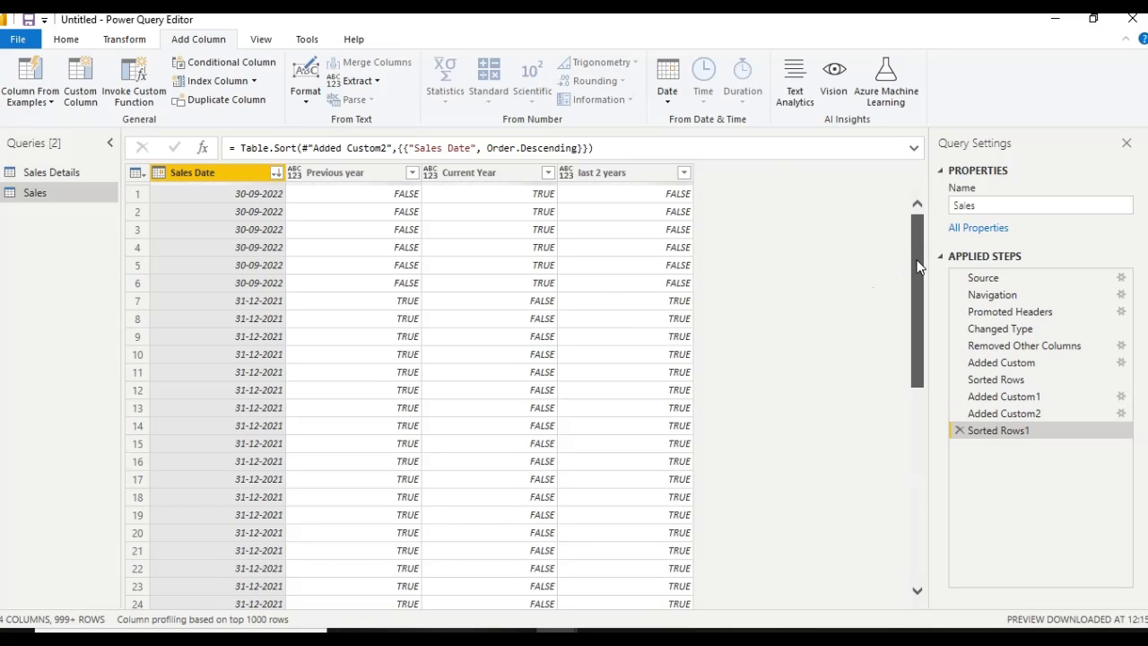
Examine the sorted Sales Date rows against their Previous year, Current Year and last 2 years flags
left_click_drag(924, 259, 913, 452)
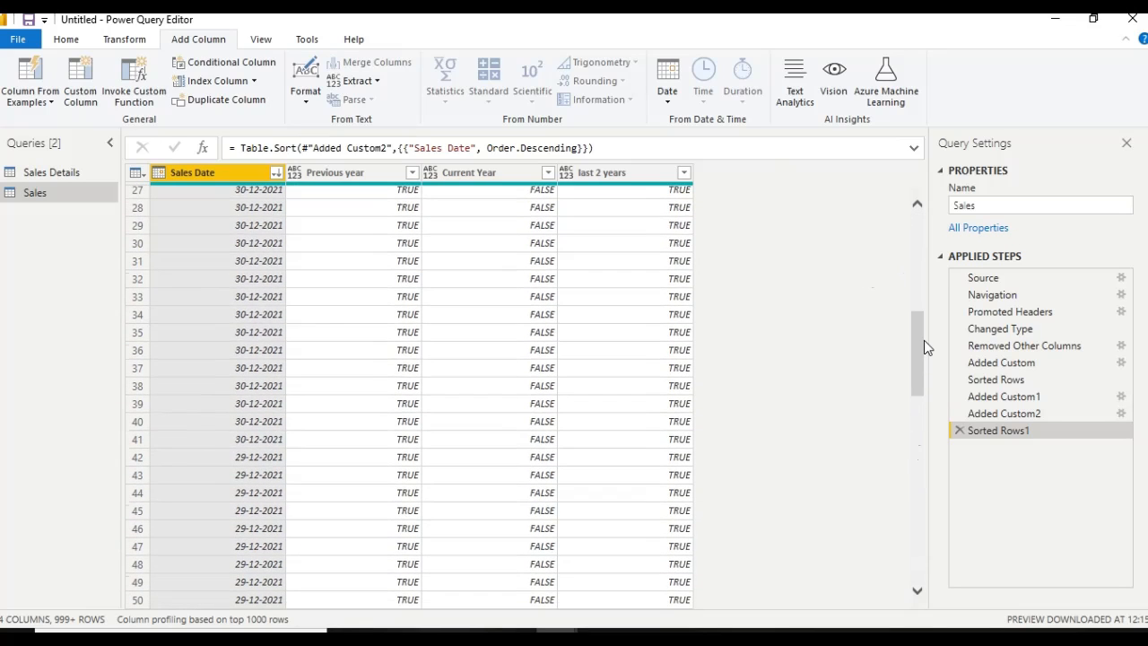
left_click_drag(920, 347, 921, 598)
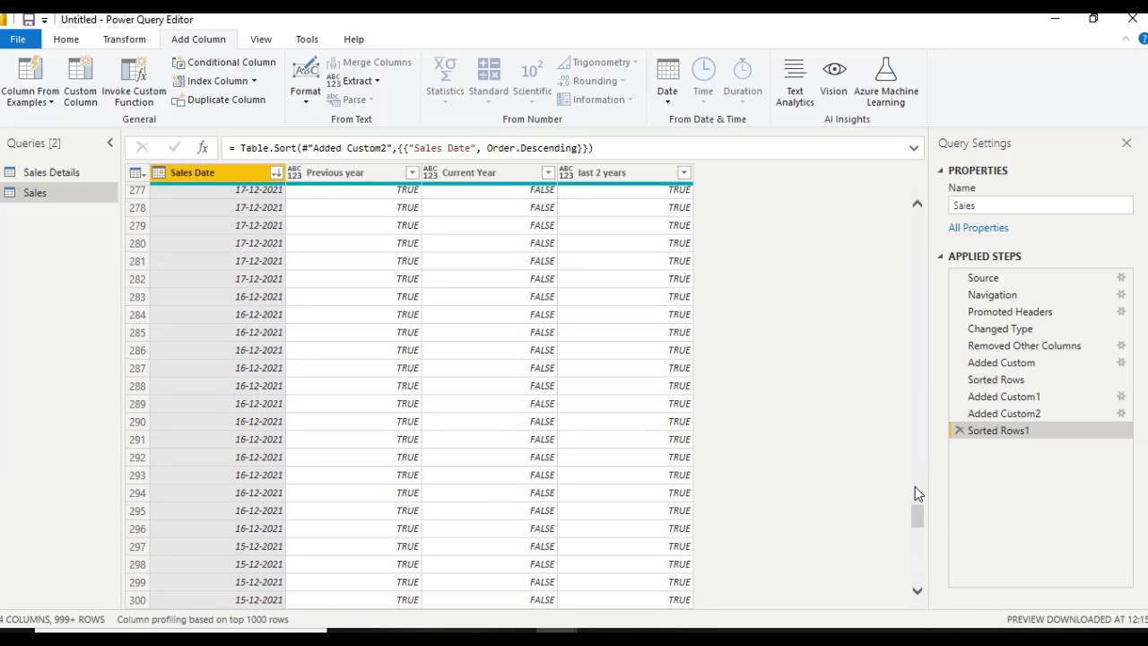
left_click_drag(921, 518, 920, 583)
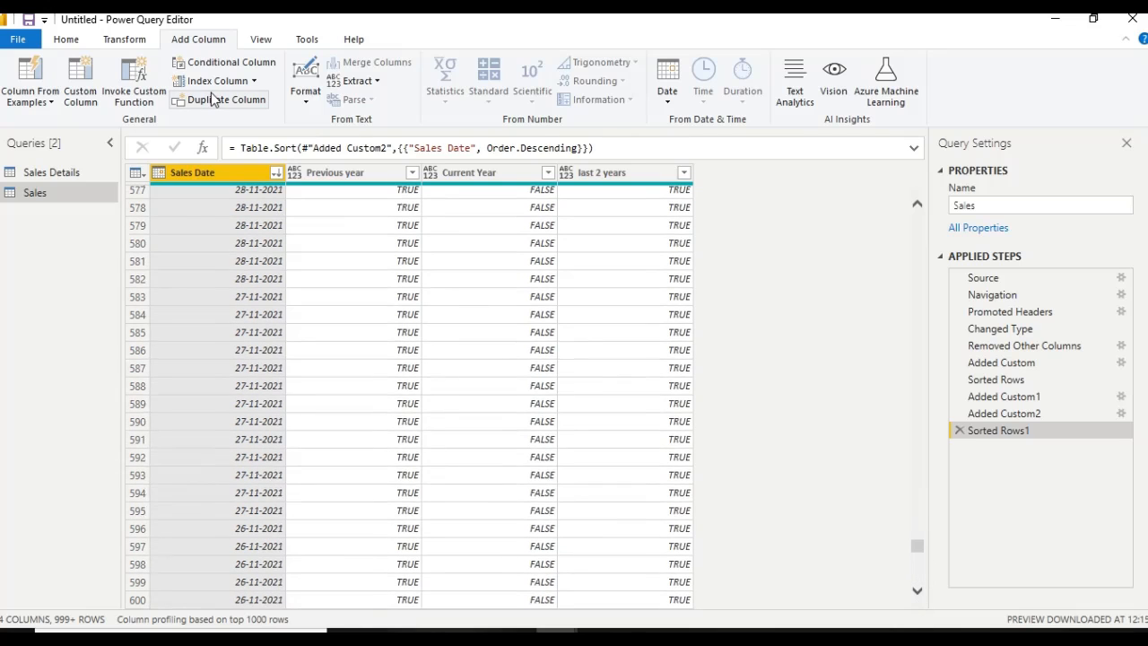
left_click(276, 173)
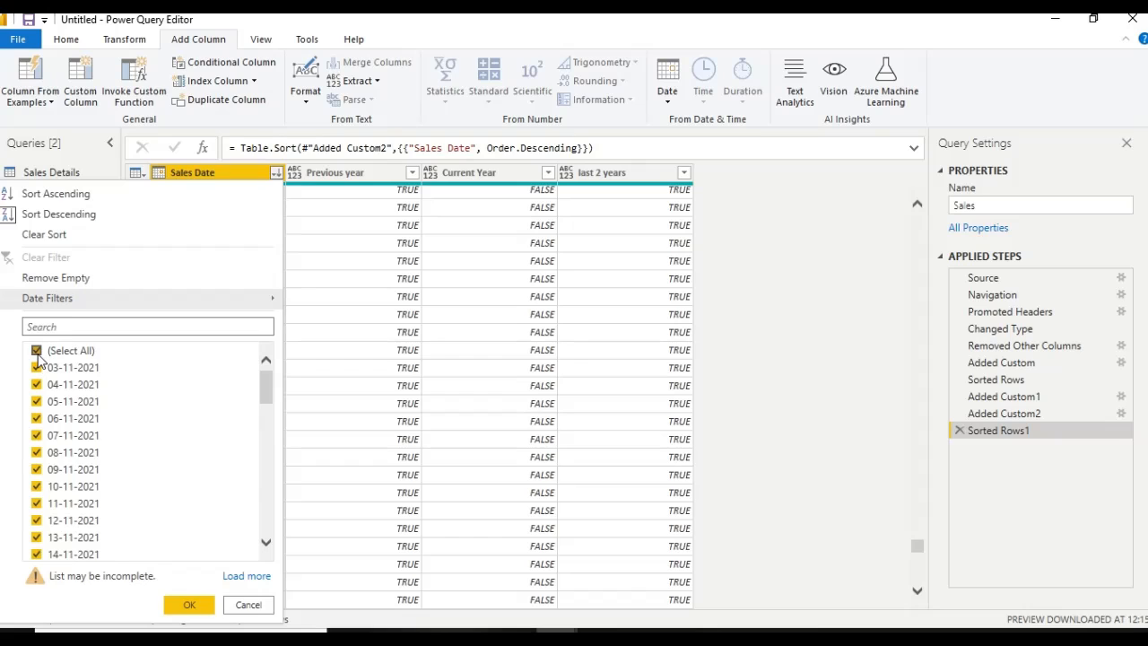
left_click(728, 391)
left_click_drag(922, 549, 918, 465)
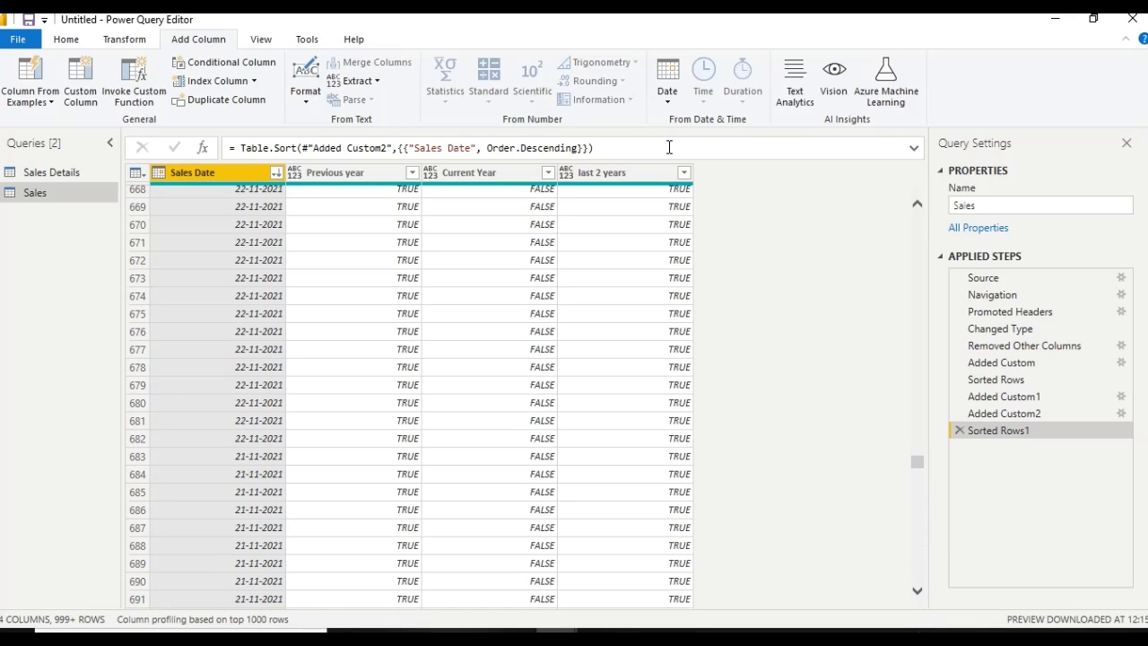
Filter the last 2 years column to TRUE rows only, and restore all of its values
left_click(684, 172)
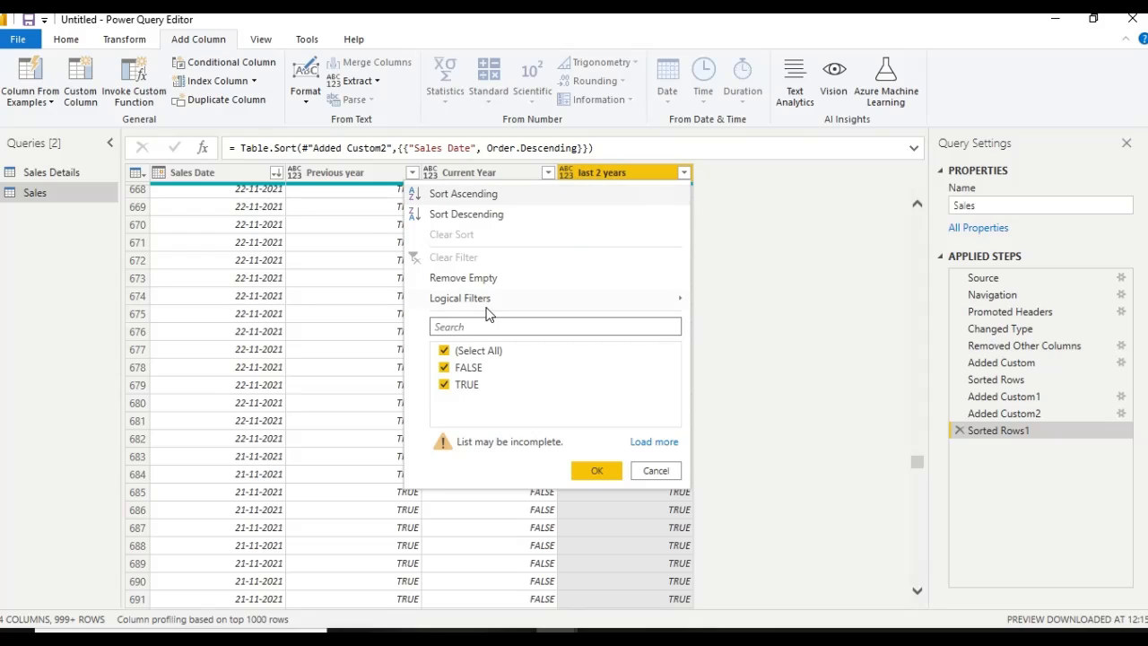
left_click(444, 368)
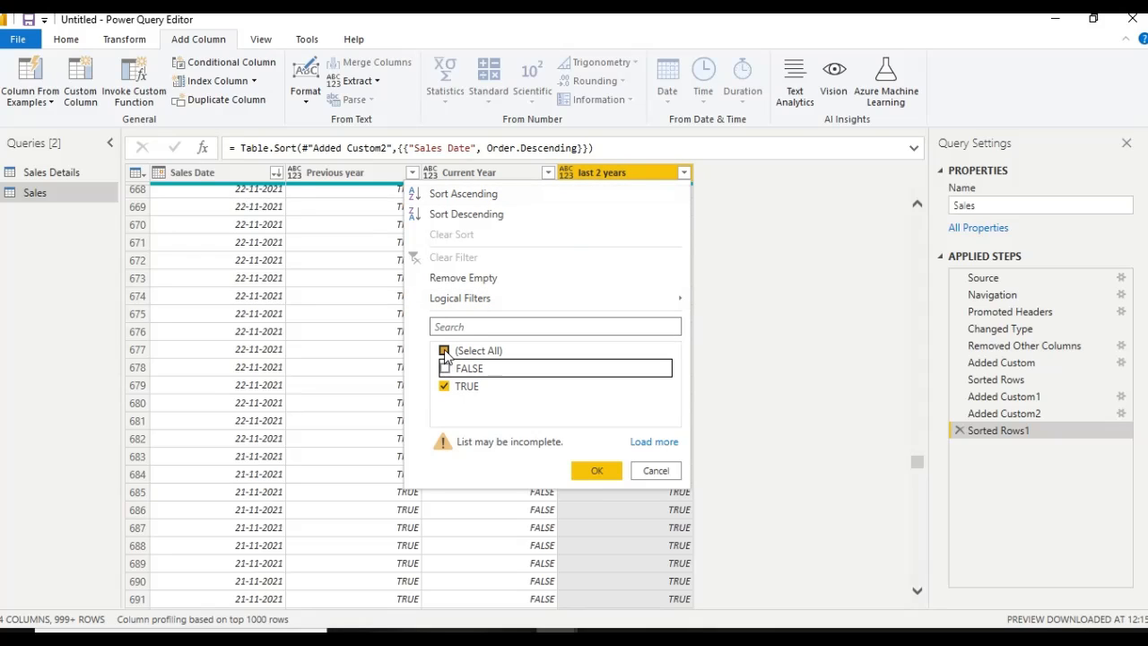
left_click(595, 471)
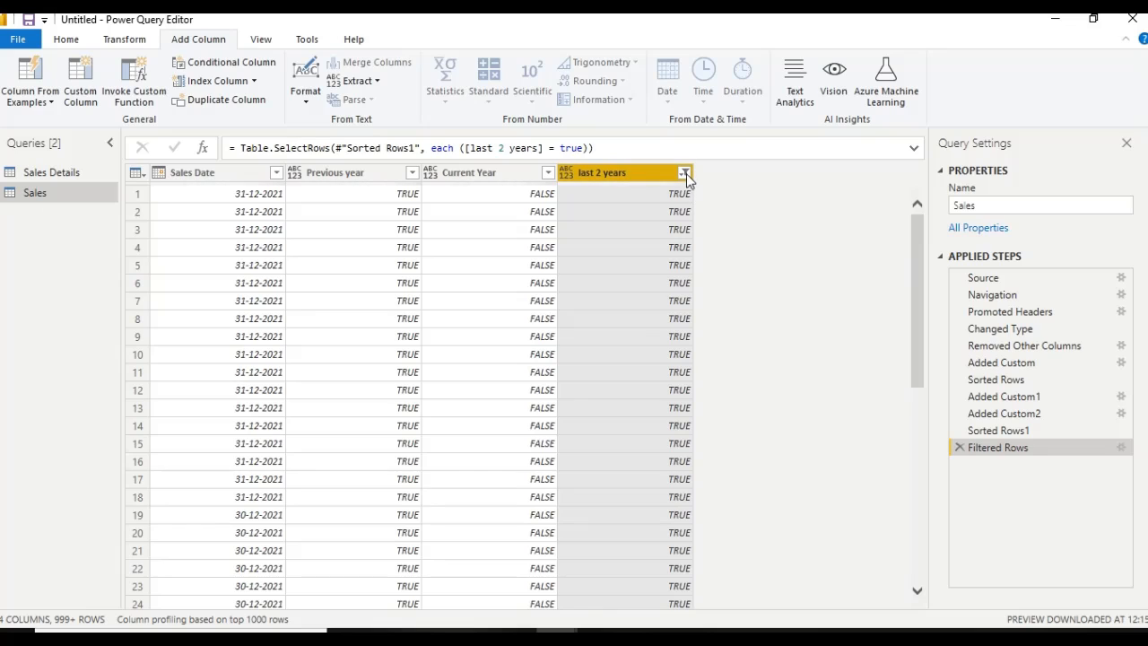
left_click(684, 173)
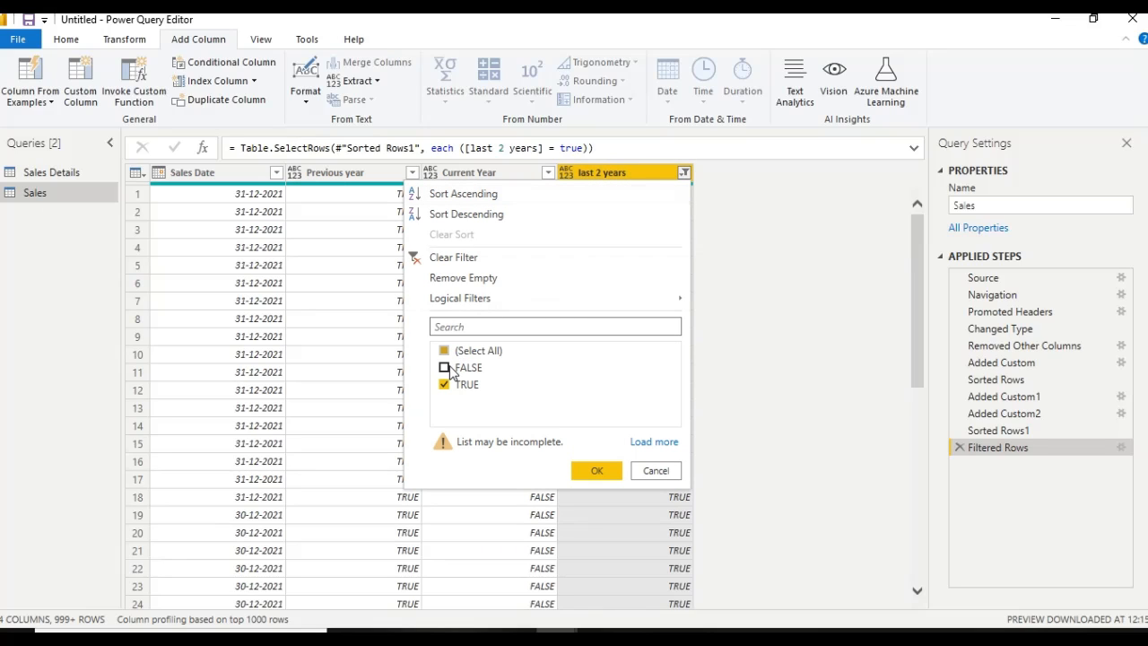
left_click(583, 470)
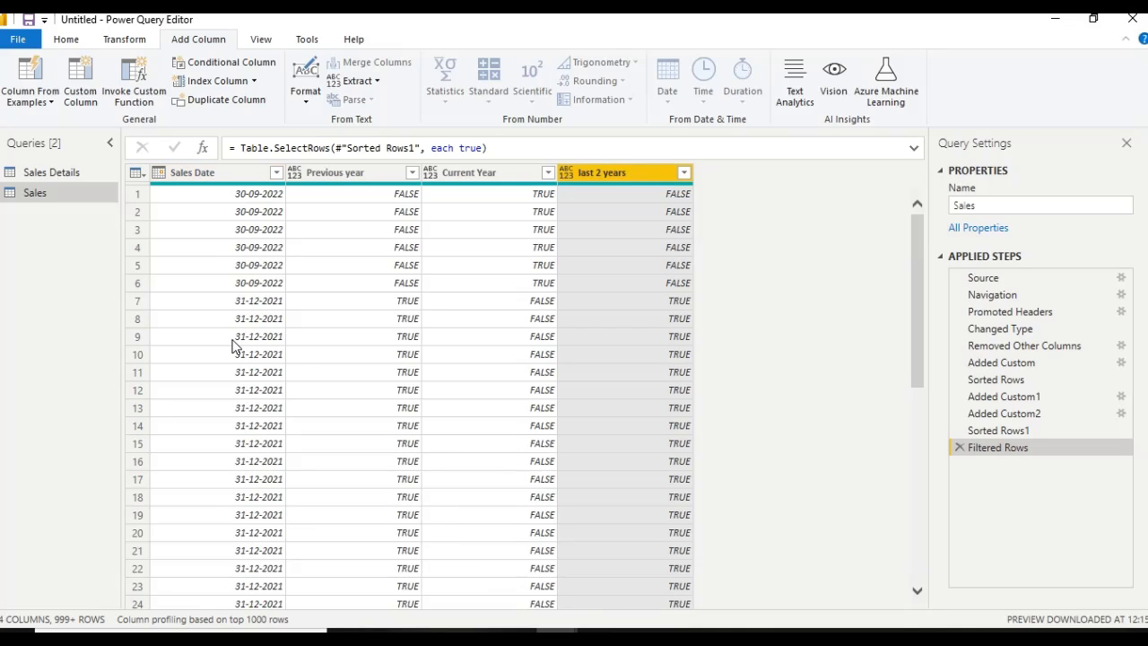
Start another custom column in the Sales query and name it add months
left_click(237, 175)
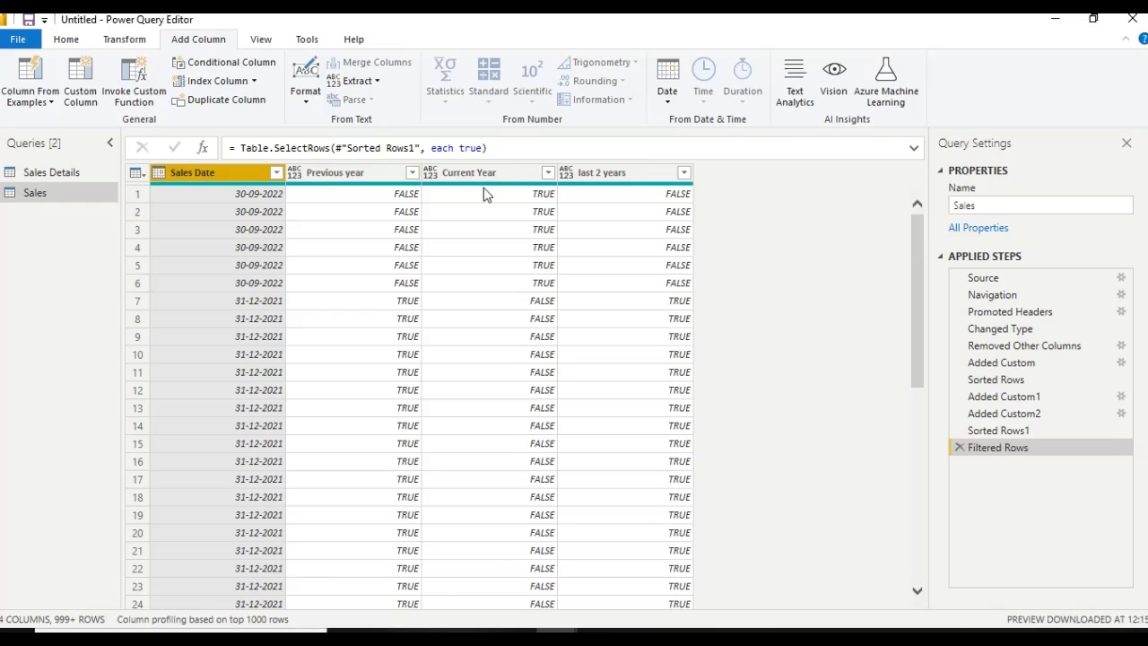
left_click(82, 85)
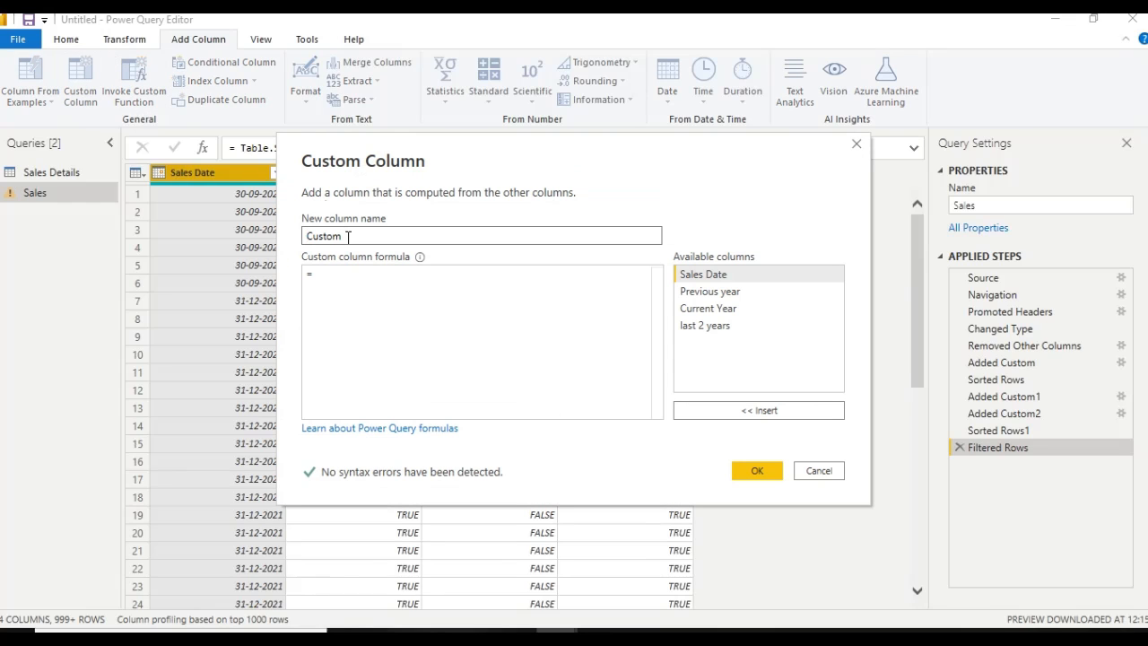
left_click_drag(351, 237, 219, 250)
type("add")
left_click(384, 288)
left_click(356, 235)
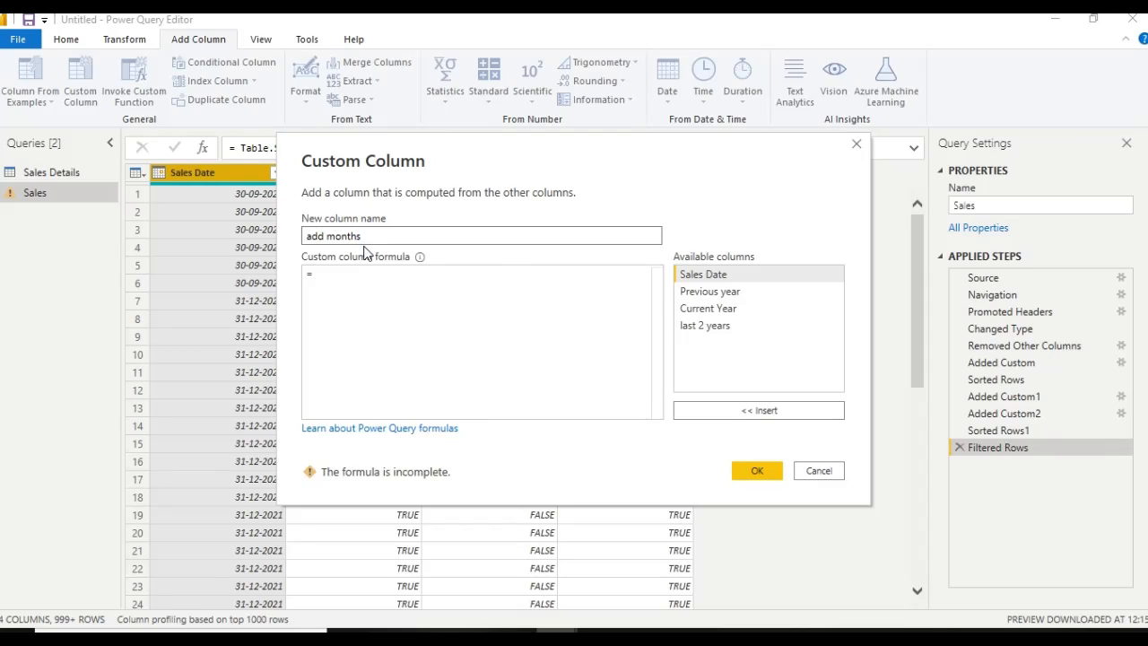
left_click(405, 290)
type("d")
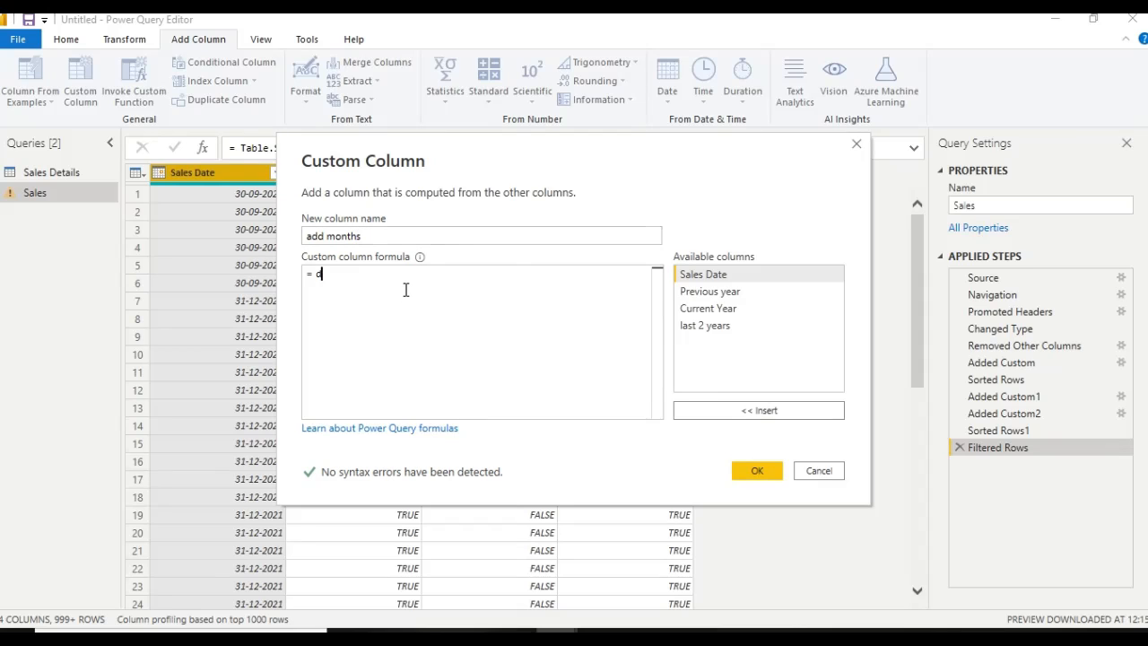
type("ate.")
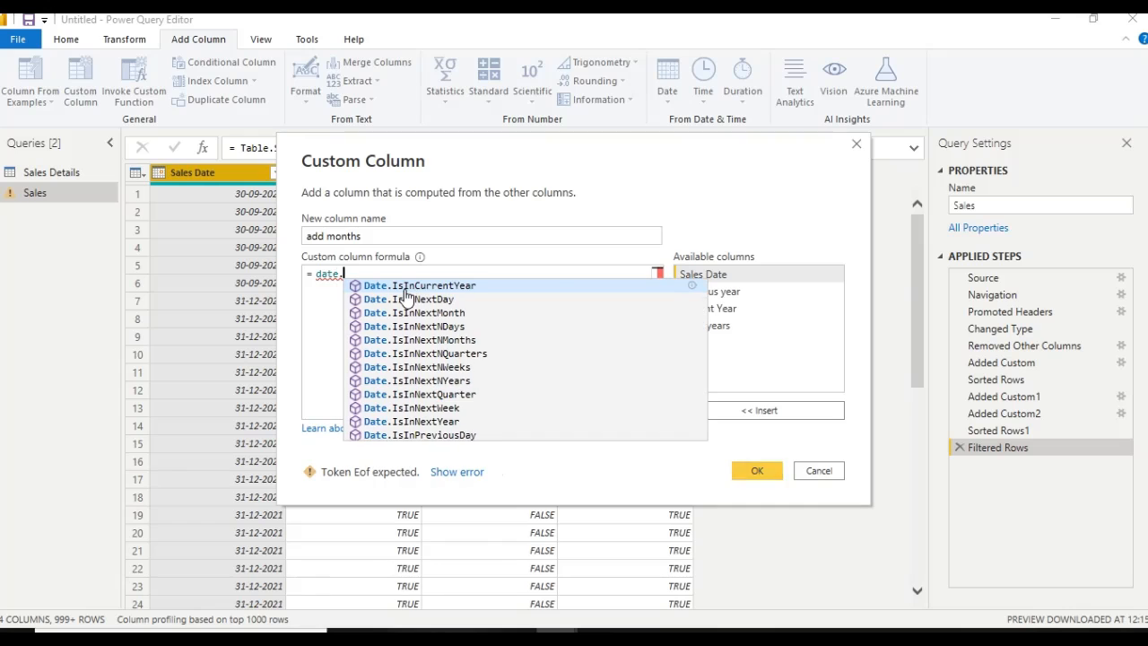
type("addmo")
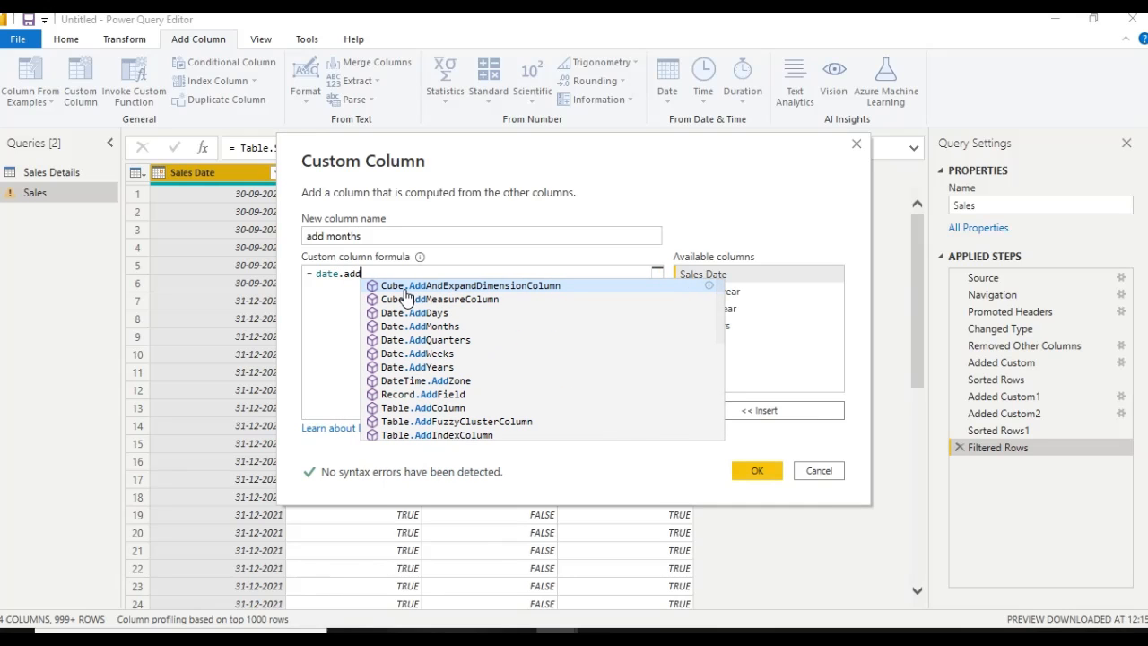
key("BackSpace")
key("BackSpace")
key("BackSpace")
key("BackSpace")
key("BackSpace")
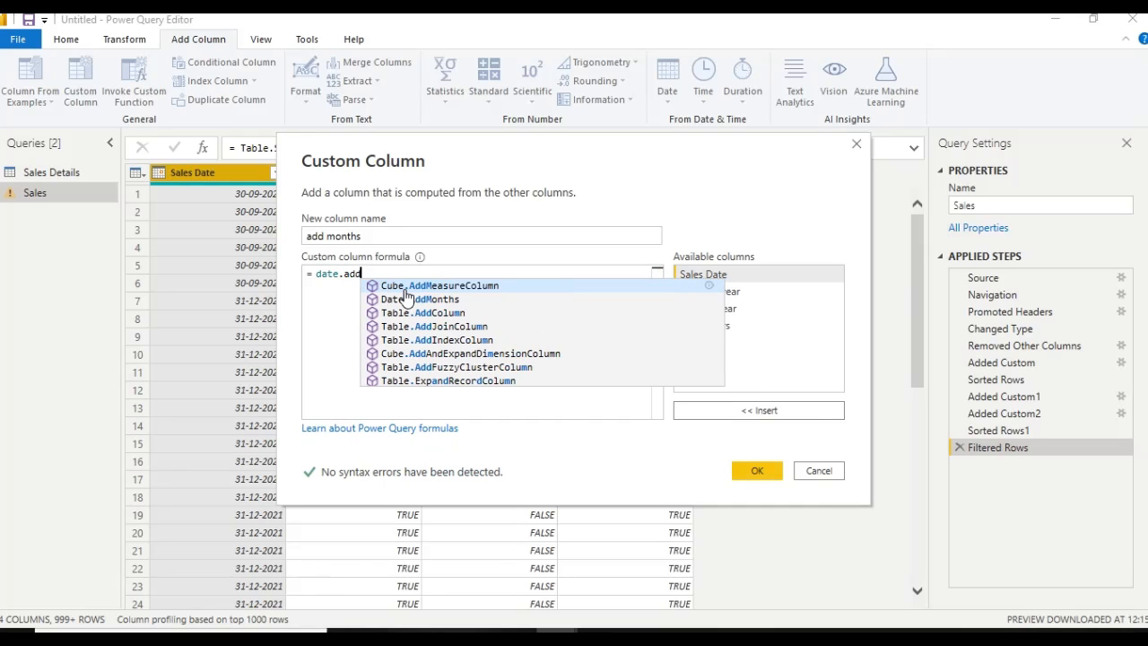
key("BackSpace")
key("BackSpace")
key("BackSpace")
key("BackSpace")
key("BackSpace")
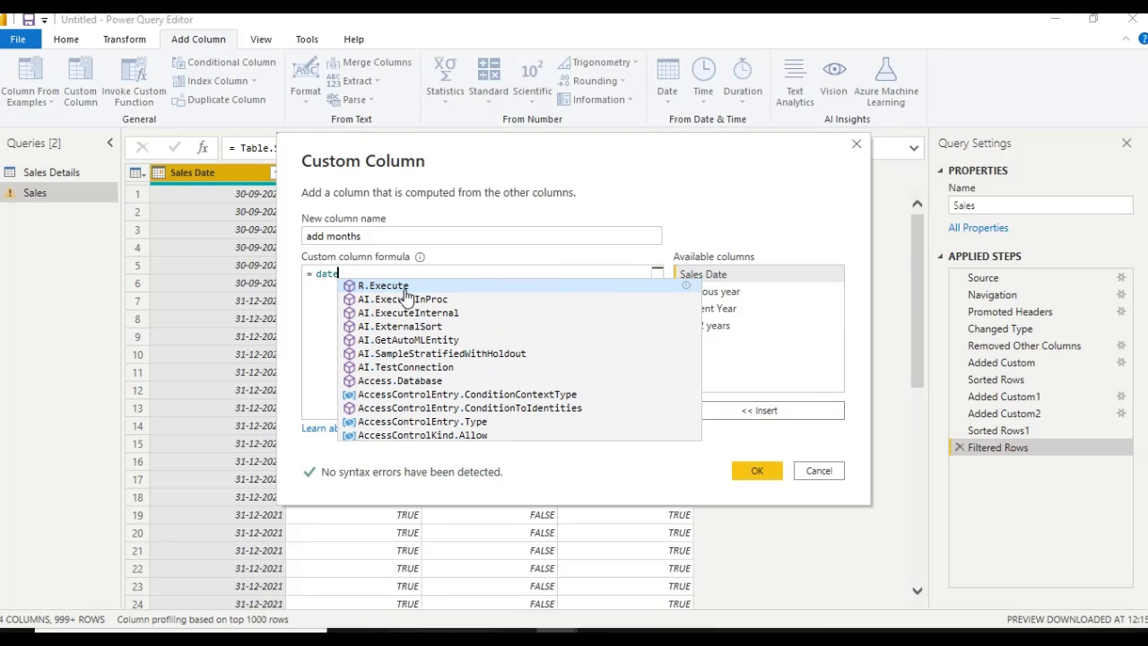
Begin the add months column's formula with the Date.AddMonths function, removing the duplicated Date text in front of it
type("Date")
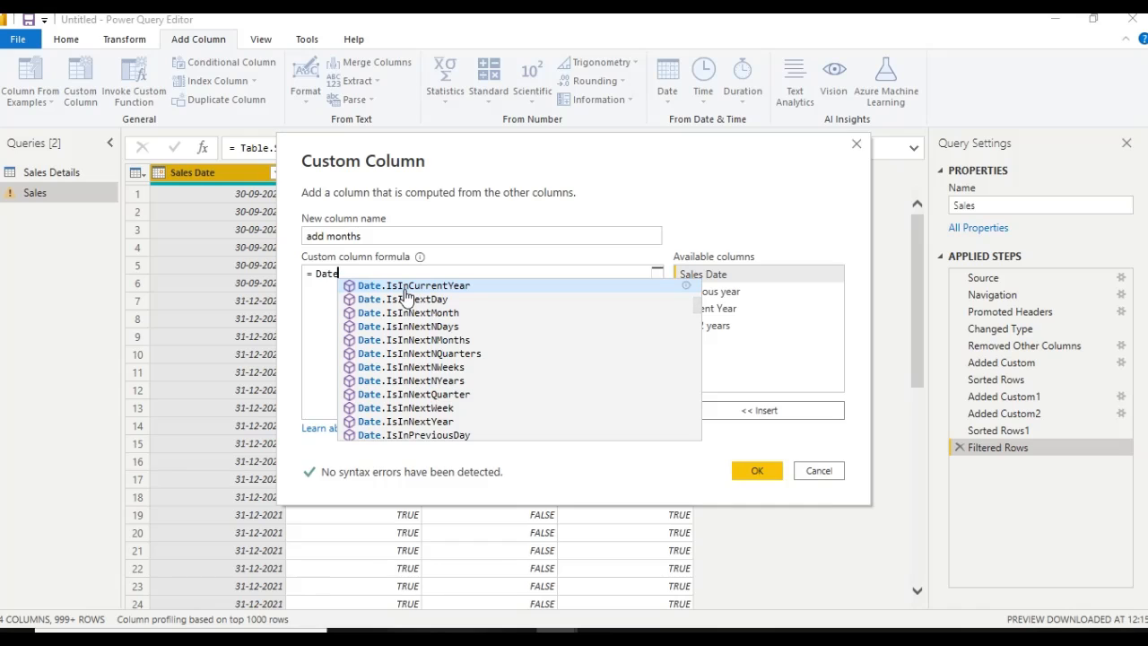
type(".A")
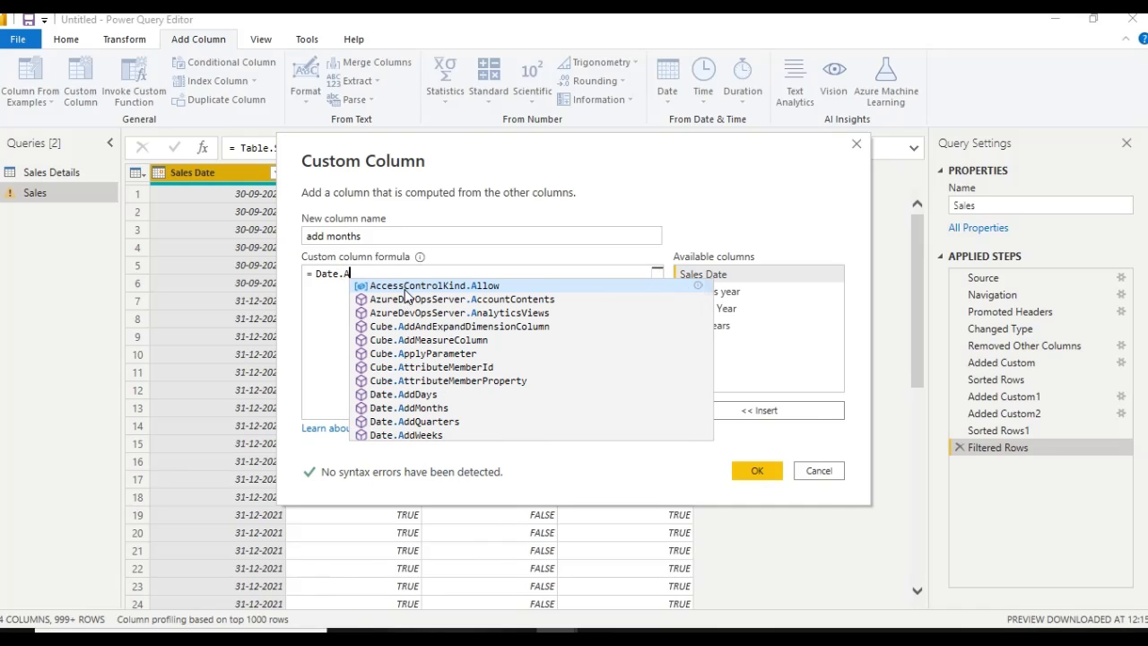
type("dd")
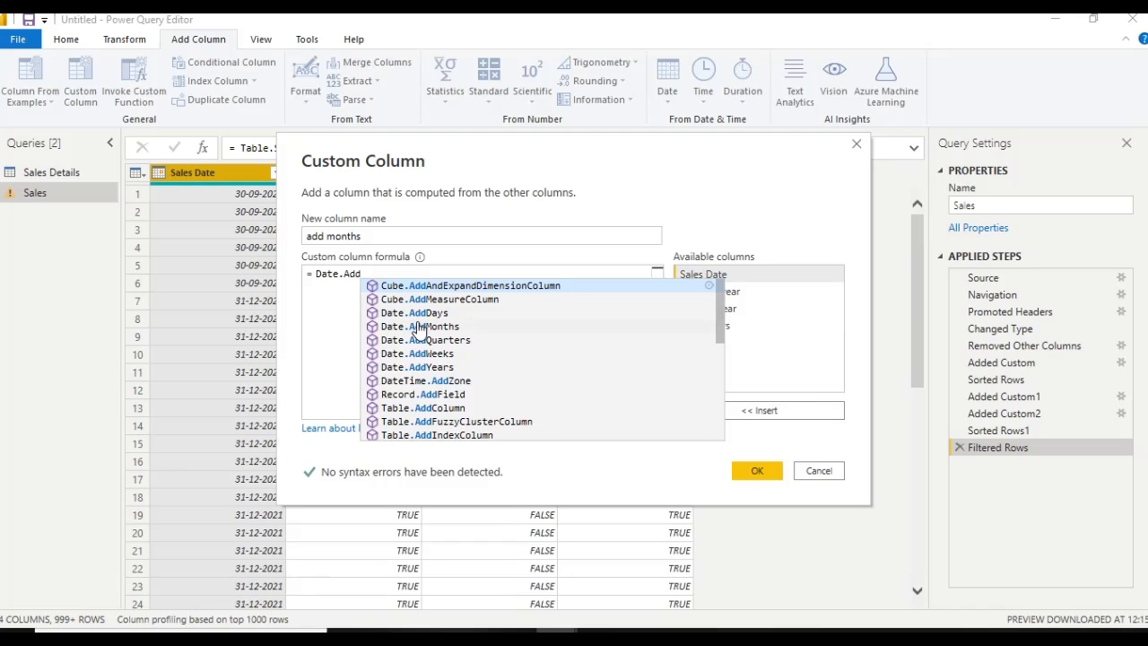
left_click(419, 327)
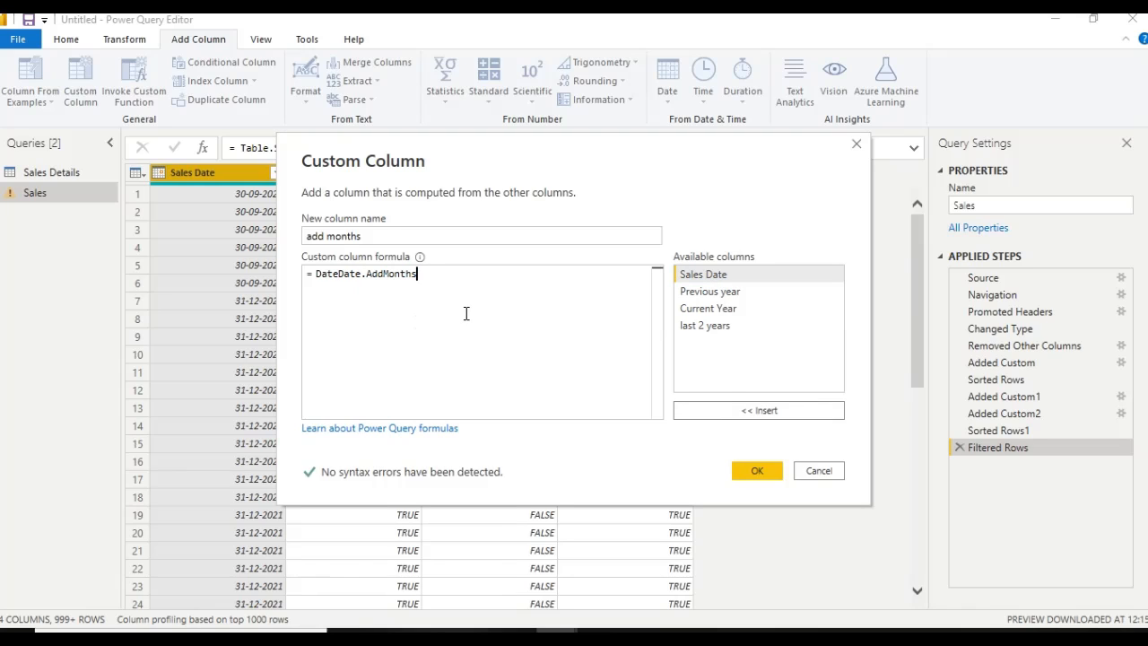
left_click(340, 273)
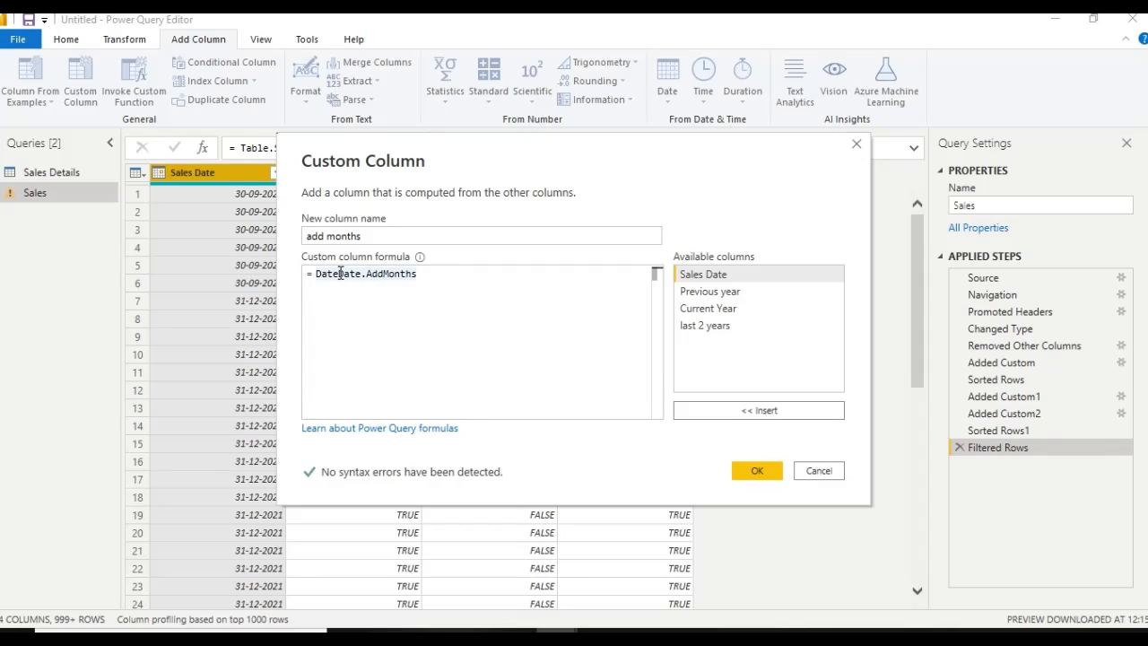
key("BackSpace")
key("BackSpace")
key("BackSpace")
key("BackSpace")
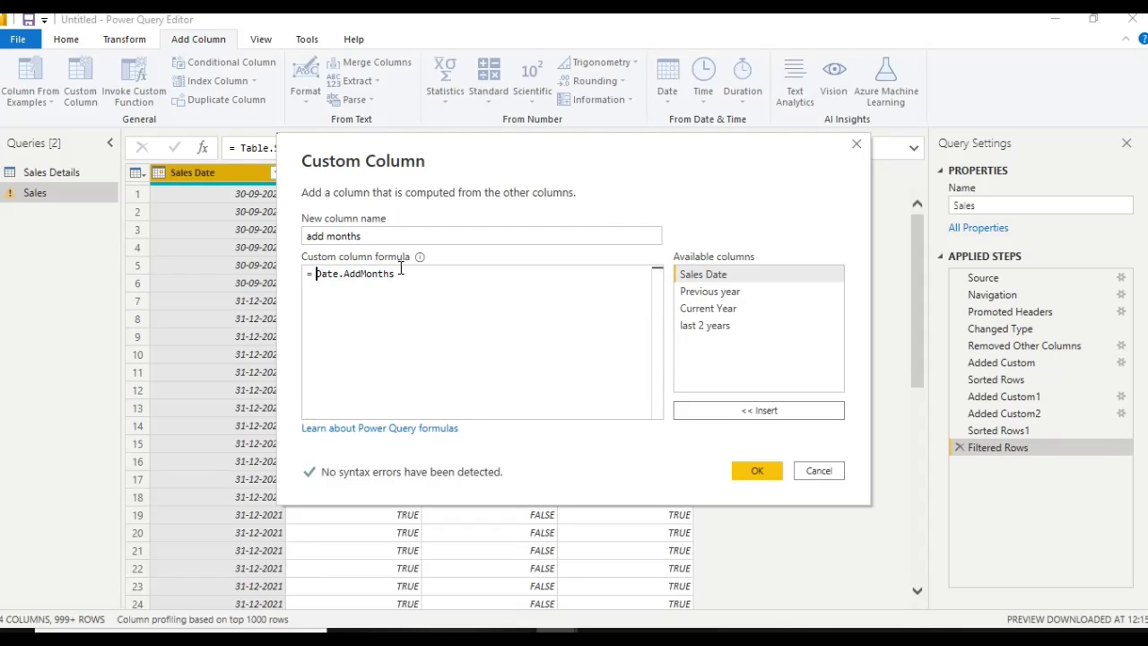
Complete the formula as Date.AddMonths([Sales Date],3) and create the add months column
type("(")
left_click(693, 275)
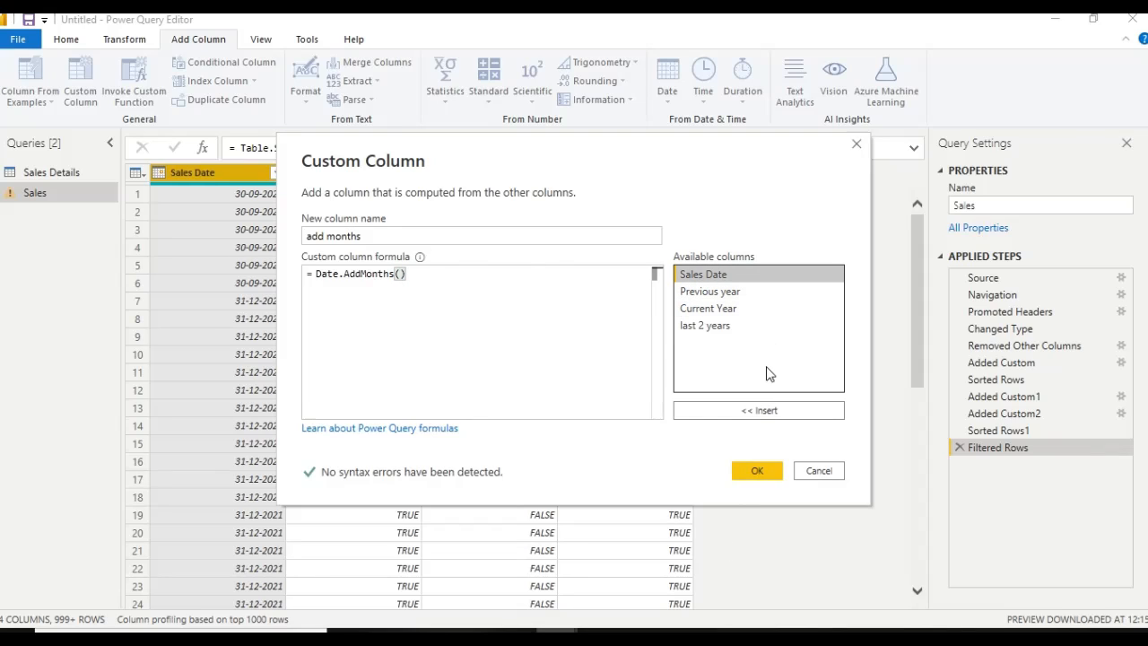
left_click(754, 411)
type(",3")
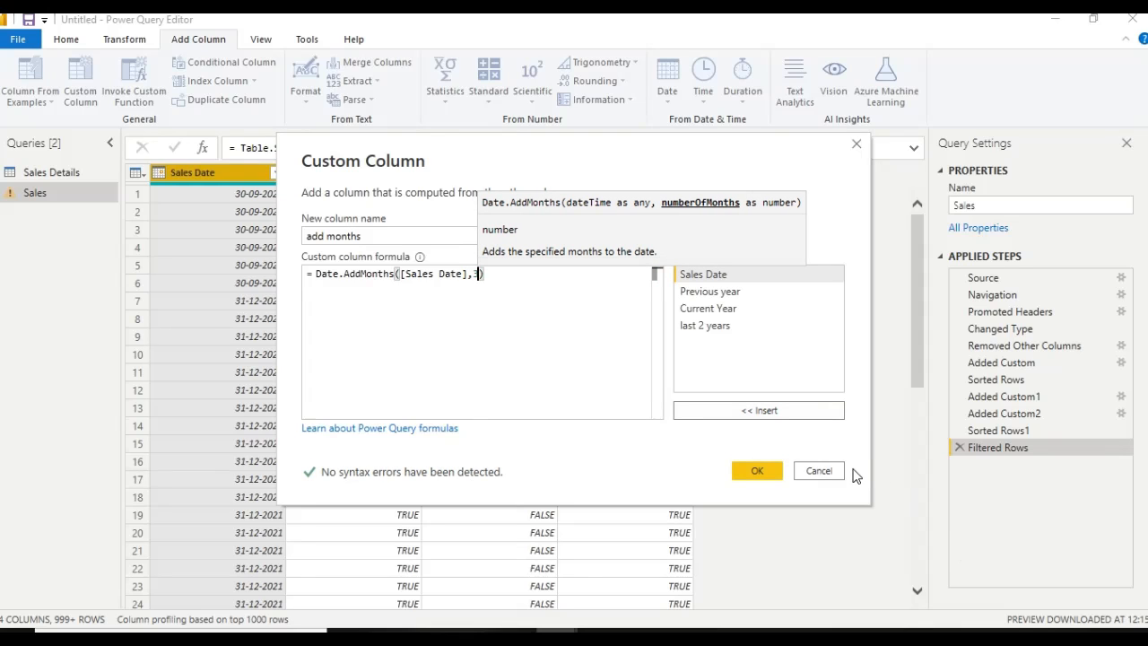
left_click(753, 466)
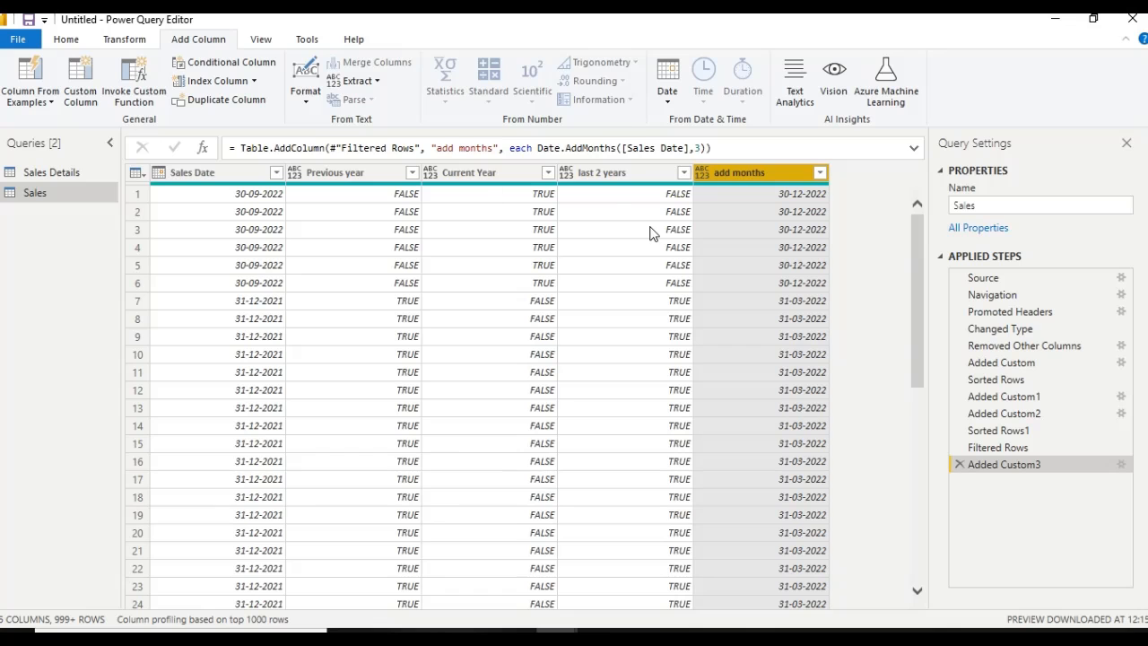
Examine the add months dates against Sales Date down the rows and in the column's list of filter values
left_click_drag(922, 248, 912, 130)
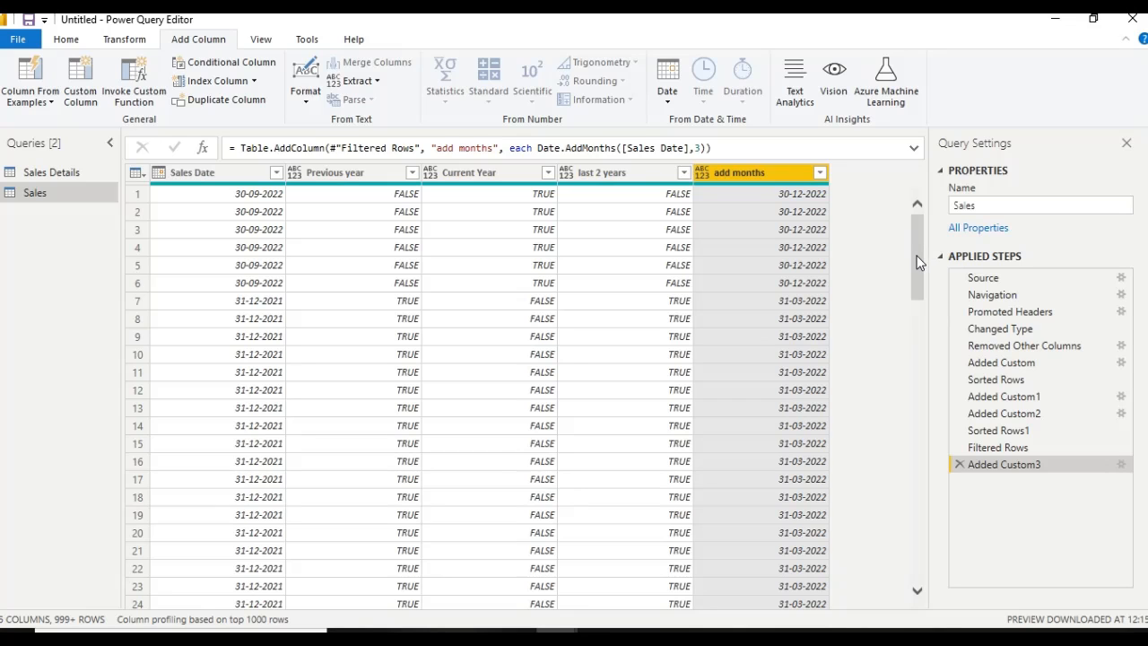
left_click_drag(917, 262, 916, 539)
left_click_drag(924, 499, 918, 533)
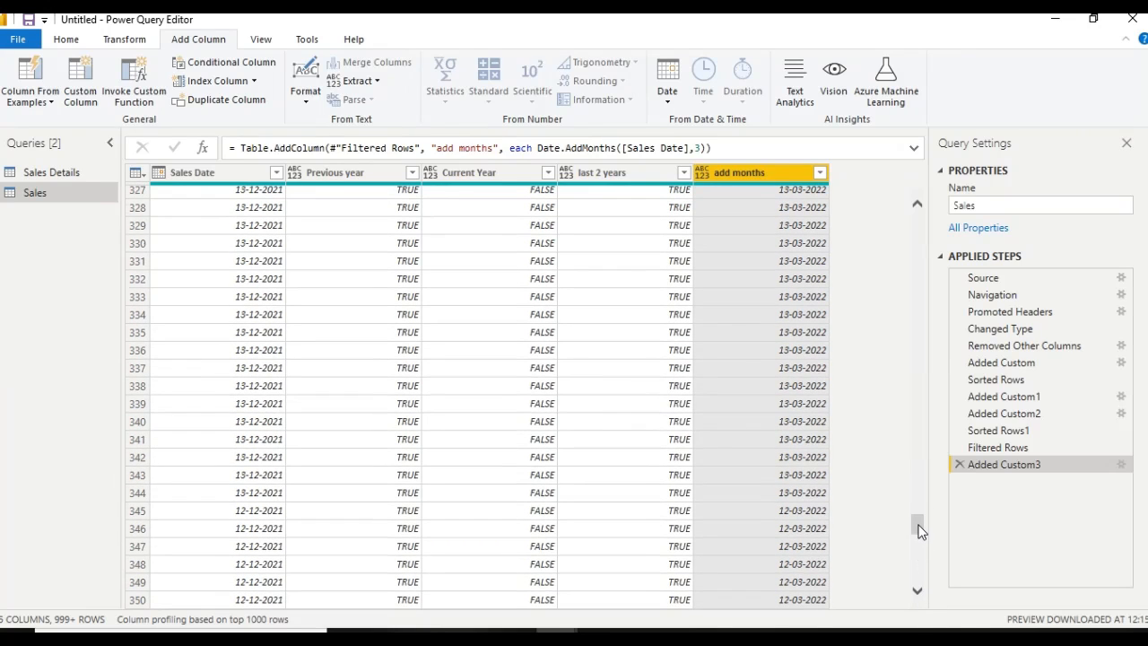
scroll(919, 531, "down", 3)
left_click(820, 173)
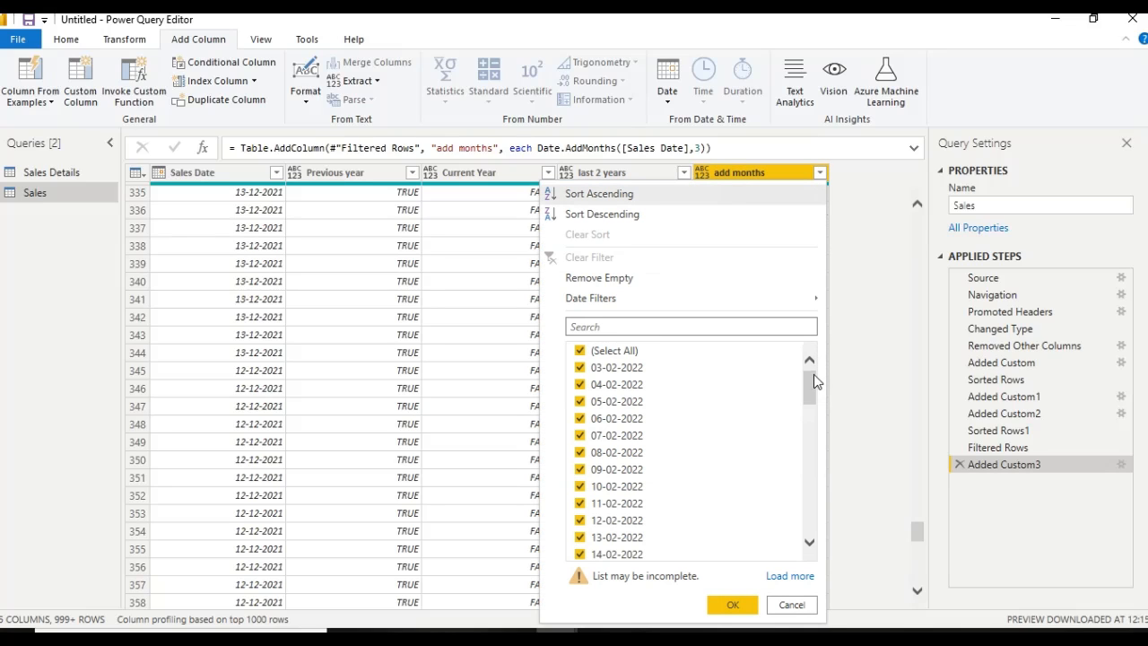
left_click_drag(810, 383, 805, 493)
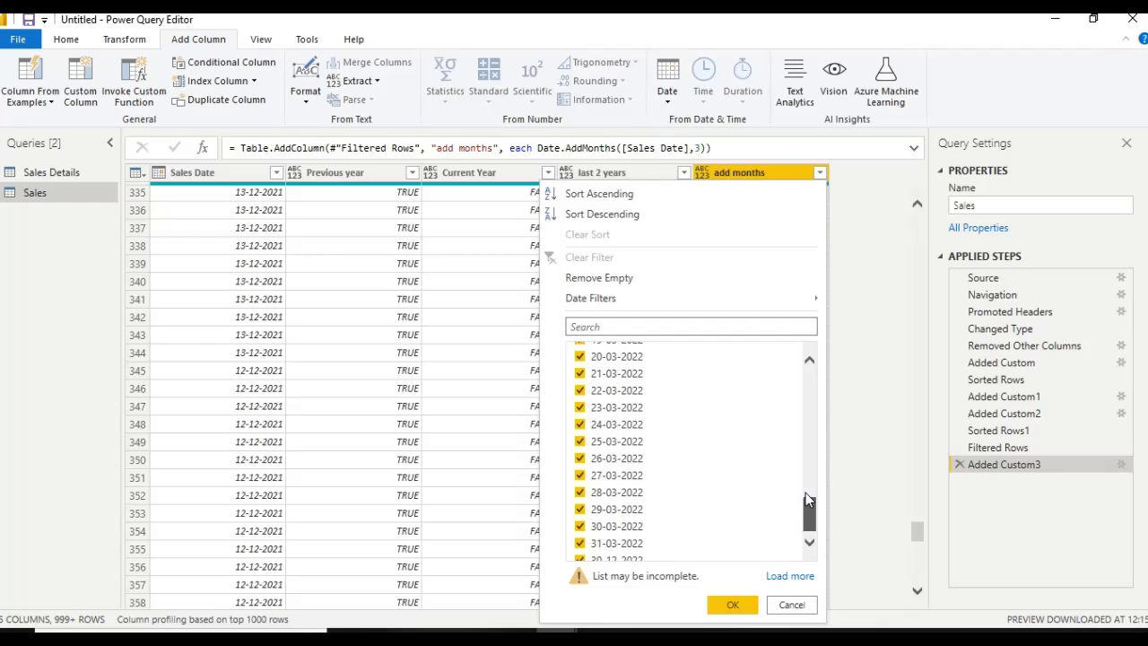
left_click(792, 606)
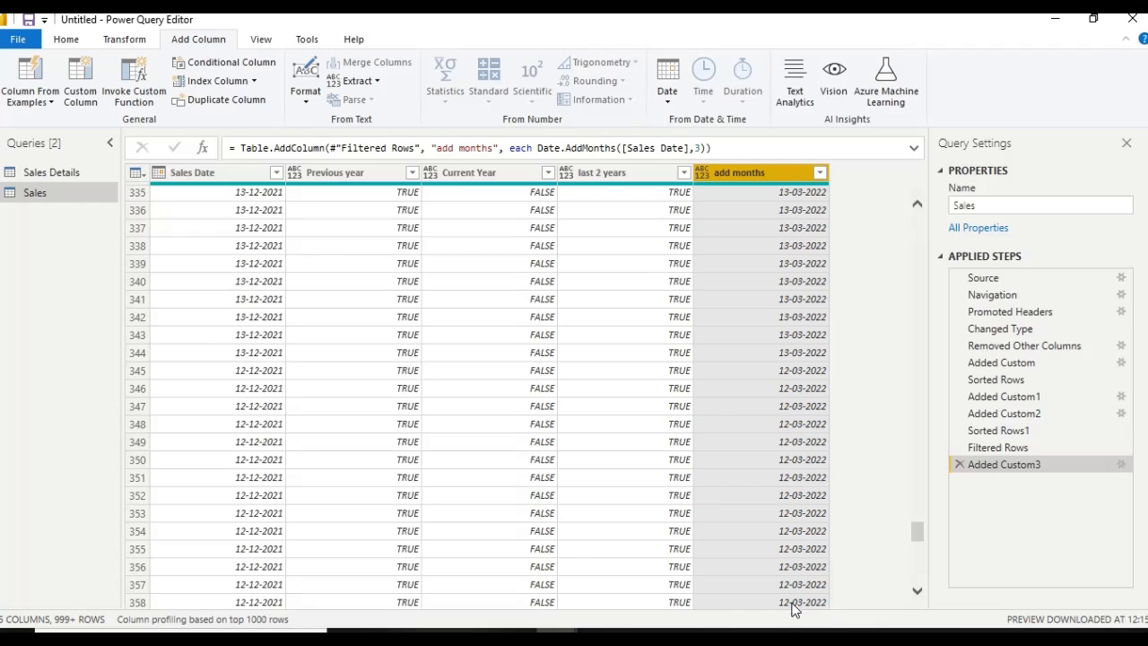
left_click_drag(917, 531, 920, 188)
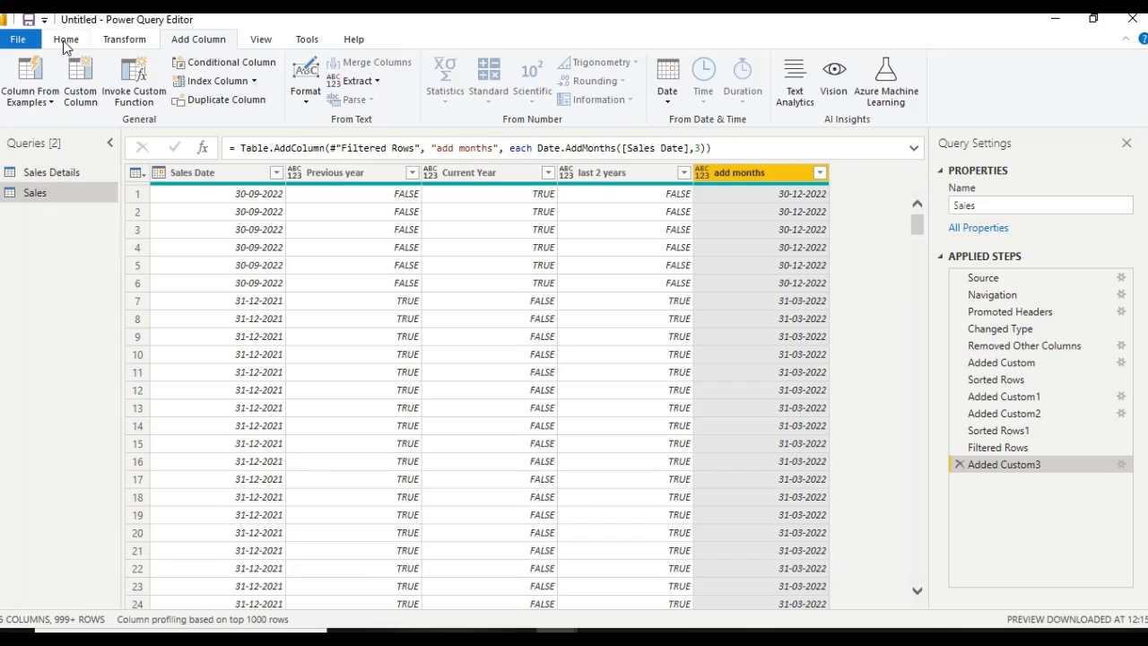
Start another custom column in the Sales query and name it add year
left_click(80, 86)
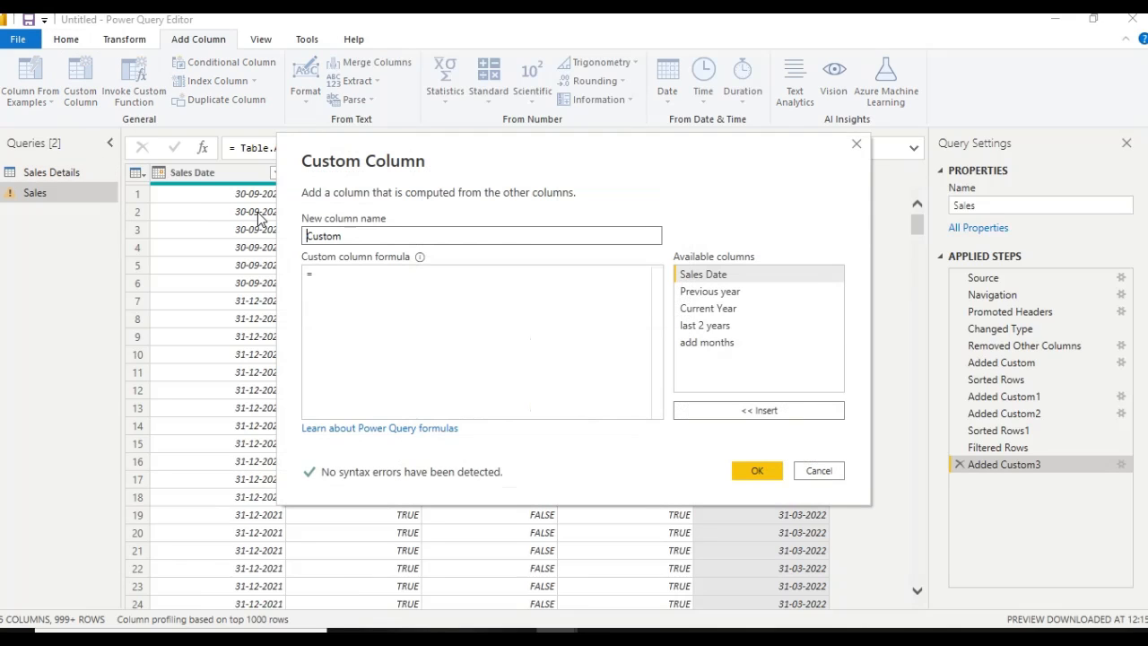
double_click(349, 236)
type("add year")
left_click(528, 407)
left_click(467, 297)
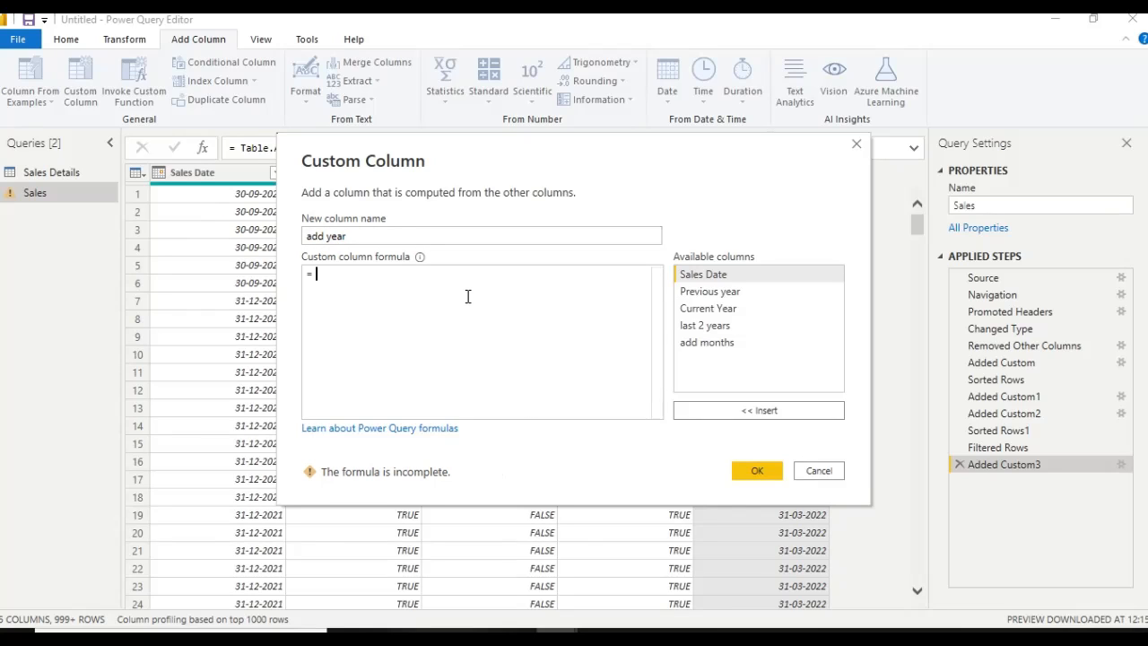
Enter the formula Date.AddYears([Sales Date],3) and create the add year column
type("Date")
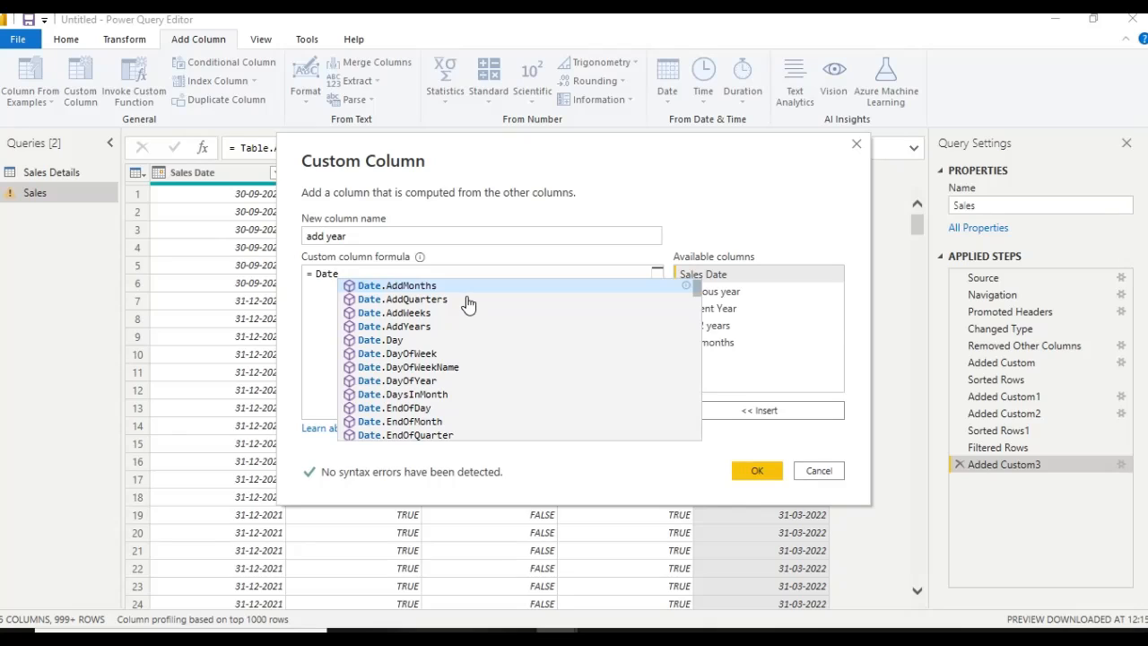
key("Down")
key("Down")
key("Down")
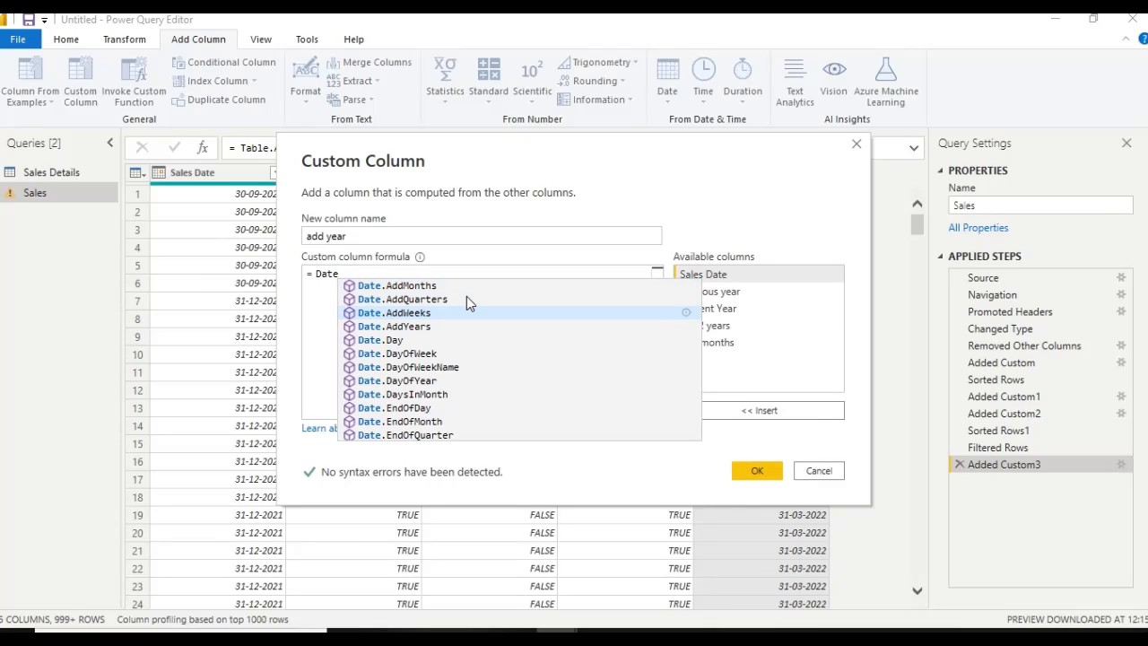
key("Tab")
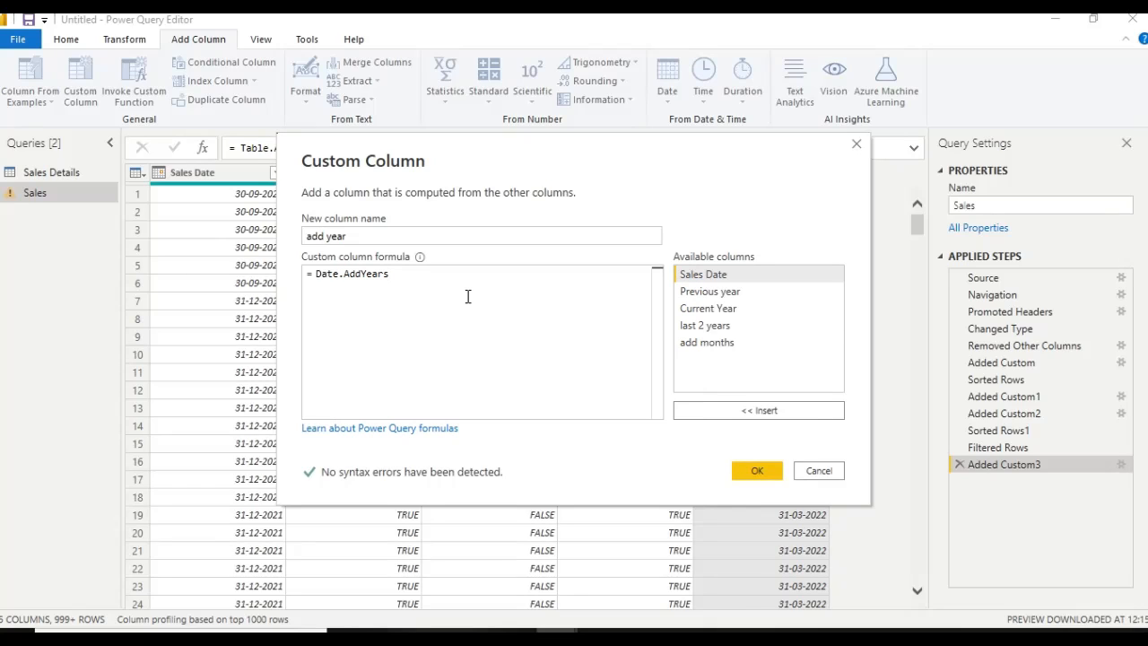
type("()")
left_click(703, 276)
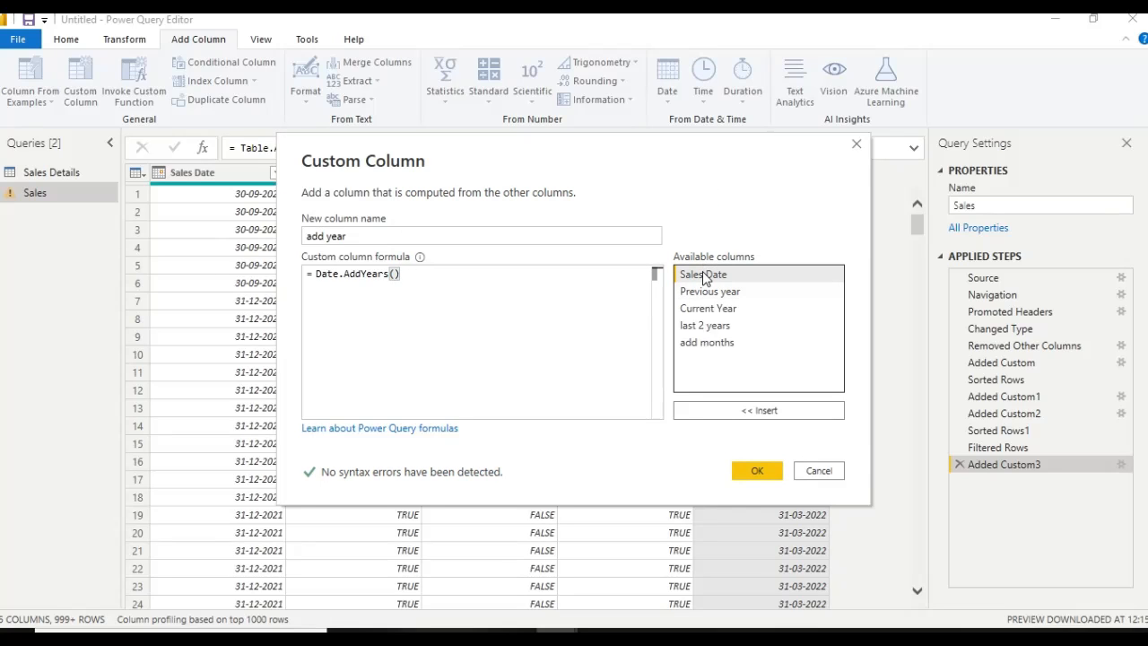
left_click(710, 418)
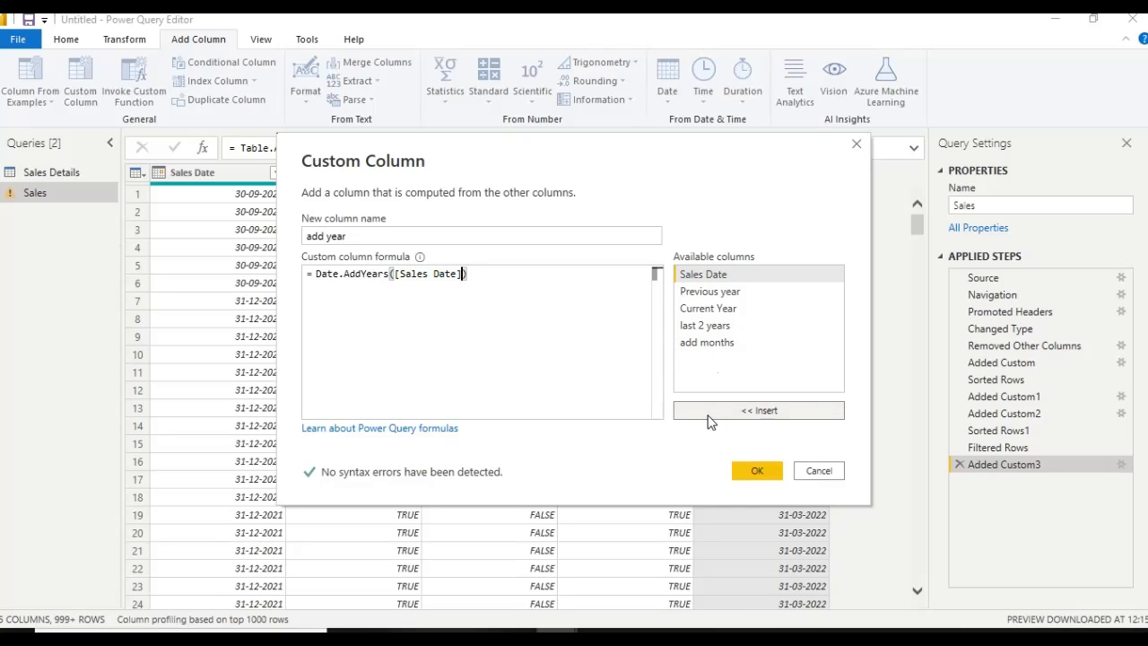
type(",3")
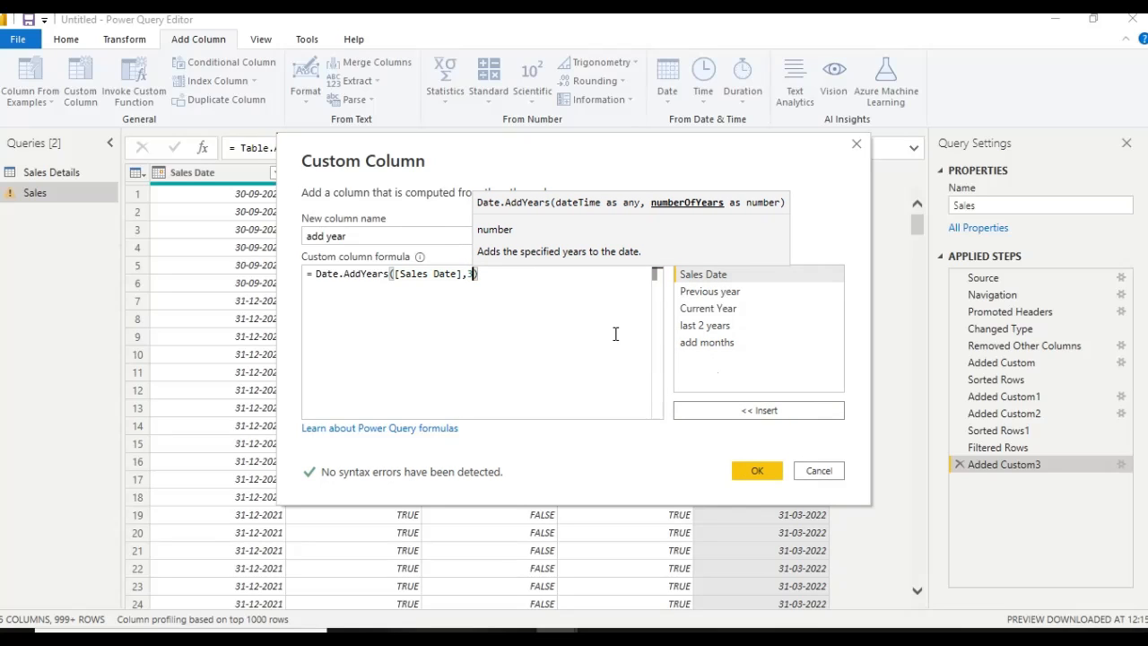
left_click(758, 471)
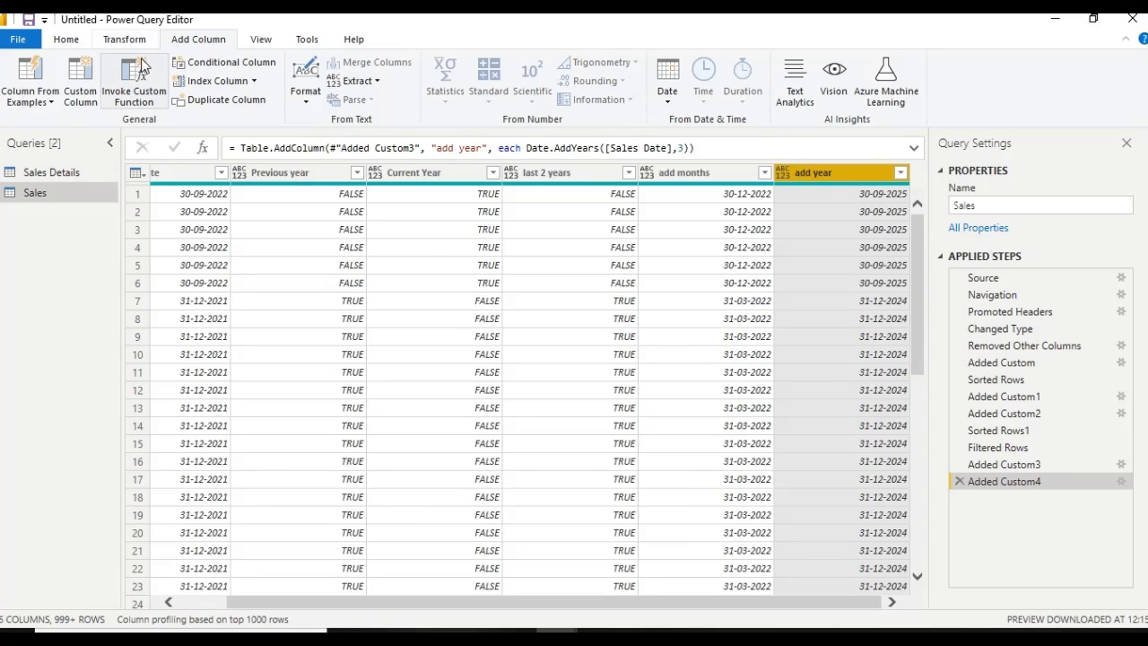
Add a custom column with the default name Custom that subtracts three months, using Date.AddMonths([Sales Date],-3)
left_click(80, 79)
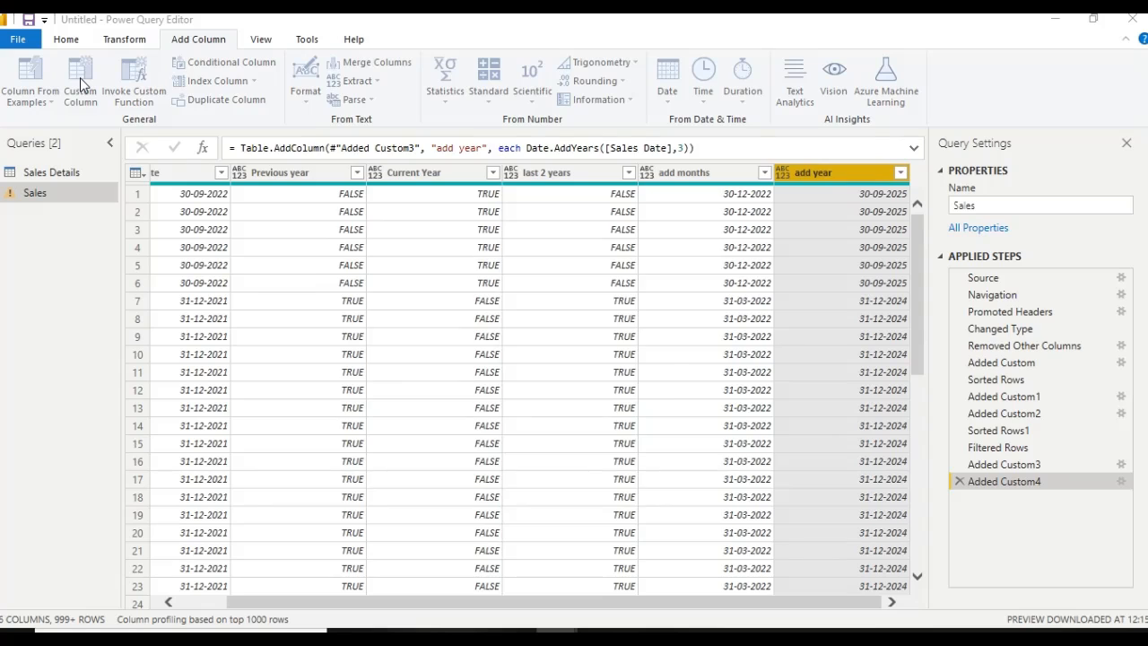
left_click(331, 274)
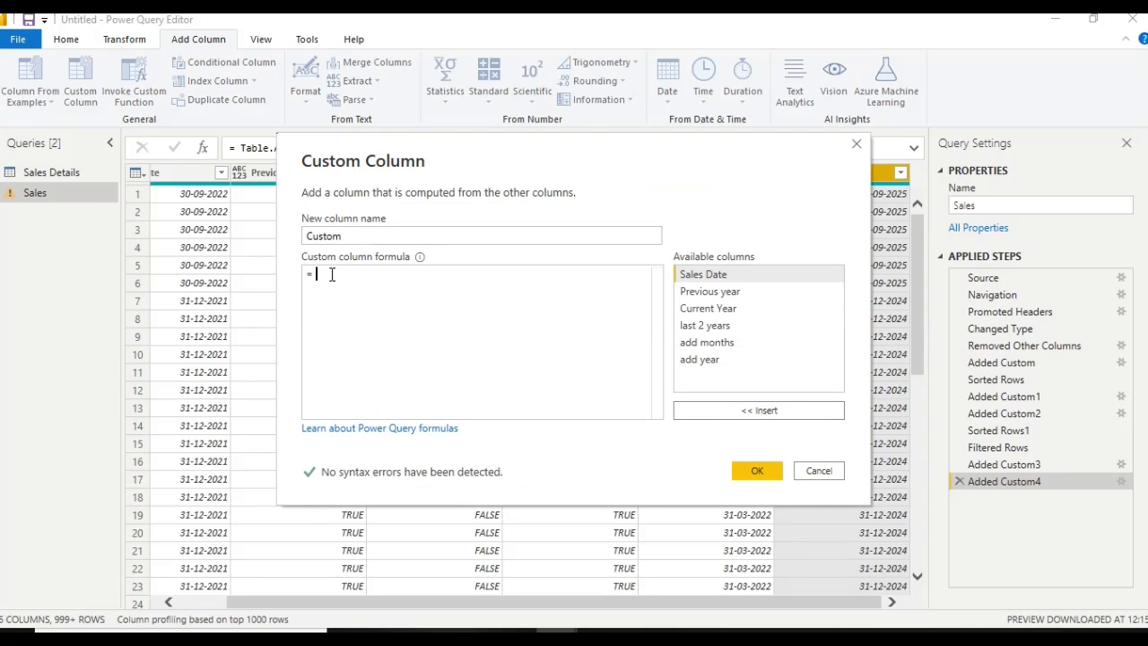
type("Dat")
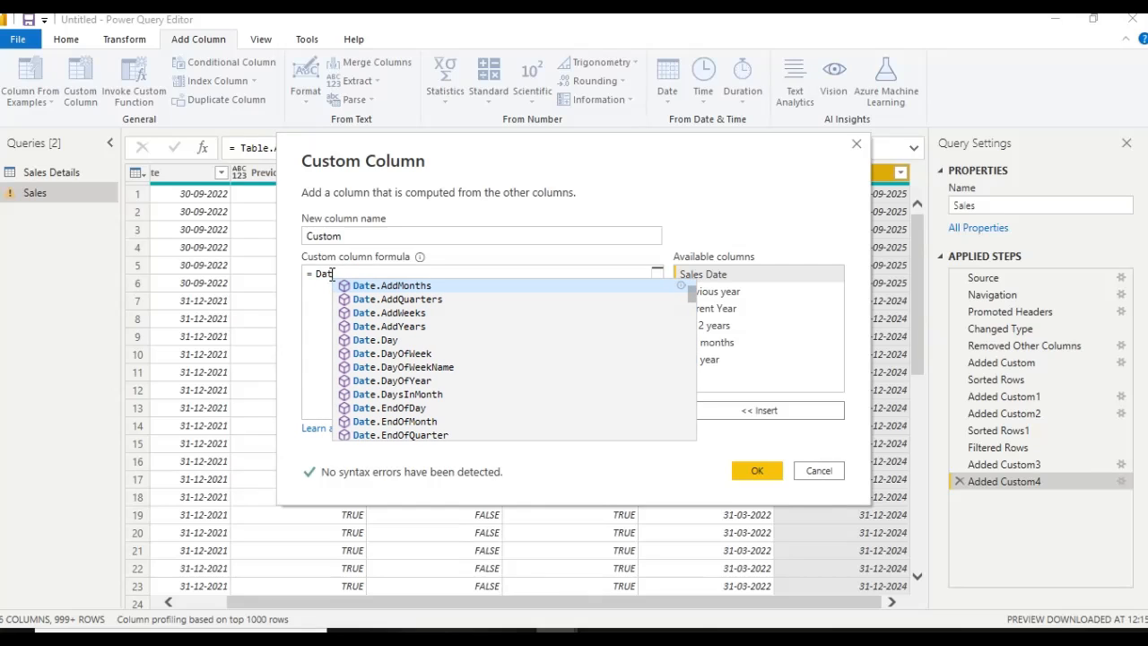
left_click(404, 287)
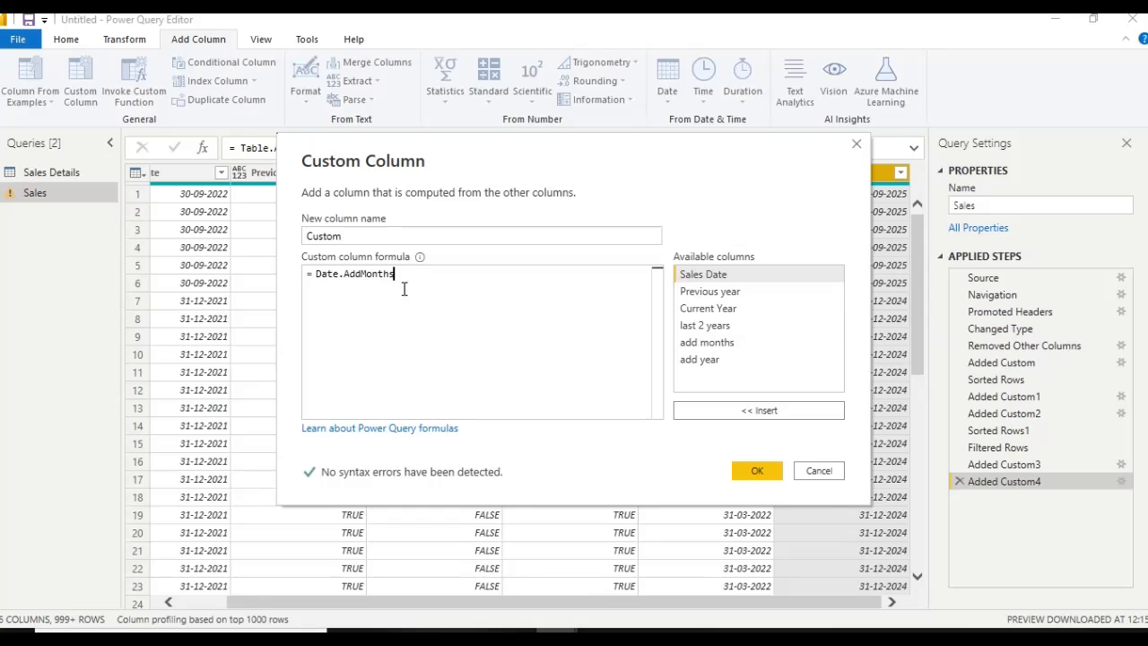
type("(")
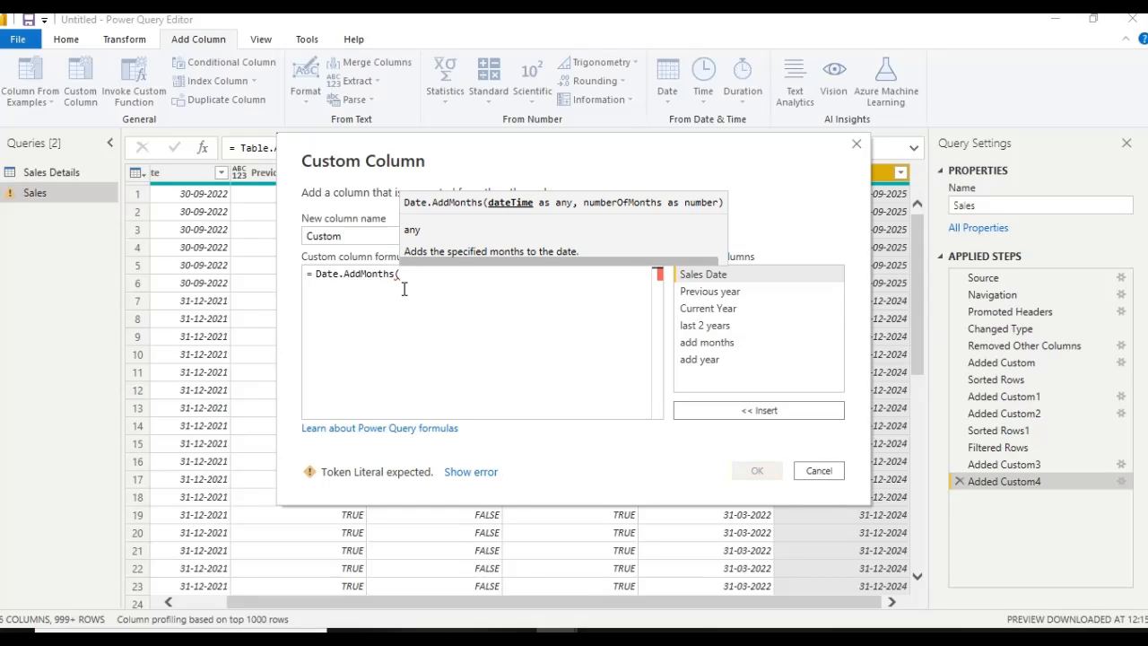
double_click(703, 275)
type(",")
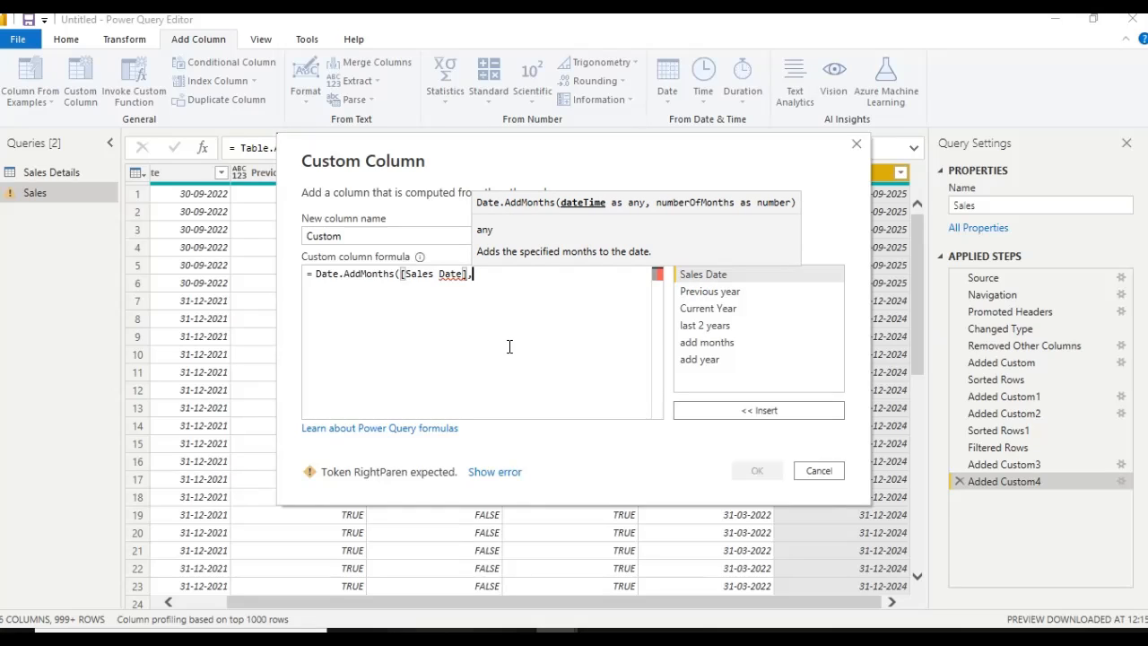
type("-3")
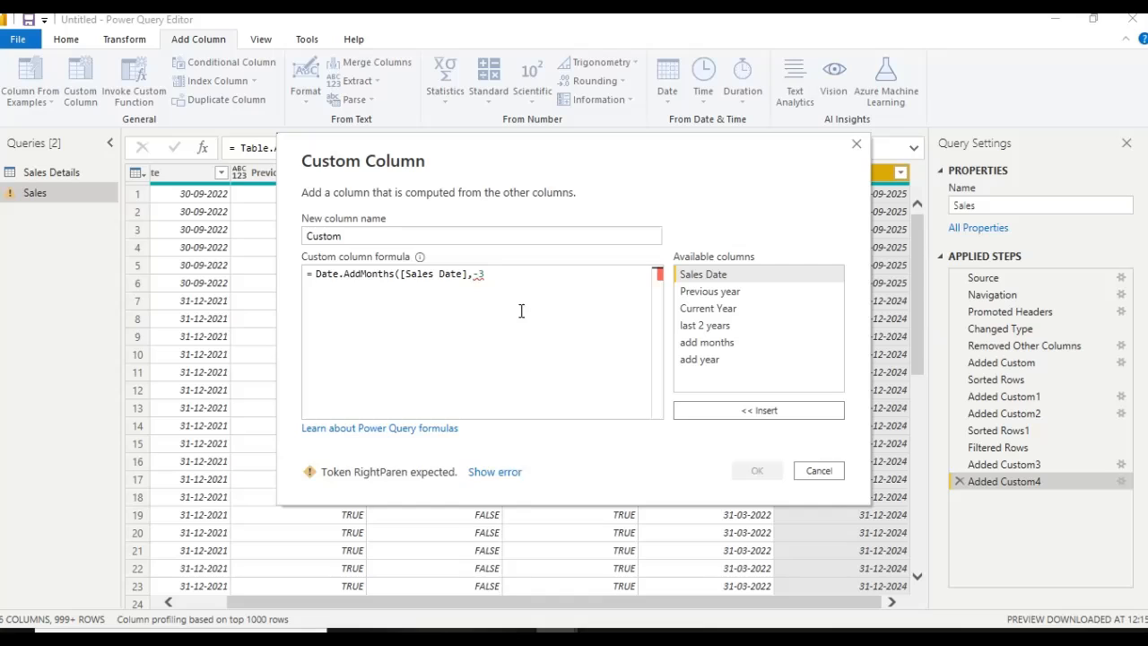
type(")")
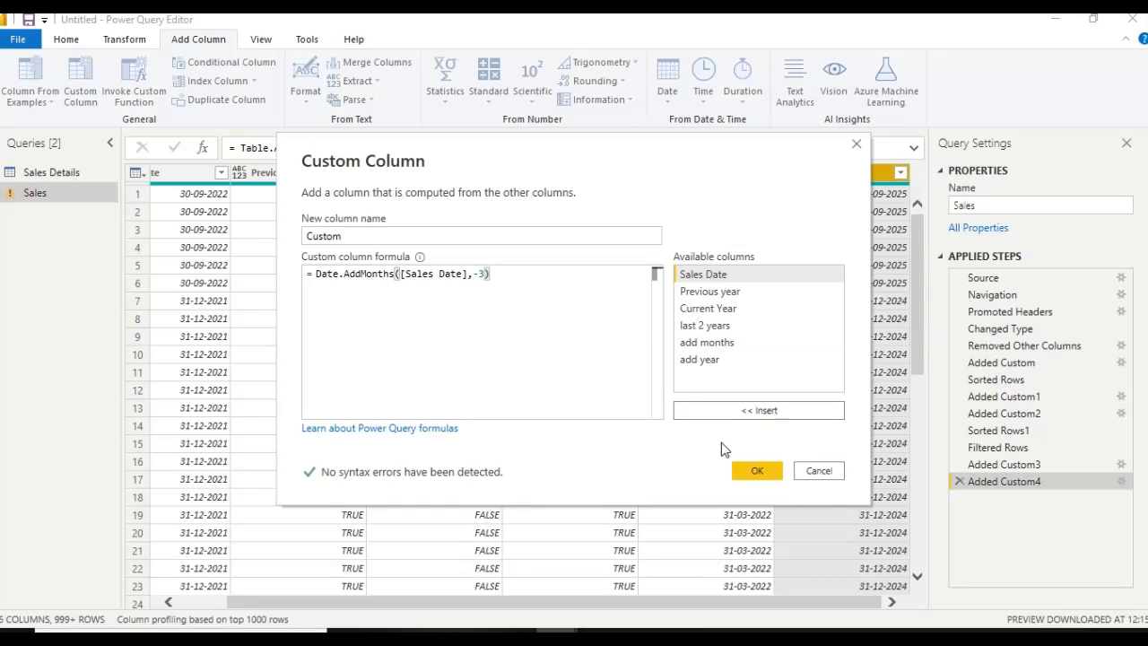
left_click(741, 468)
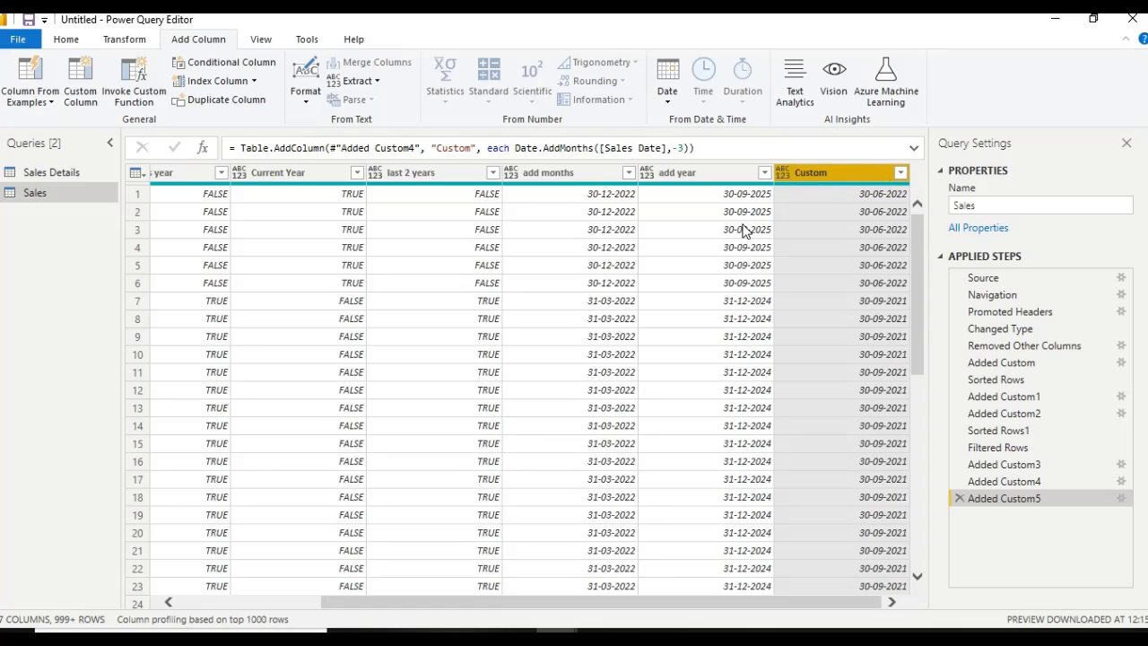
Add a custom column with the default name Custom.1 that subtracts three years, using Date.AddYears([Sales Date],-3)
left_click(93, 83)
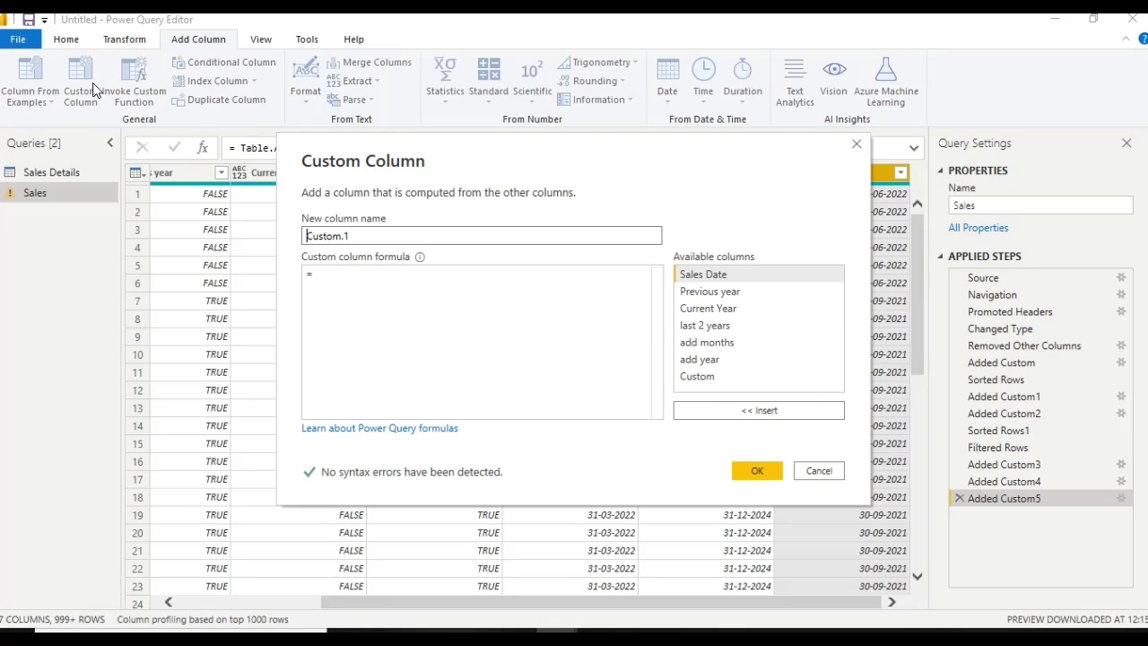
left_click(335, 274)
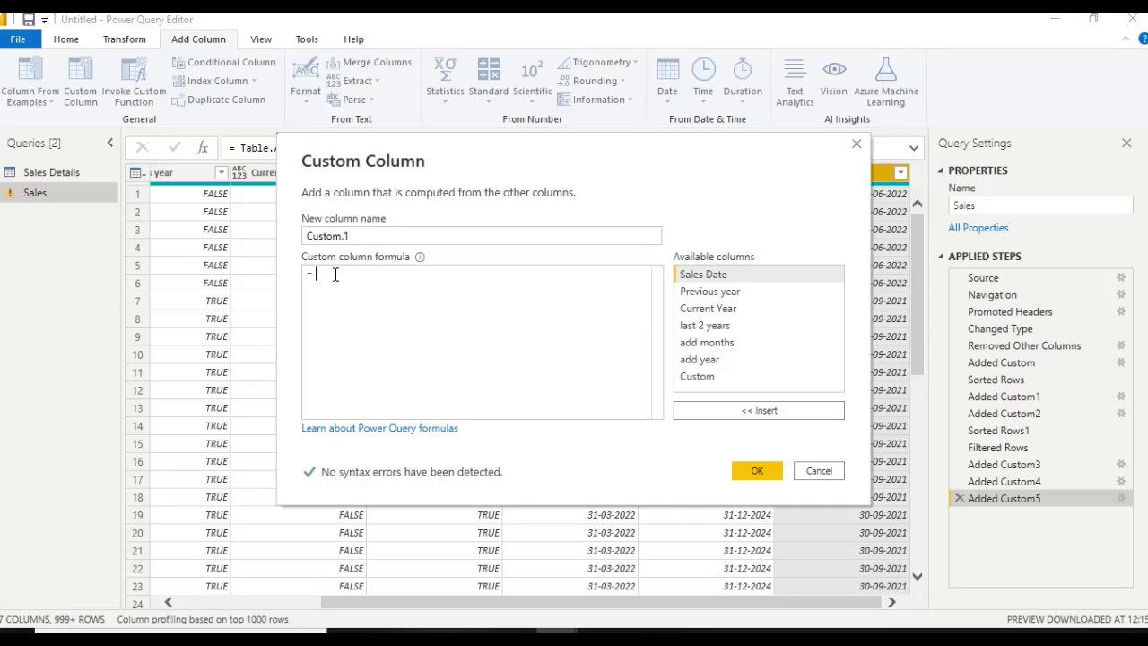
type("Dat")
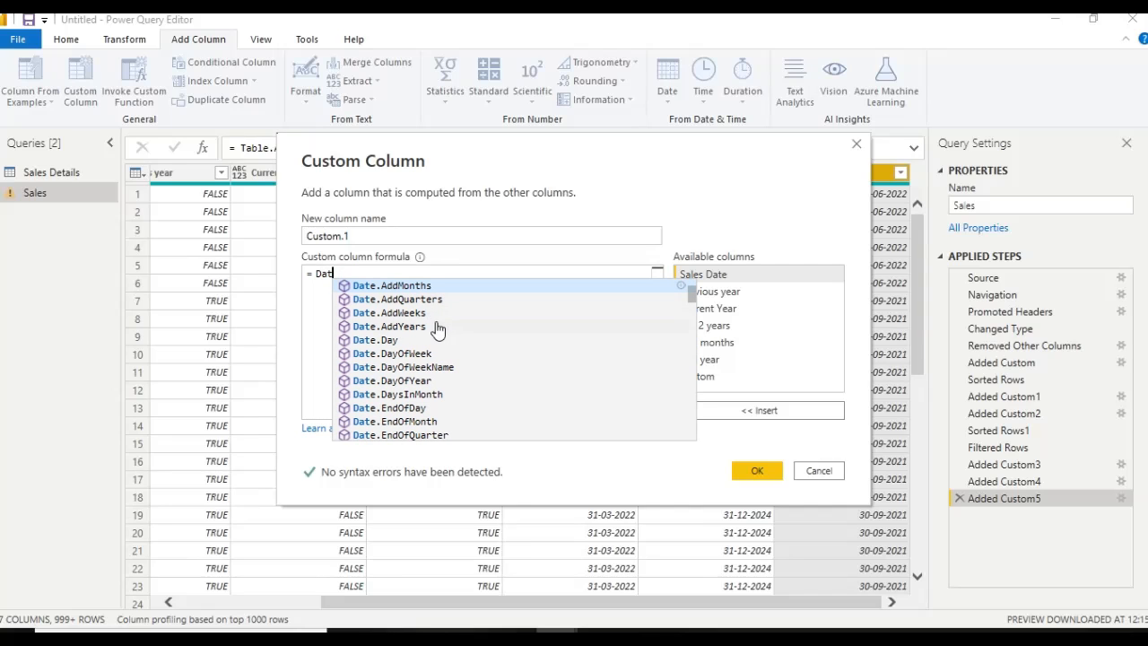
left_click(427, 327)
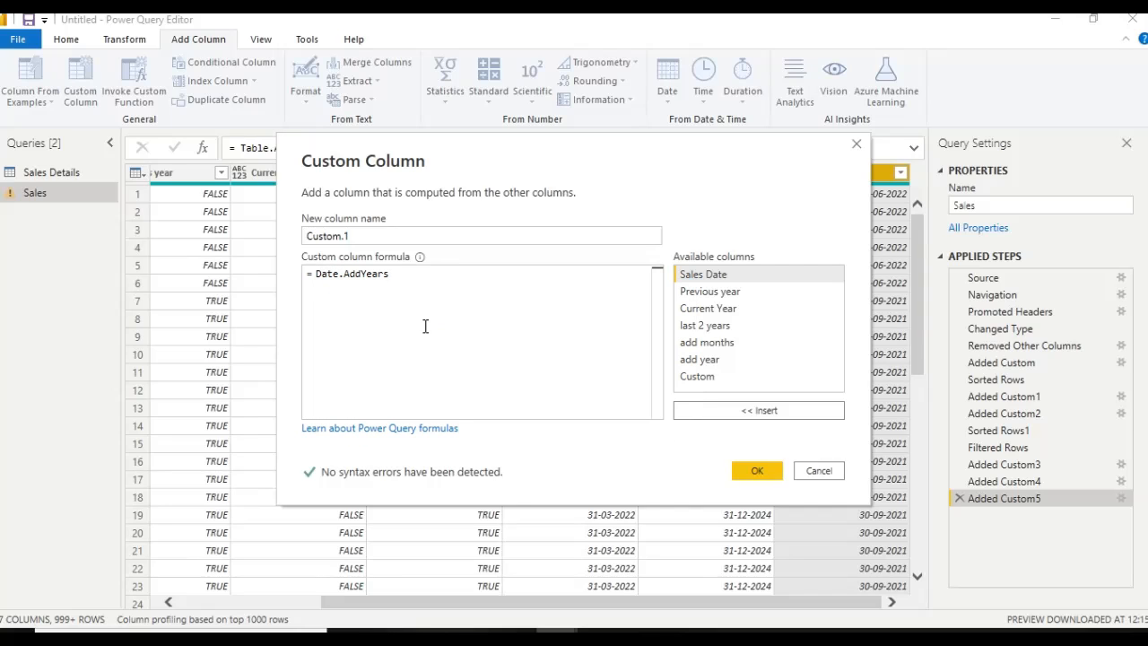
type("()")
double_click(707, 278)
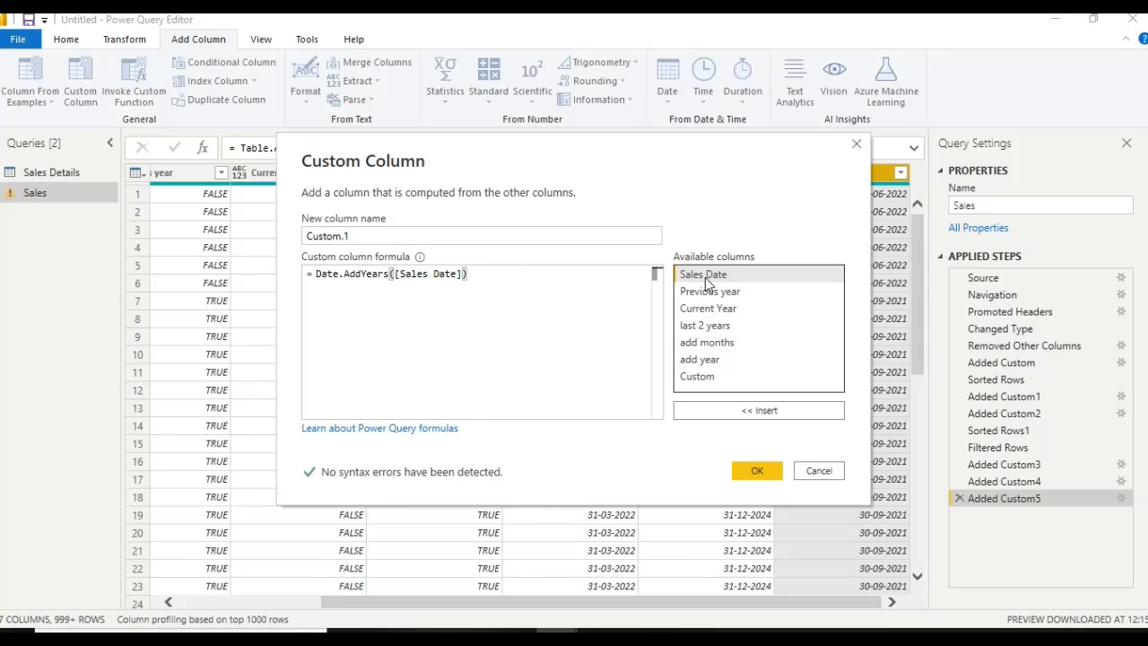
type(",-")
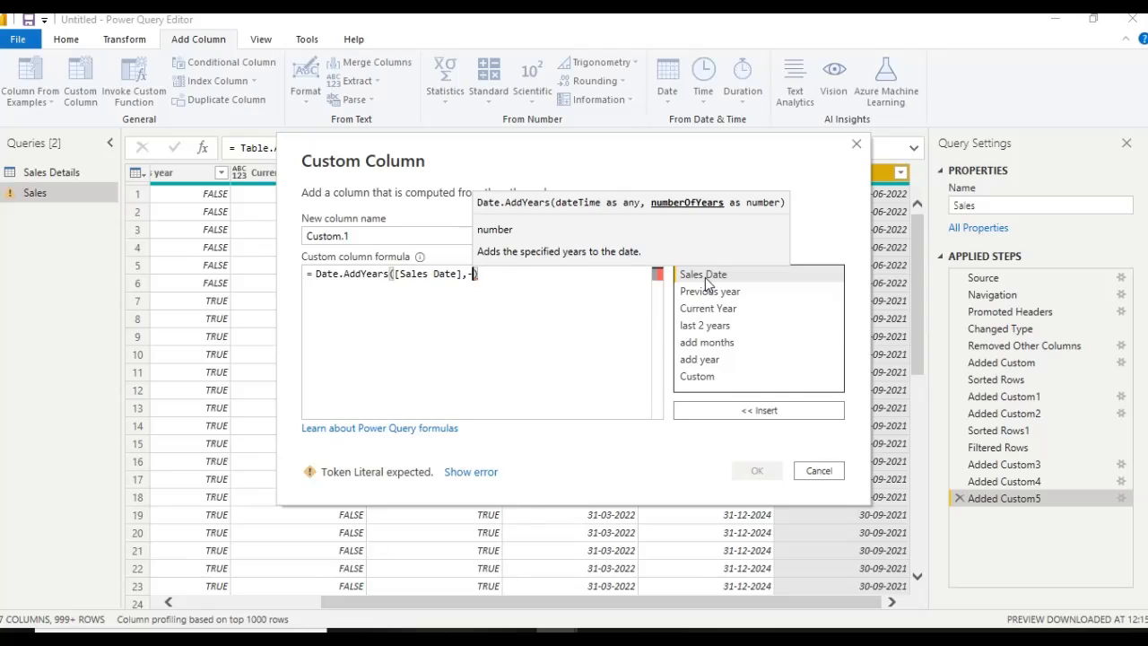
type("3")
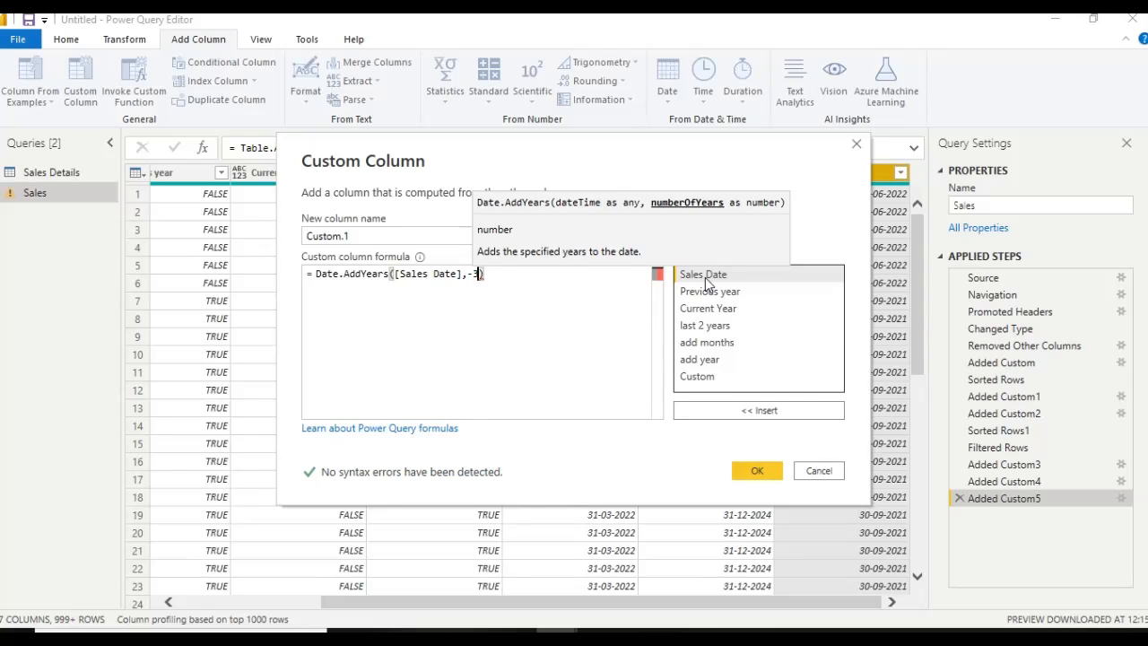
left_click(751, 472)
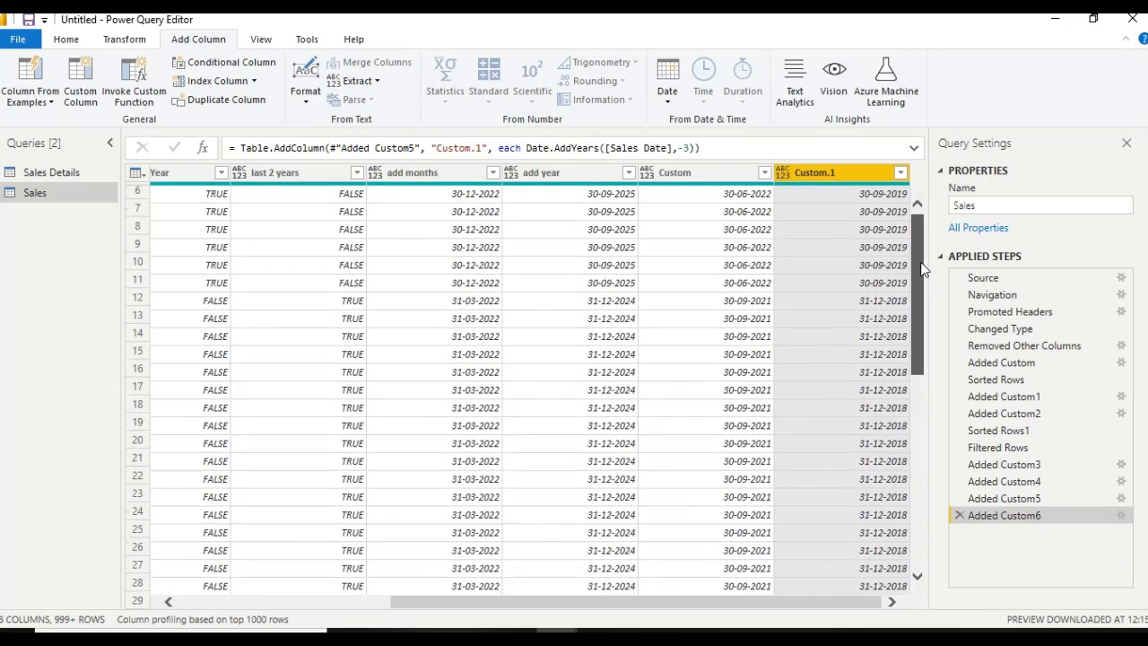
Try a custom column with the formula DateTime.Date in the Sales query, and delete its applied step
left_click(80, 85)
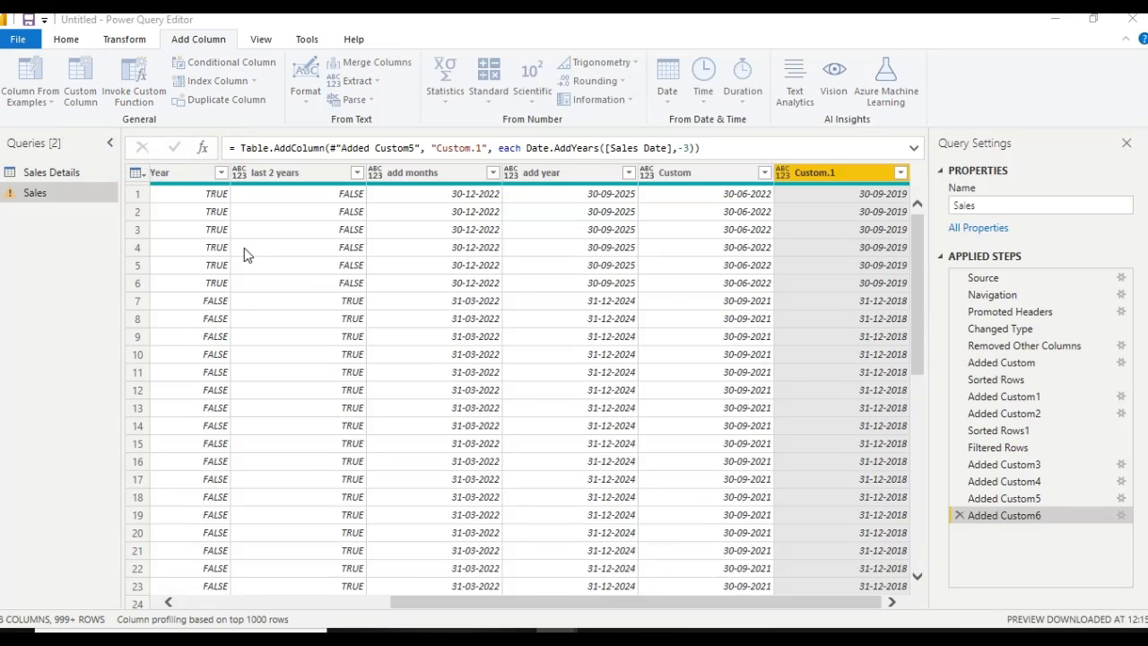
left_click(396, 281)
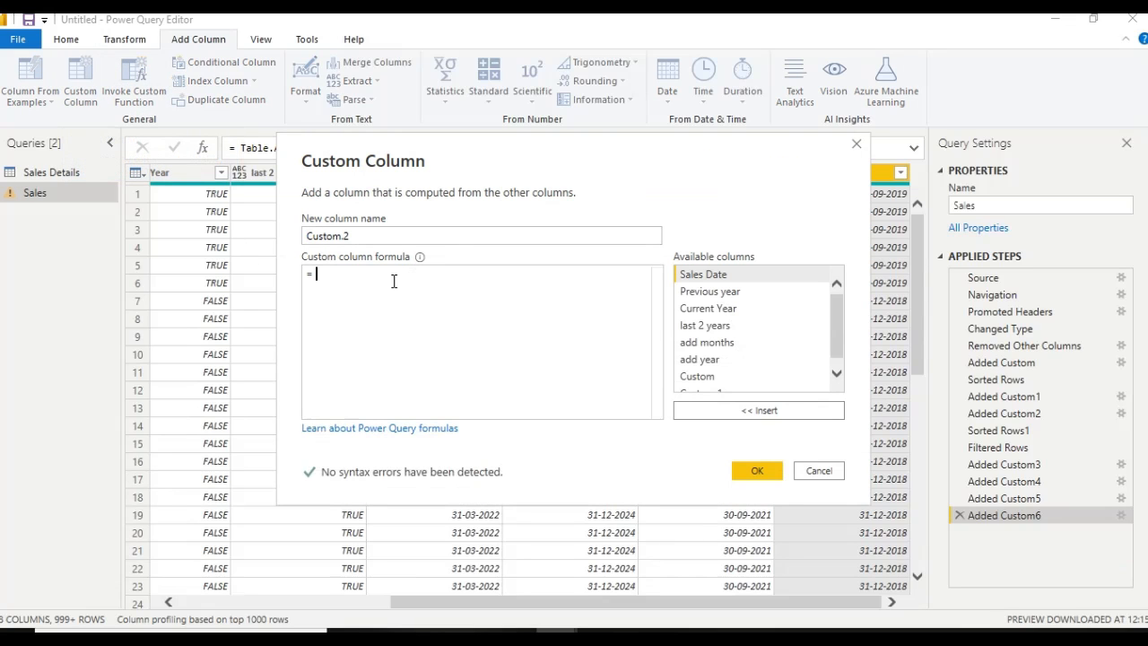
type("date")
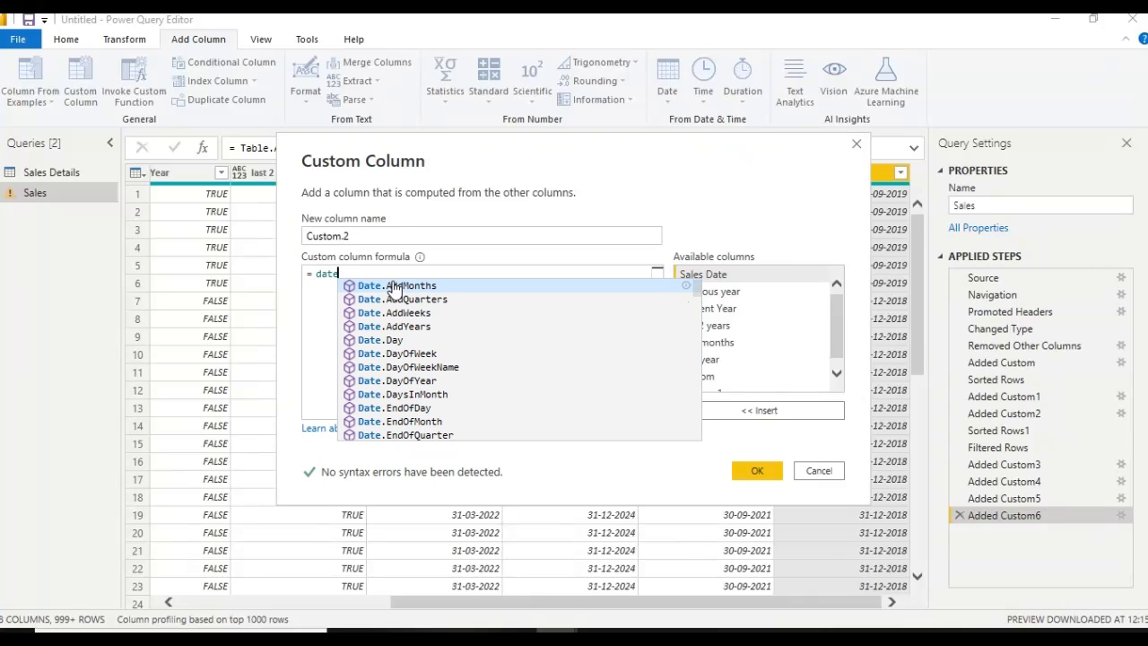
type(".n")
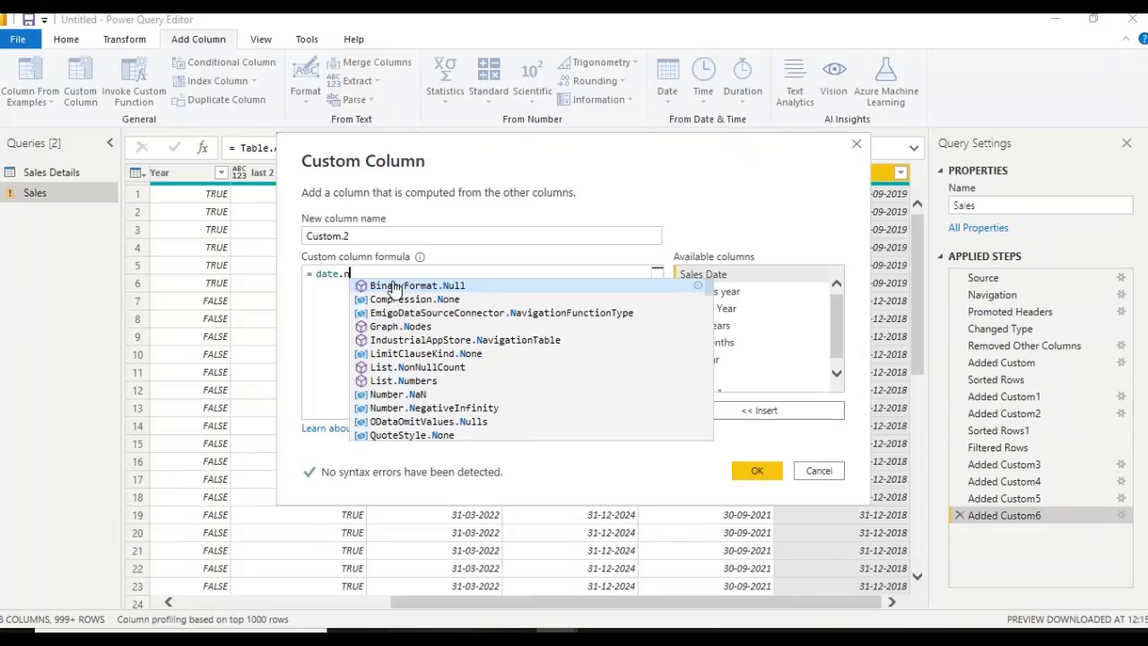
key("BackSpace")
key("BackSpace")
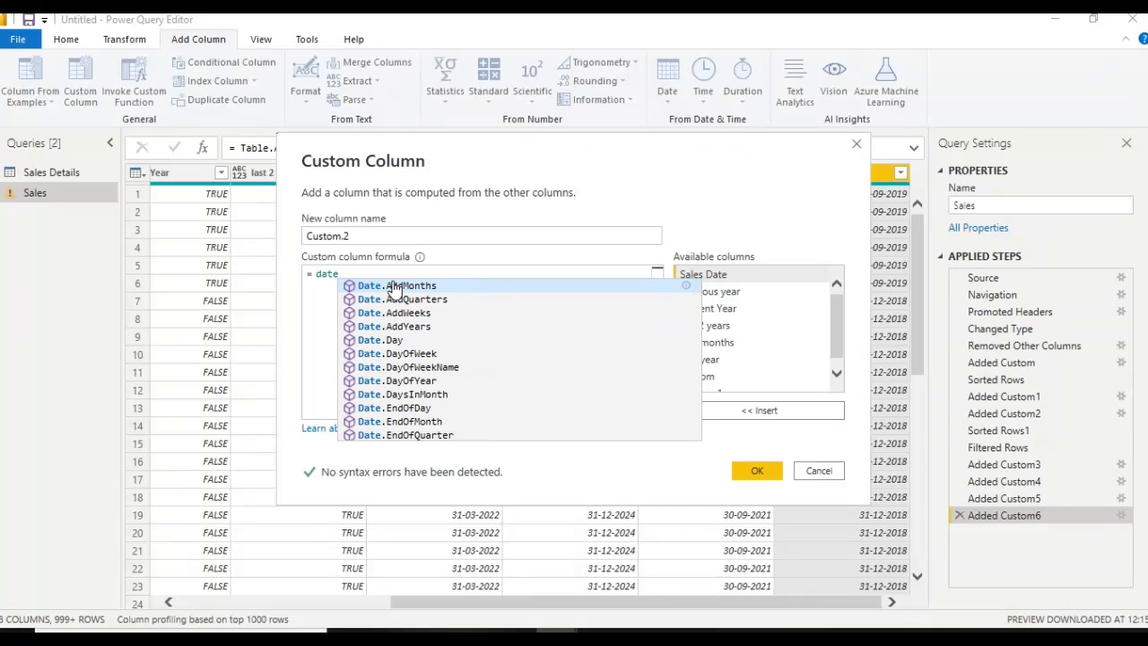
key("Down")
key("Down")
key("Down")
key("Down")
key("Down")
key("Down")
key("Down")
key("Down")
key("Down")
key("Down")
key("Down")
key("Down")
key("Down")
key("Down")
key("Down")
key("Down")
key("Down")
key("Down")
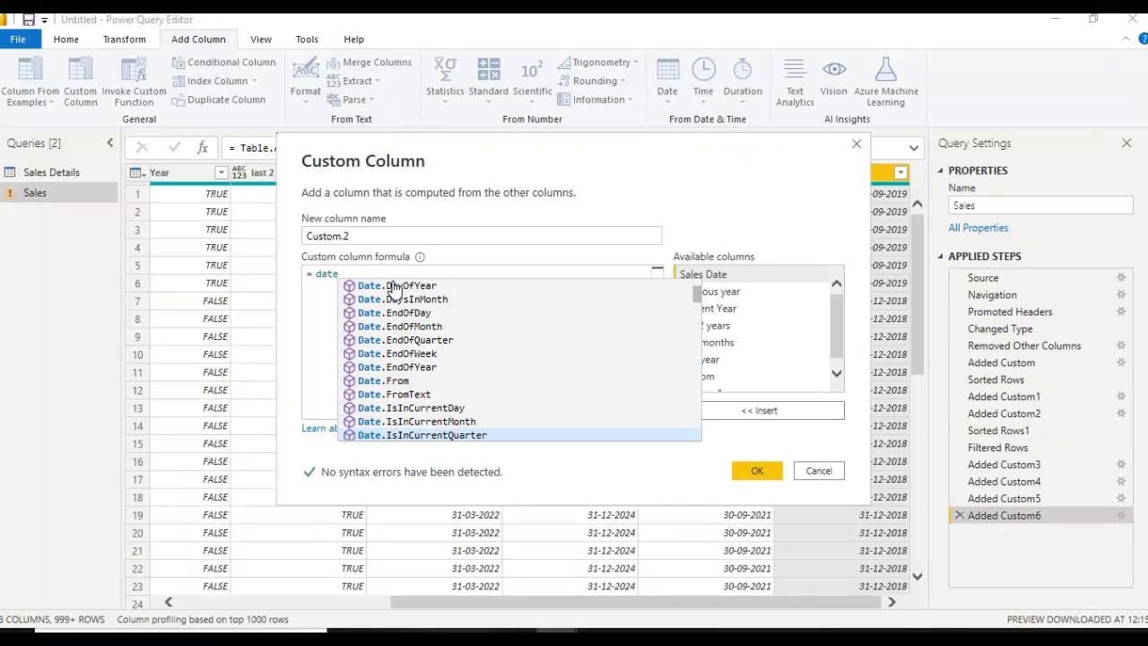
key("Down")
key("Down")
key("Down")
key("Down")
key("Down")
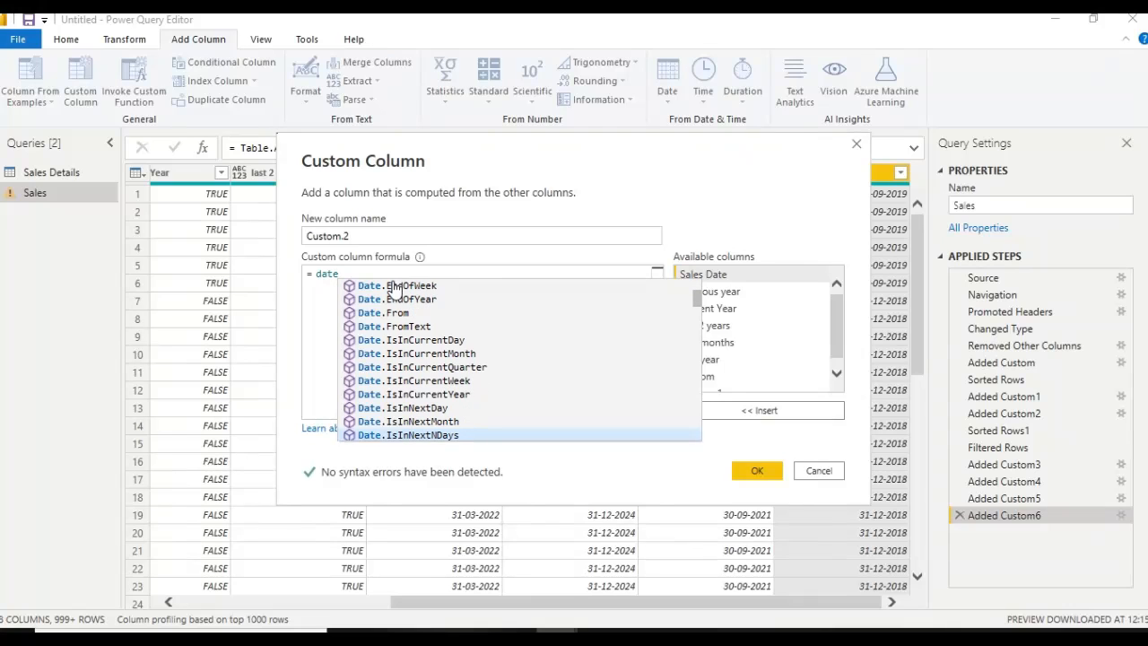
key("Down")
key("Down")
key("Down")
key("Down")
key("Down")
key("Down")
key("Down")
key("Down")
key("Down")
key("Down")
key("Down")
key("Down")
key("Down")
key("Down")
key("Down")
key("Down")
key("Down")
key("Down")
key("Down")
key("Down")
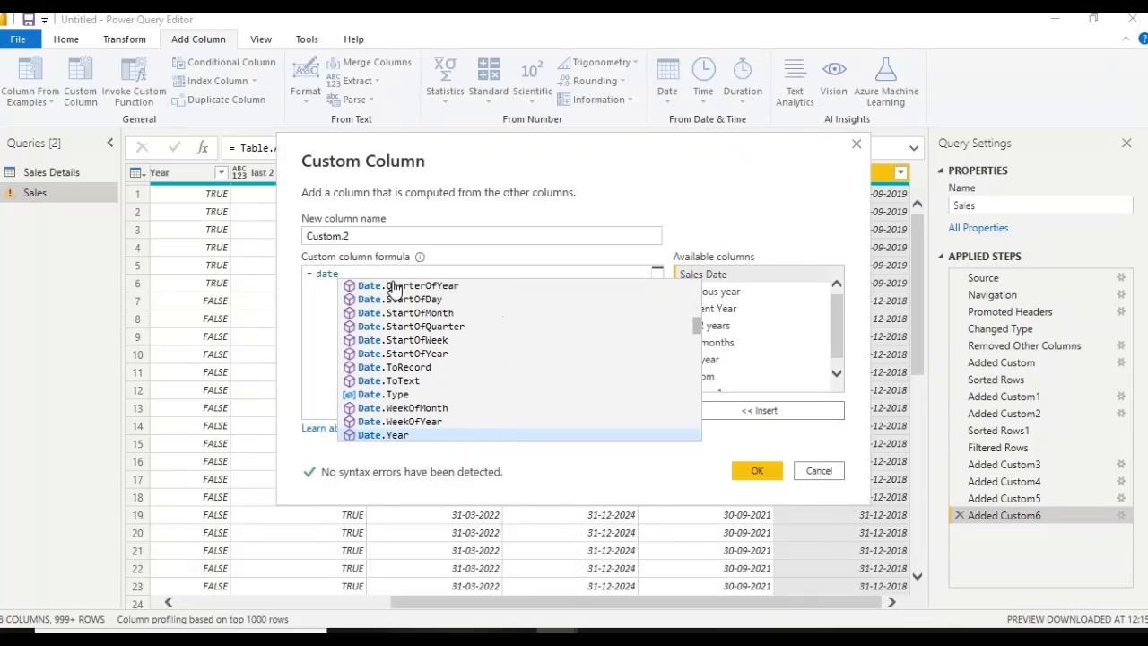
key("Down")
key("Down")
key("Down")
key("Down")
key("Down")
key("Down")
key("Down")
key("Down")
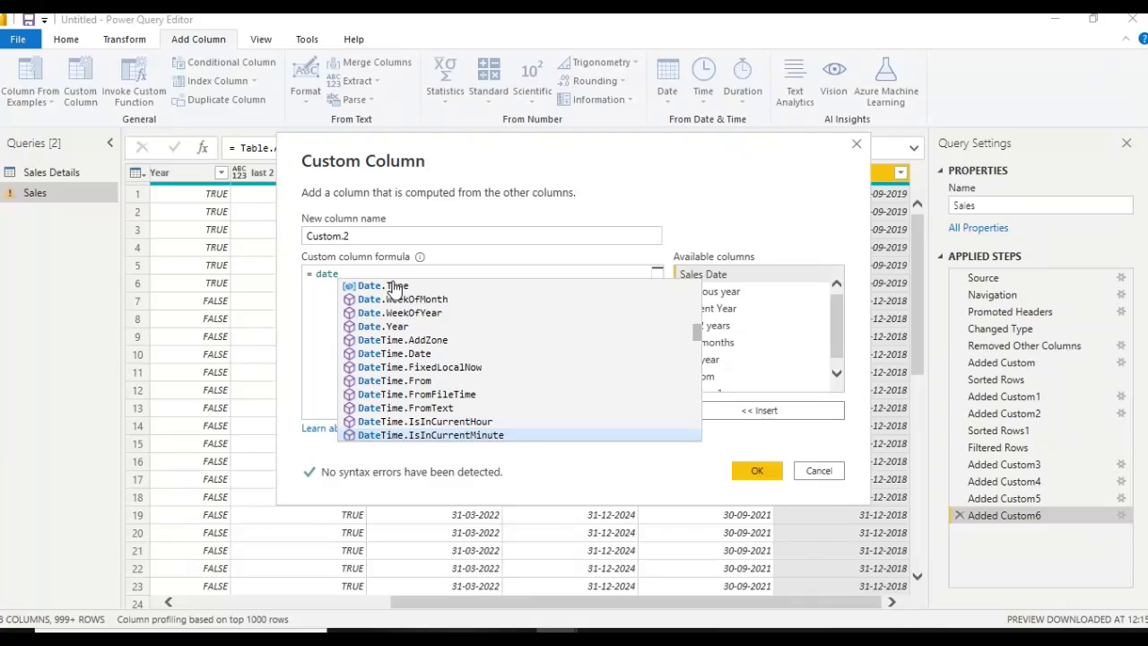
key("Up")
key("Up")
key("Up")
key("Up")
key("Up")
key("Up")
key("Up")
key("Down")
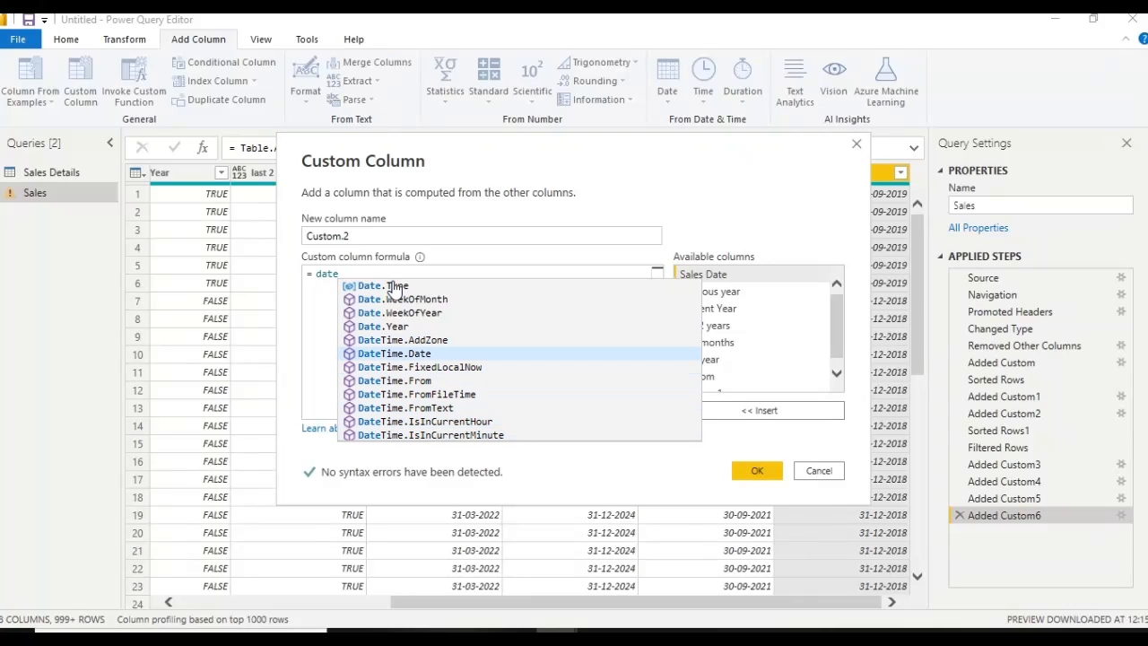
key("Tab")
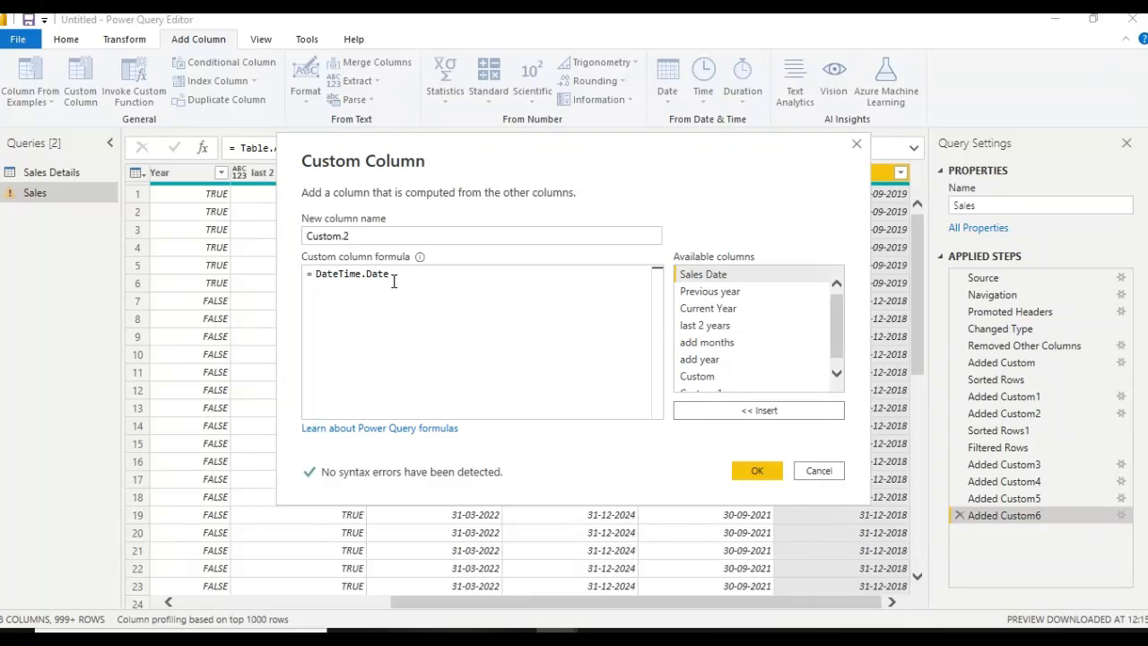
left_click(752, 470)
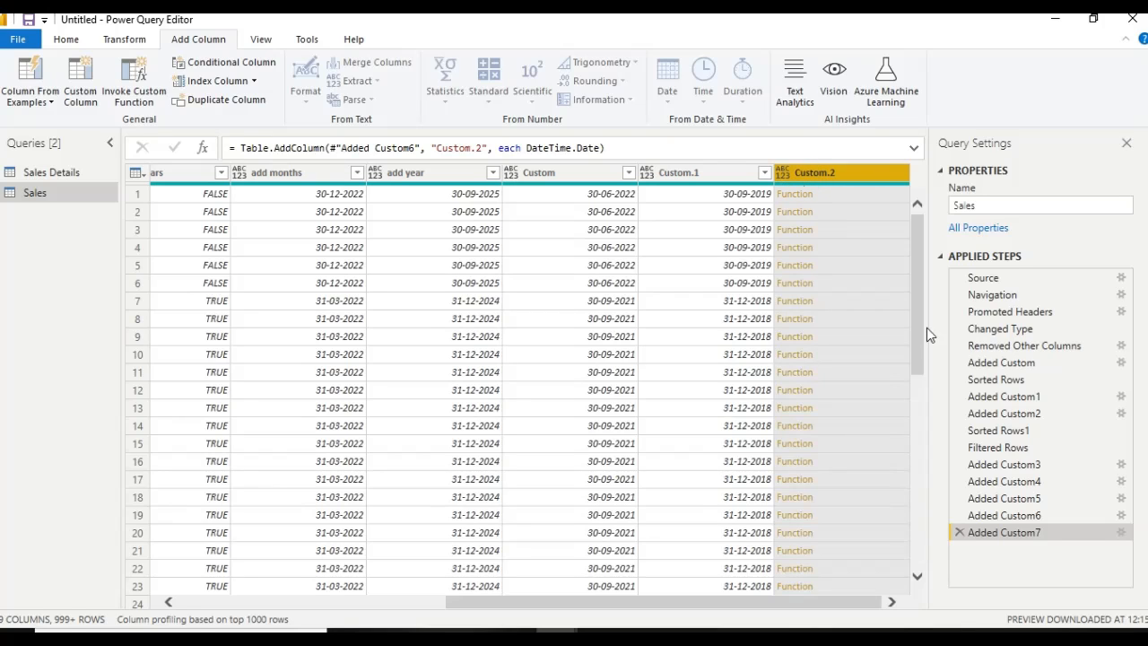
left_click(959, 532)
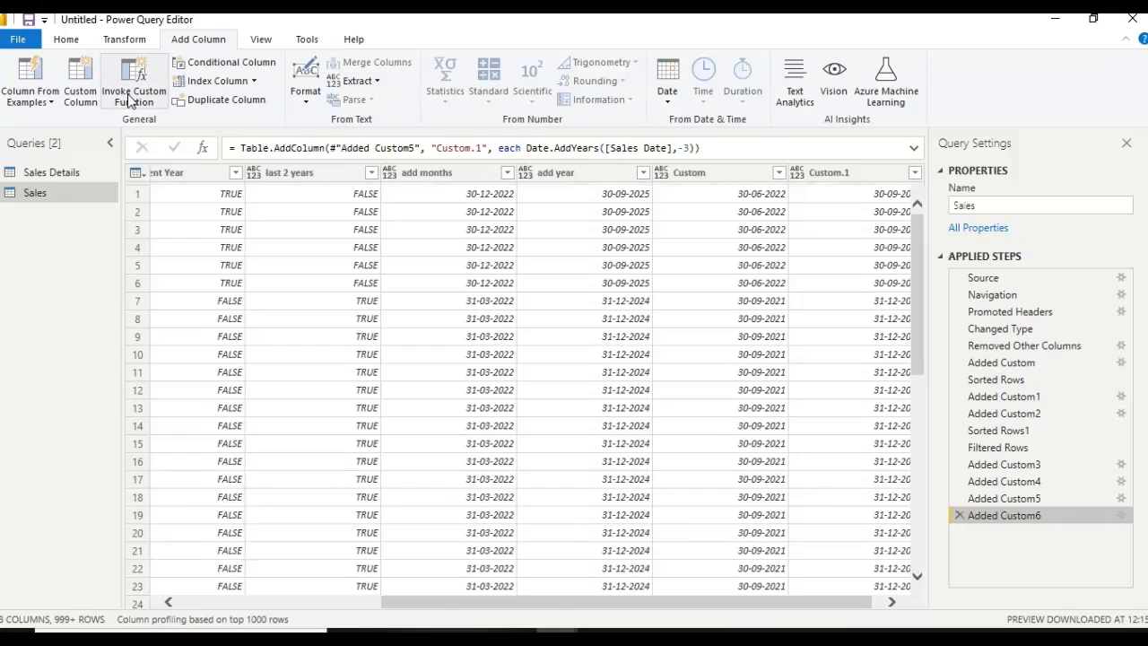
Add a custom column with the default name Custom.2 that returns the current date and time, using DateTime.LocalNow()
left_click(78, 96)
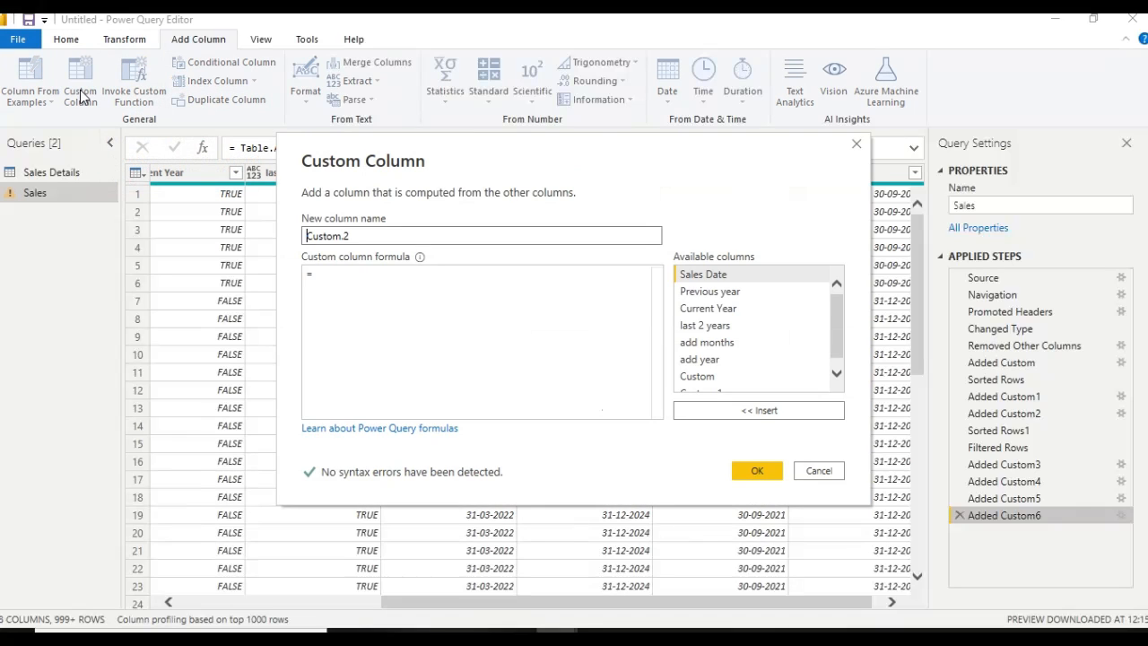
left_click(325, 273)
type("d")
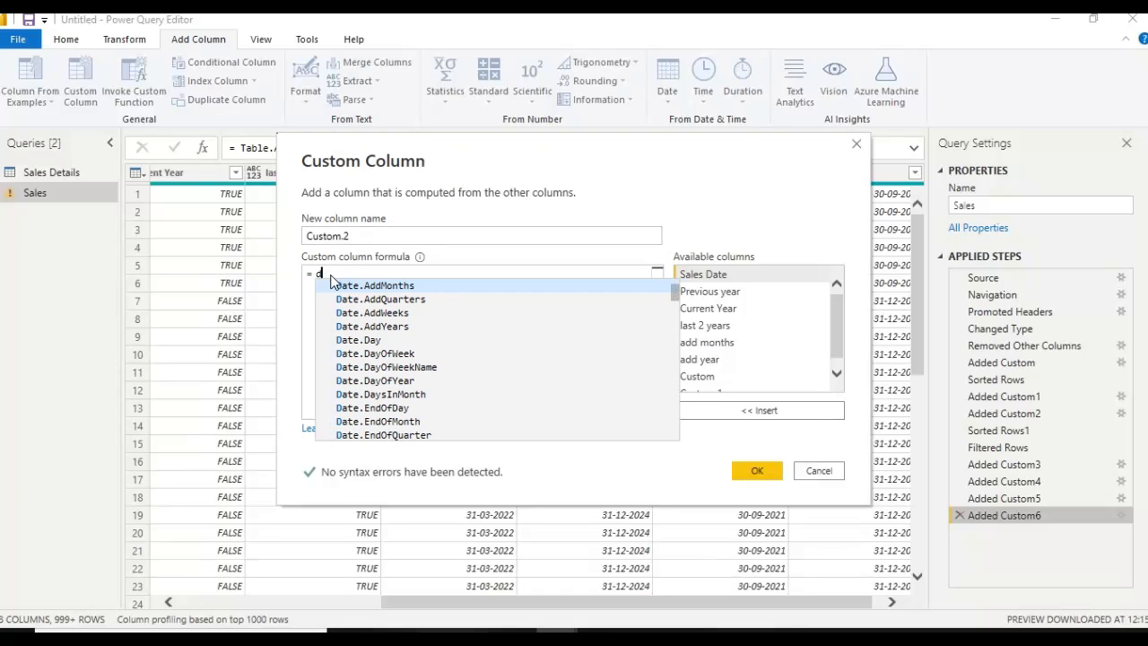
type("ate")
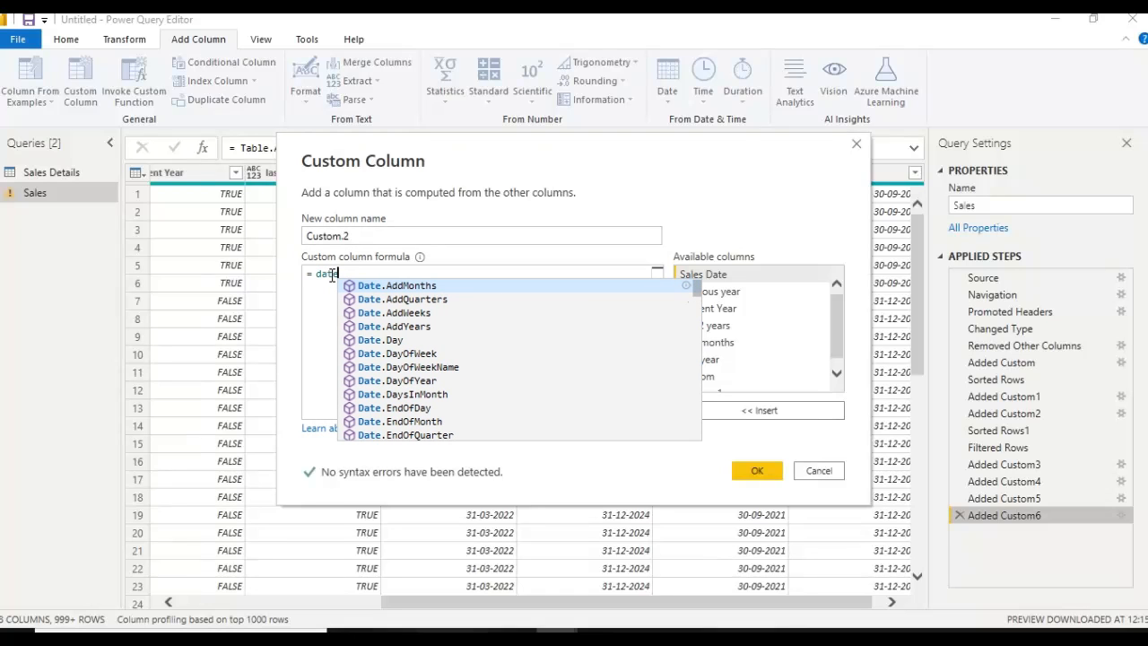
type(".")
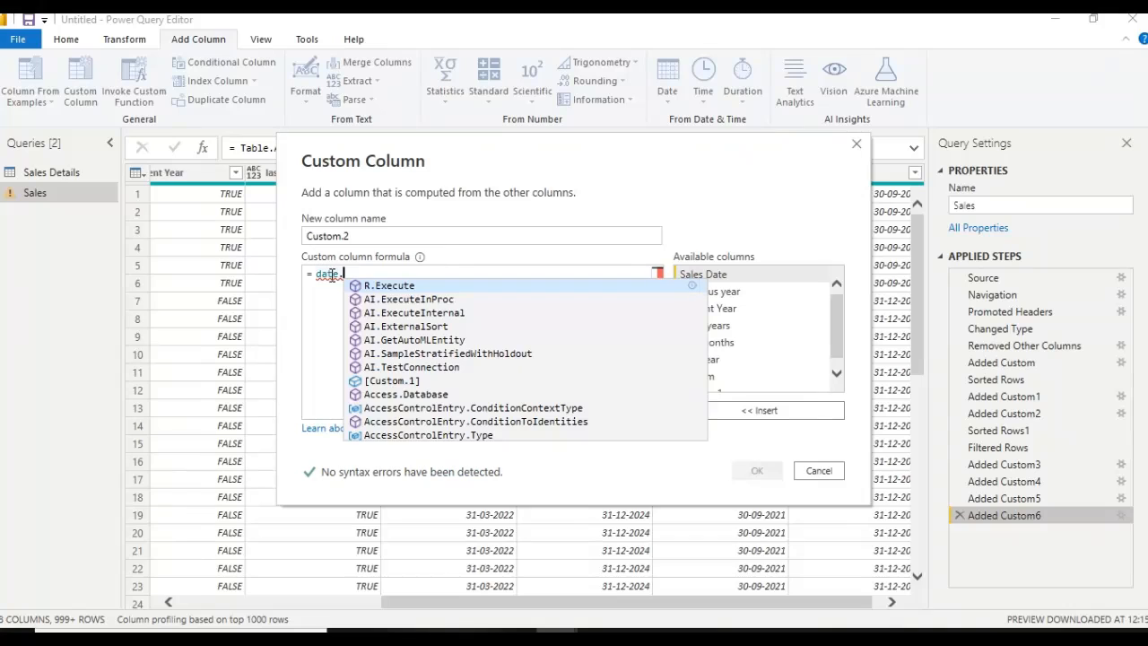
key("BackSpace")
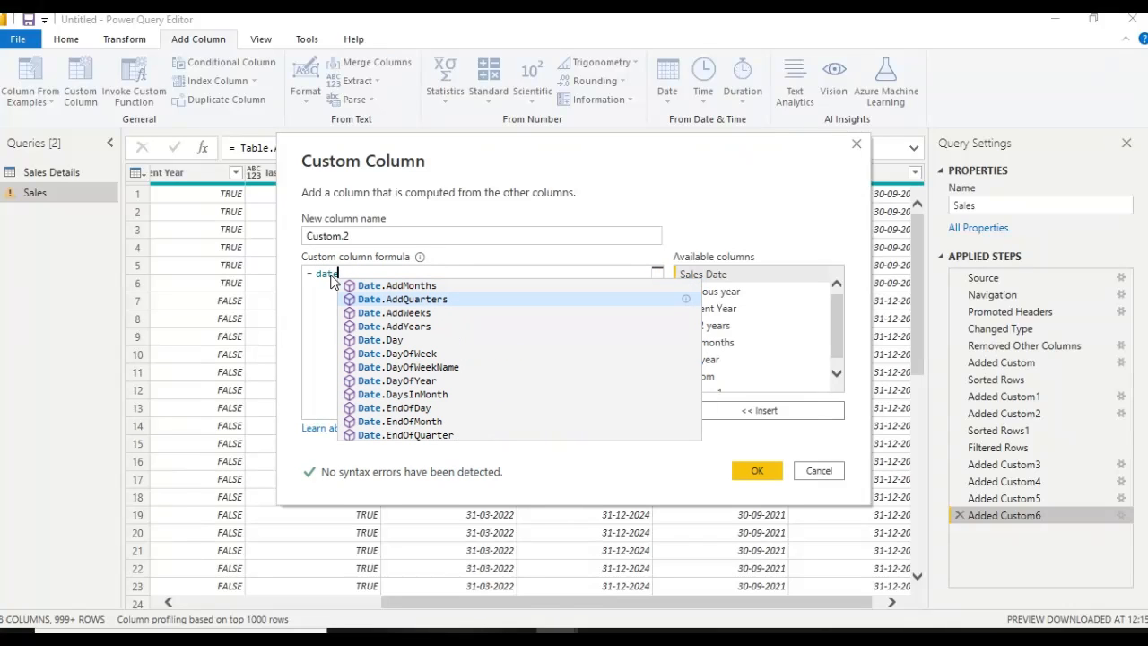
key("Down")
key("Down")
key("Down")
key("Down")
key("Down")
key("Down")
key("Down")
key("Down")
key("Down")
key("Down")
key("Down")
key("Down")
key("Down")
key("Down")
key("Down")
key("Down")
key("Down")
key("Down")
key("Down")
key("Down")
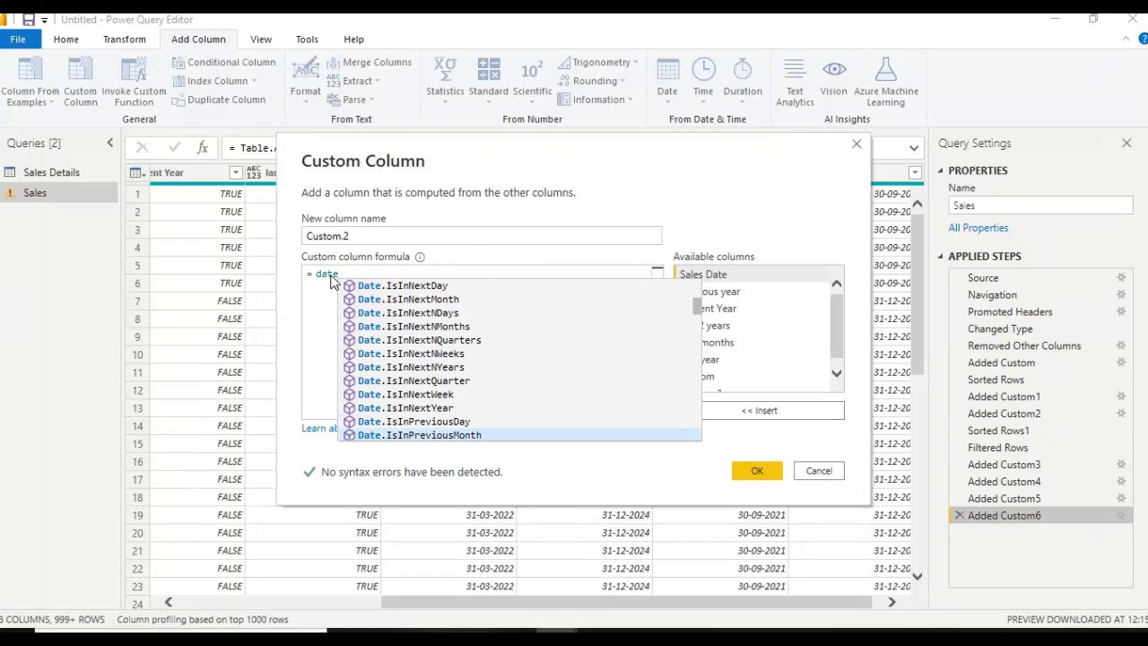
key("Down")
key("Down")
key("Down")
key("Down")
key("Down")
key("Down")
key("Down")
key("Down")
key("Down")
key("Down")
key("Down")
key("Down")
key("Down")
key("Down")
key("Down")
key("Down")
key("Down")
key("Down")
key("Down")
key("Down")
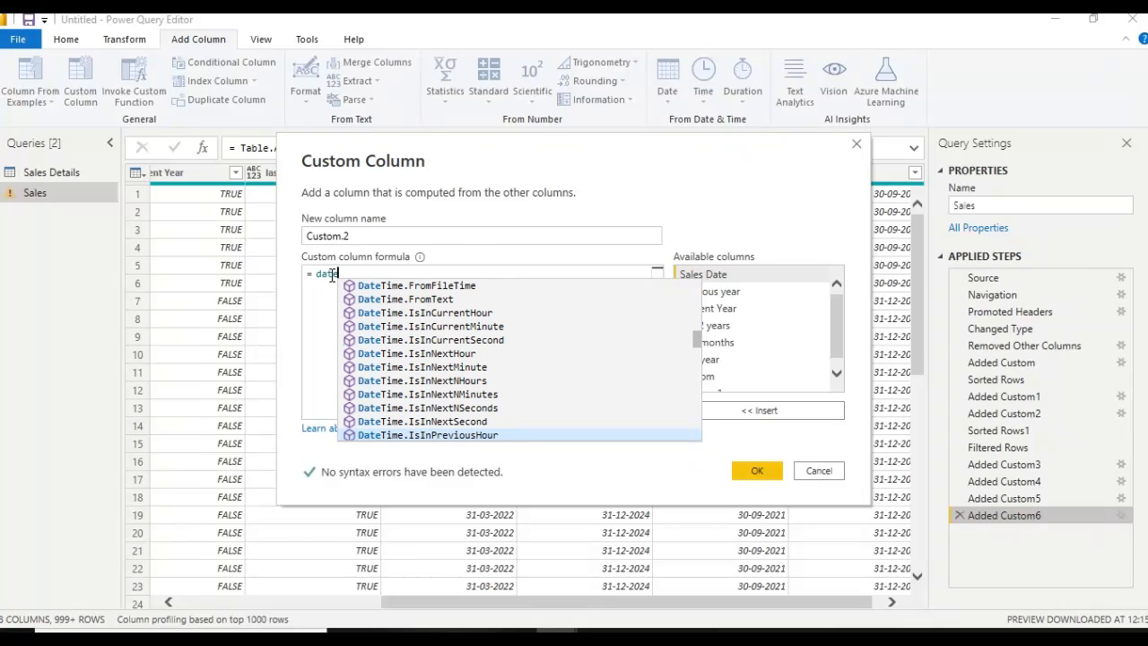
key("Down")
key("Down")
key("Down")
key("Down")
key("Down")
key("Down")
key("Down")
key("Down")
key("Down")
key("Down")
key("Down")
key("Down")
key("Down")
key("Down")
key("Down")
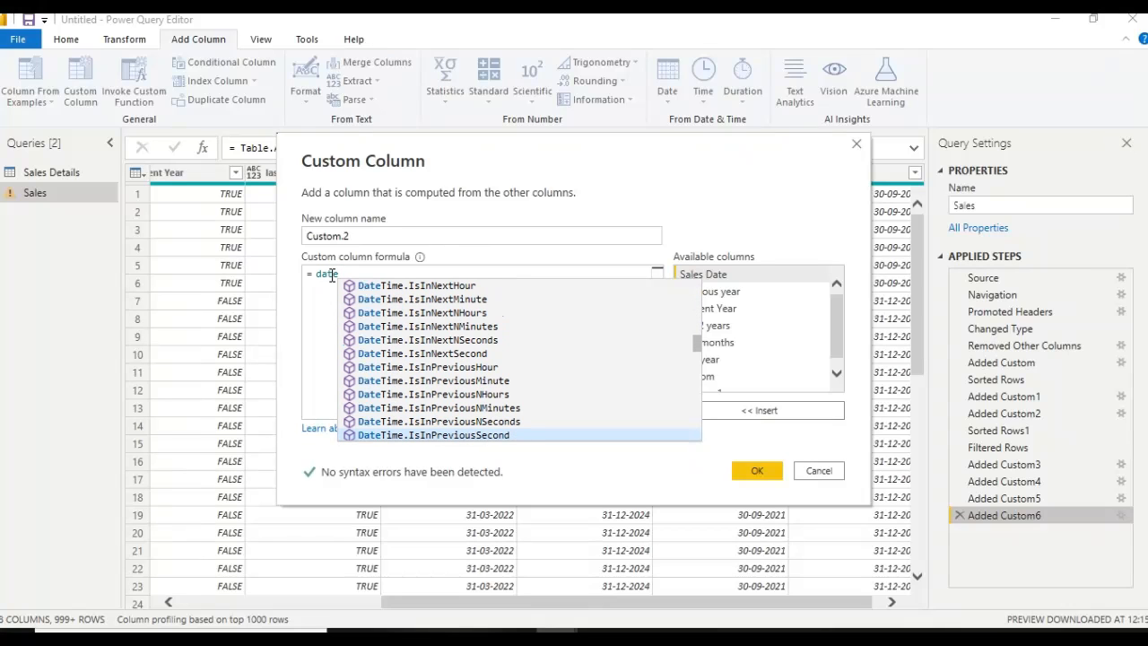
key("Down")
key("Down")
key("Up")
key("Up")
key("Up")
key("Up")
key("Up")
key("Up")
key("Up")
key("Up")
key("Up")
key("Up")
key("Up")
key("Up")
key("Up")
key("Up")
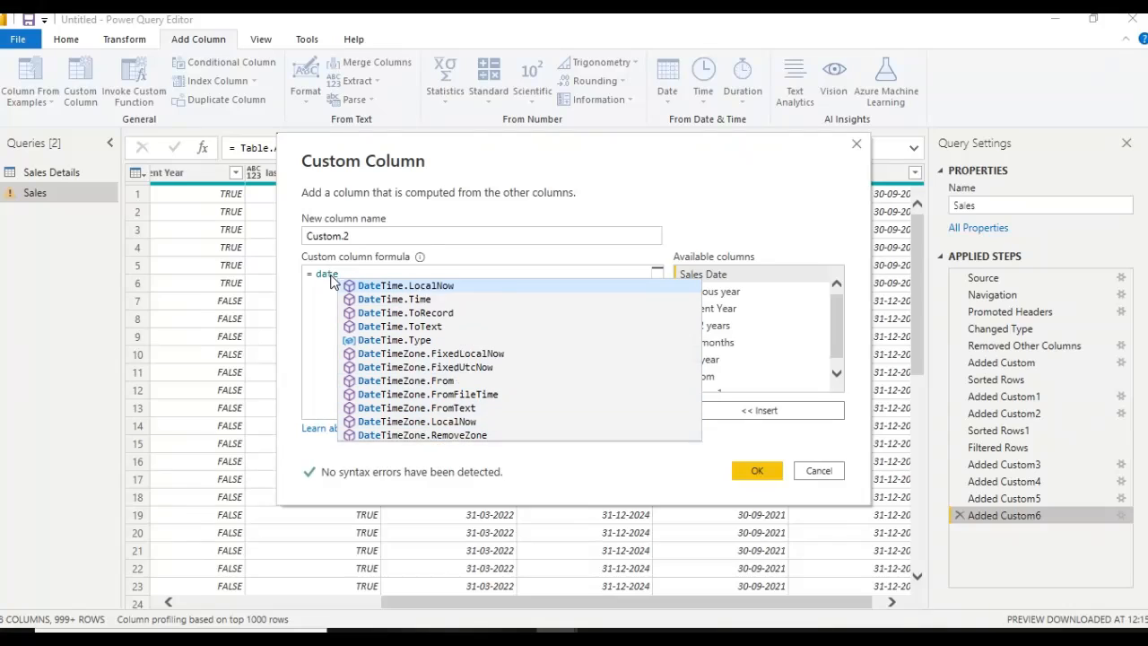
key("Down")
key("Down")
key("Down")
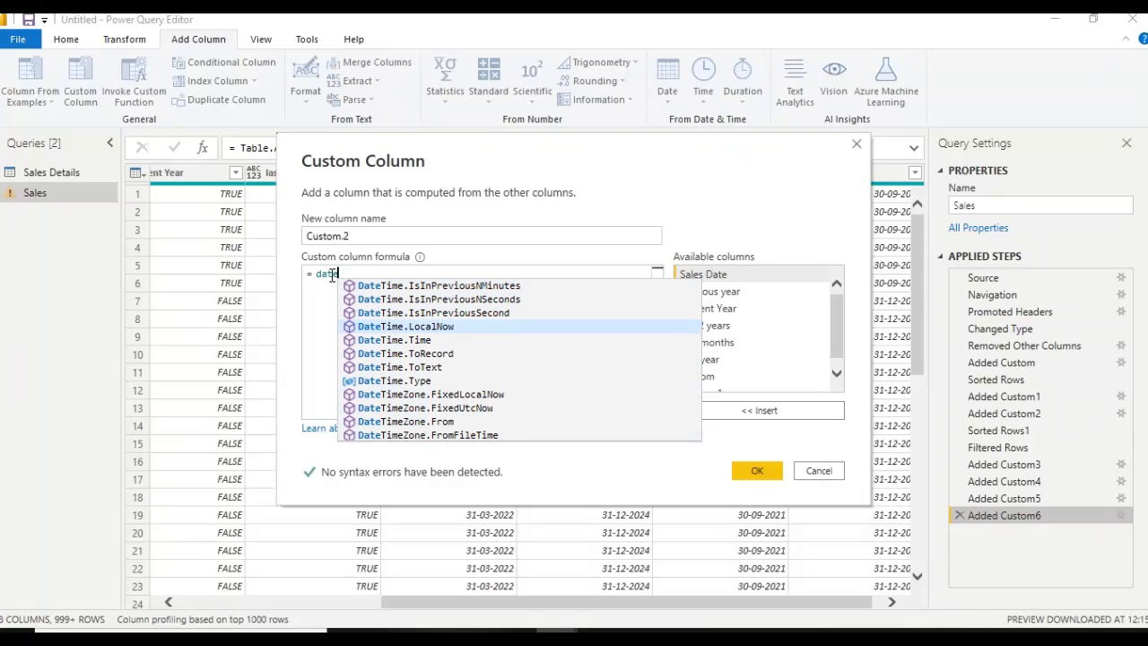
key("Tab")
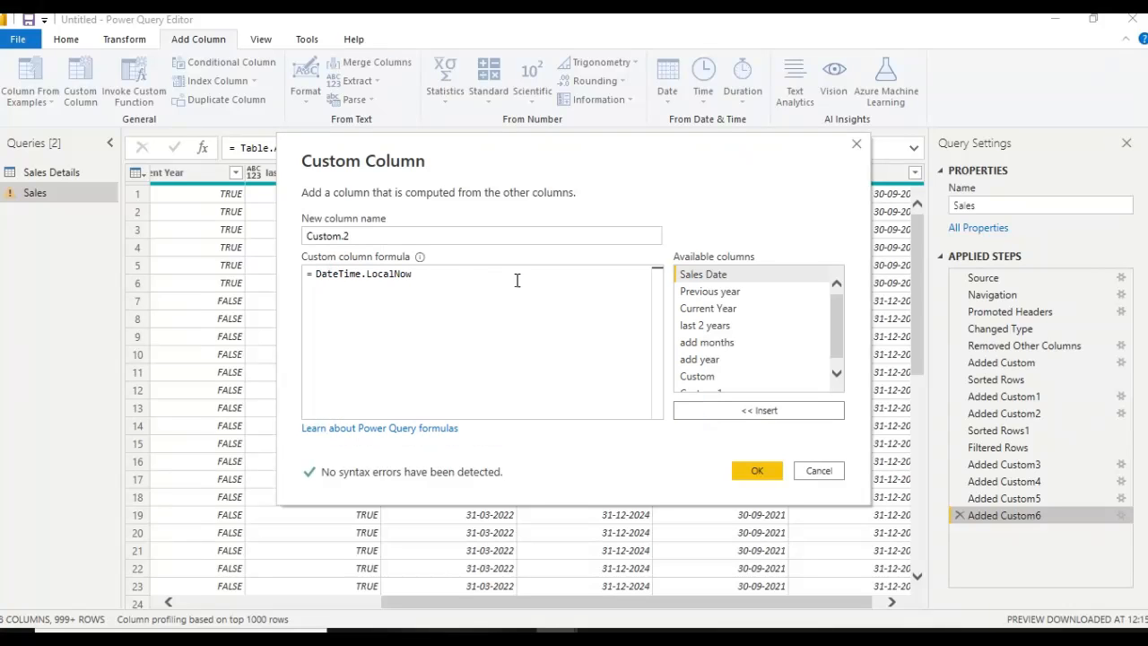
type("()")
left_click(757, 471)
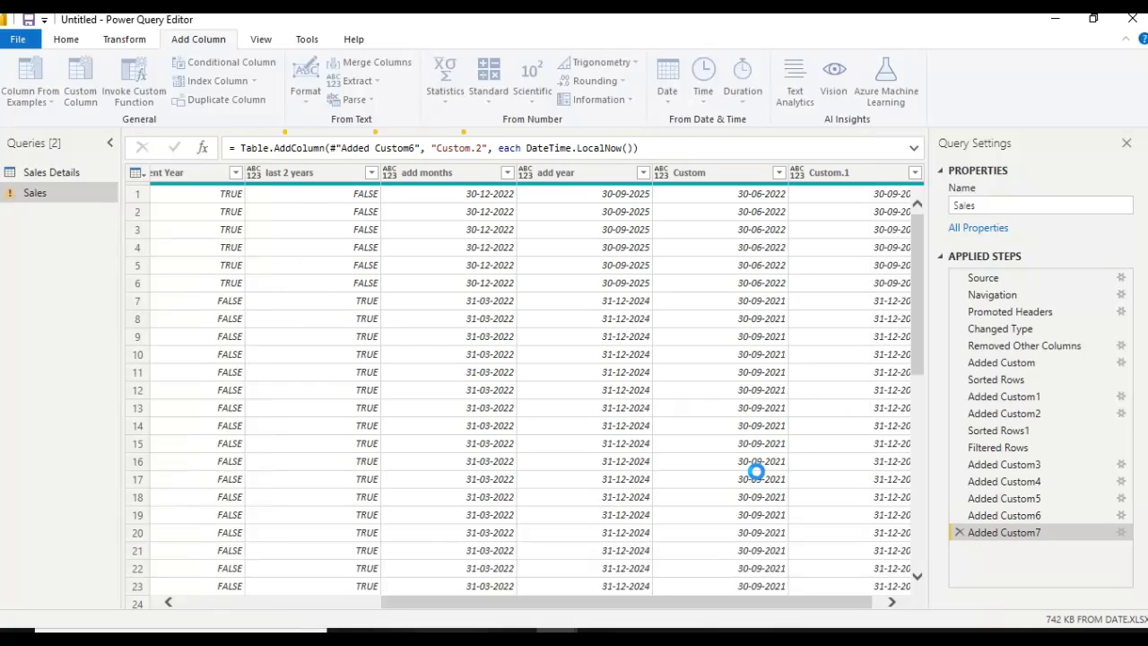